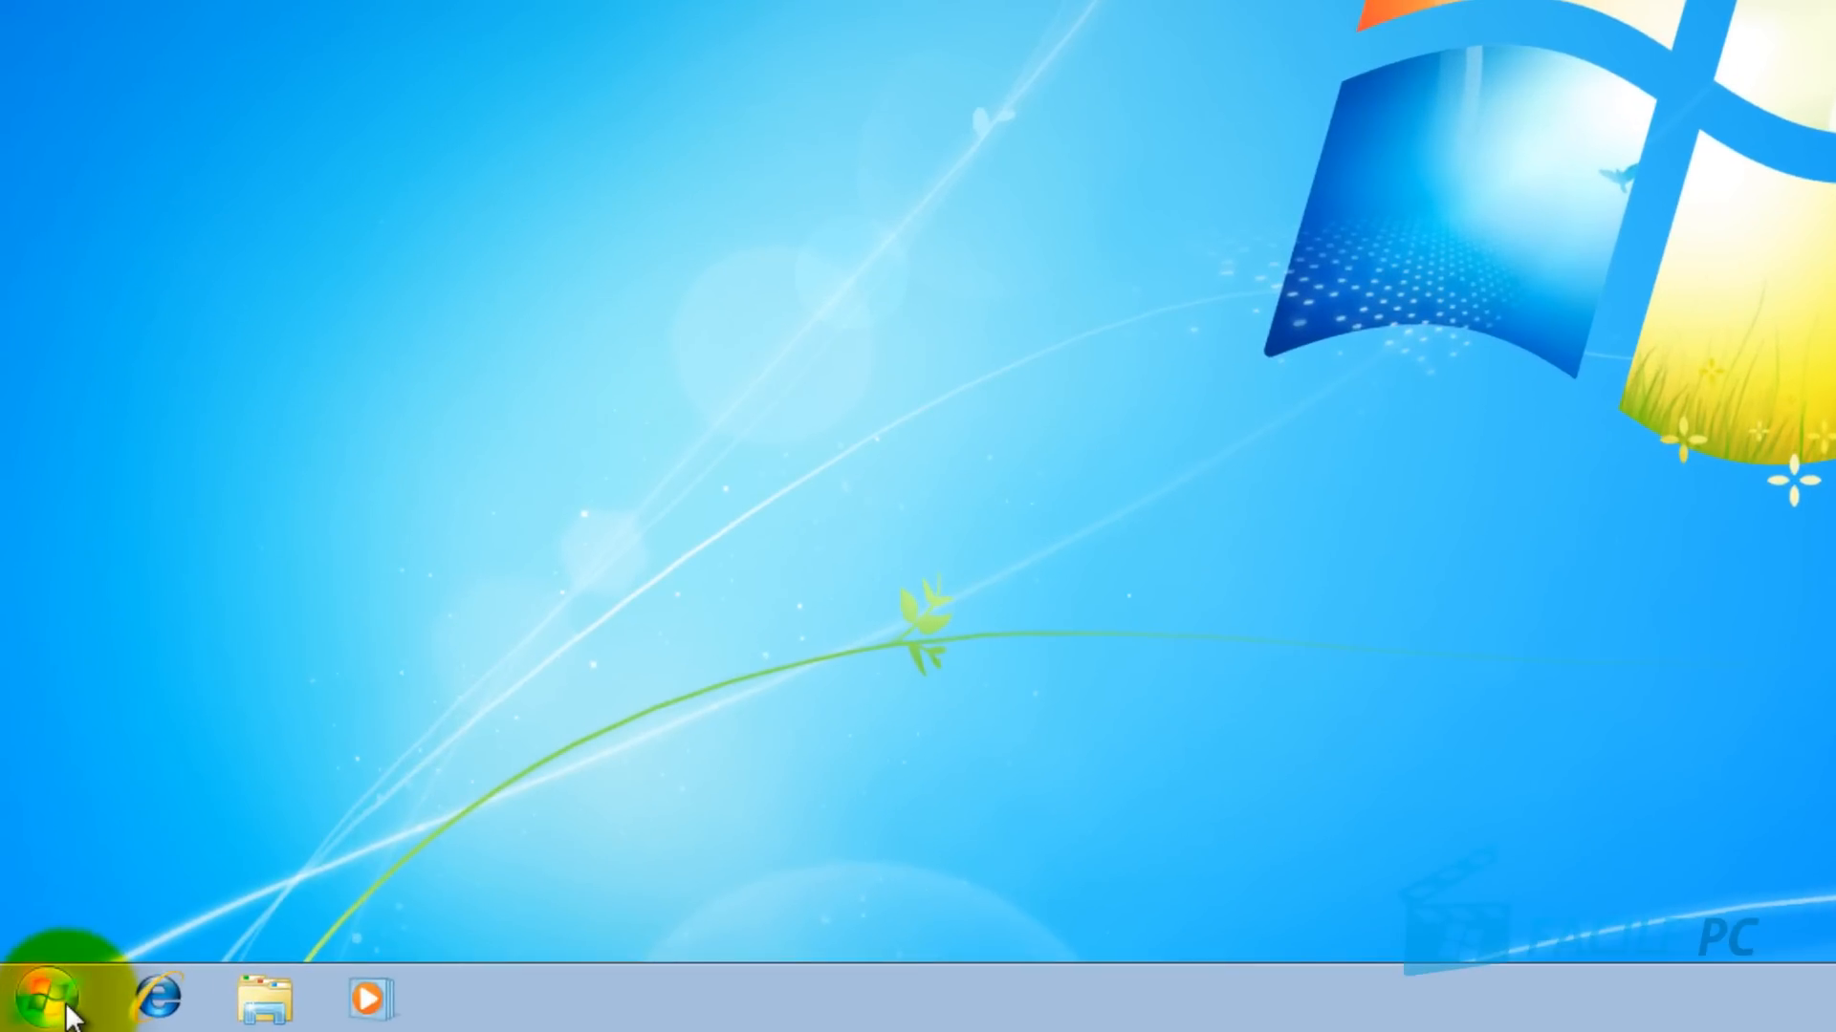
# Search for regedit, launch the Registry Editor and allow it to make changes to the computer
pyautogui.click(47, 997)
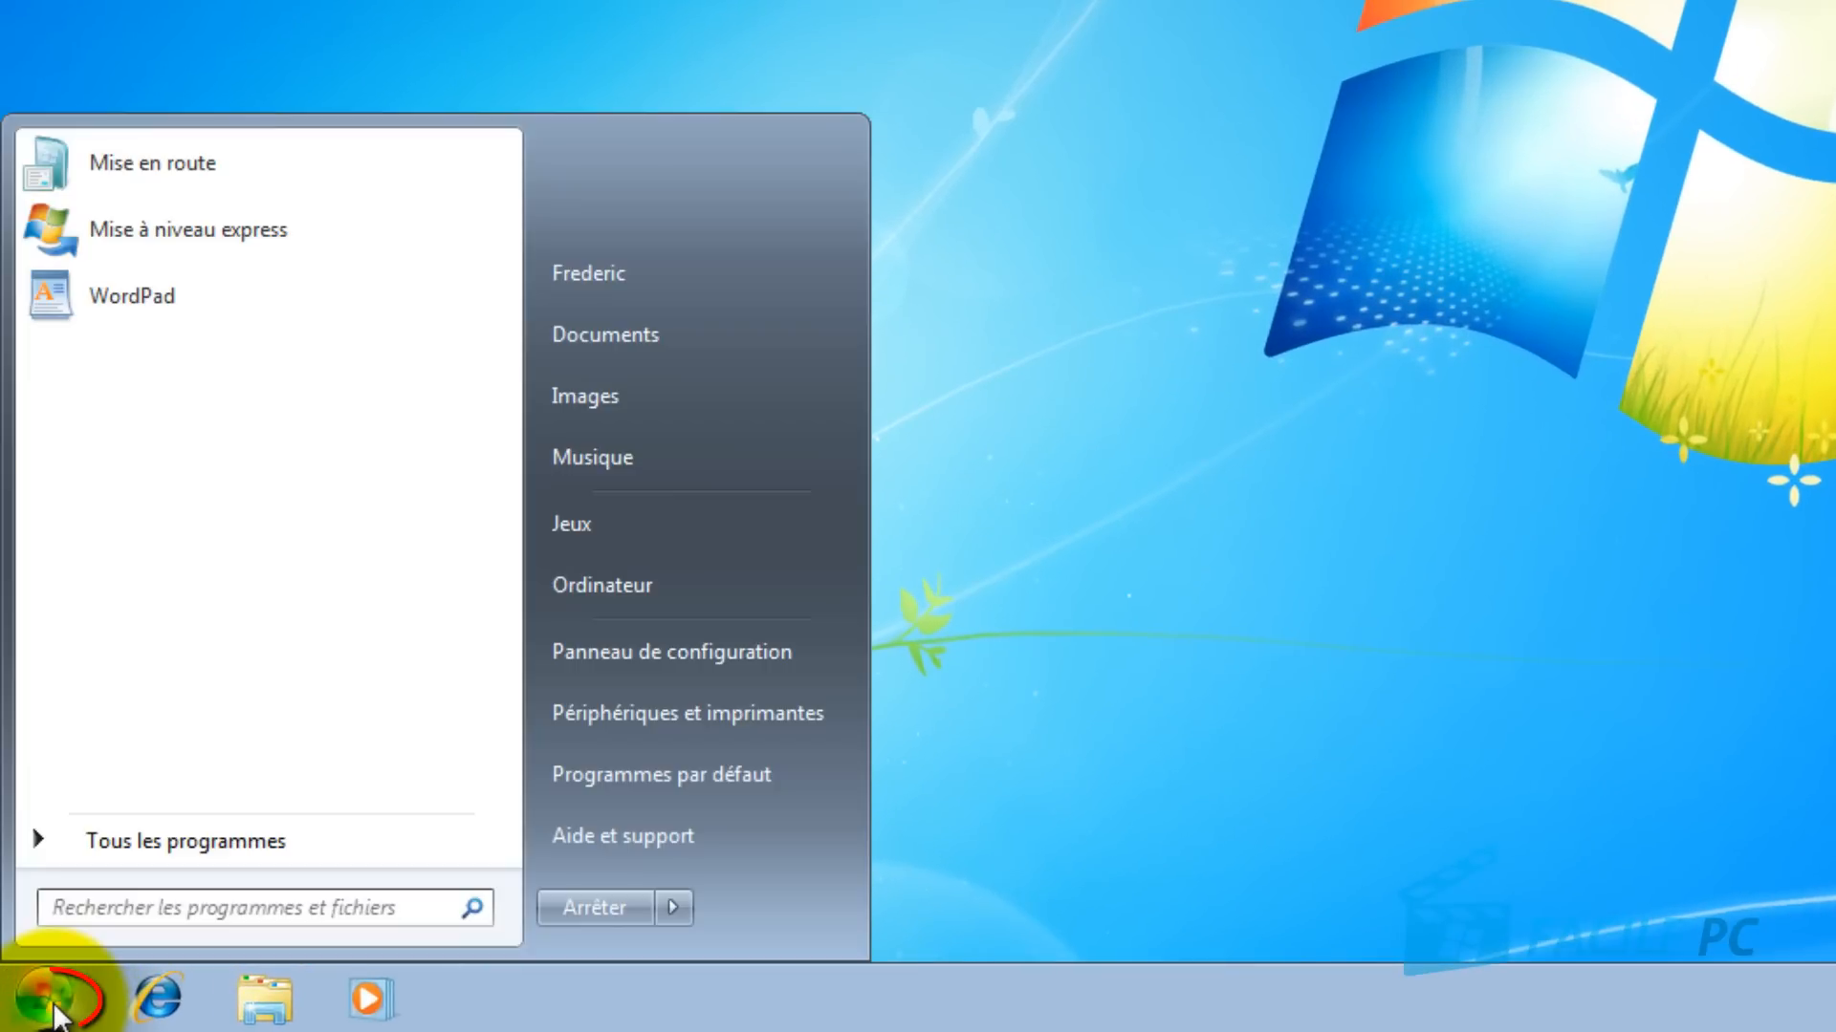
pyautogui.click(186, 913)
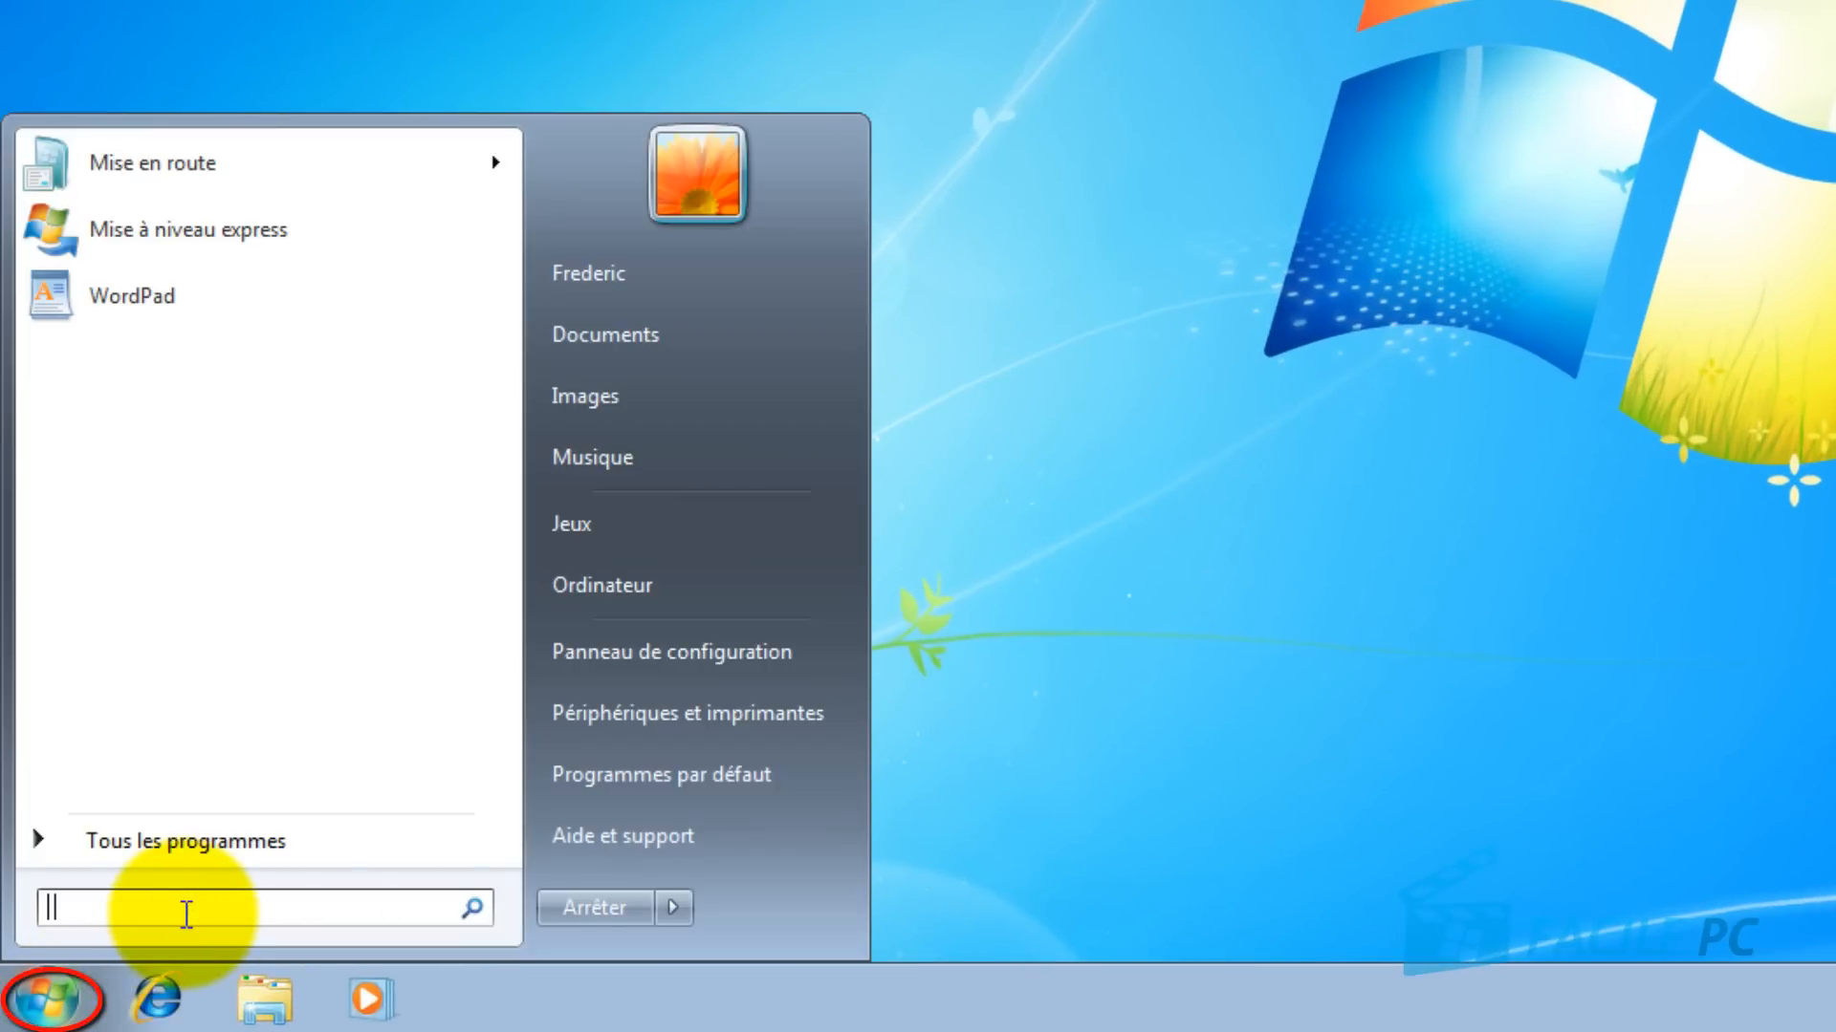
pyautogui.write('reg')
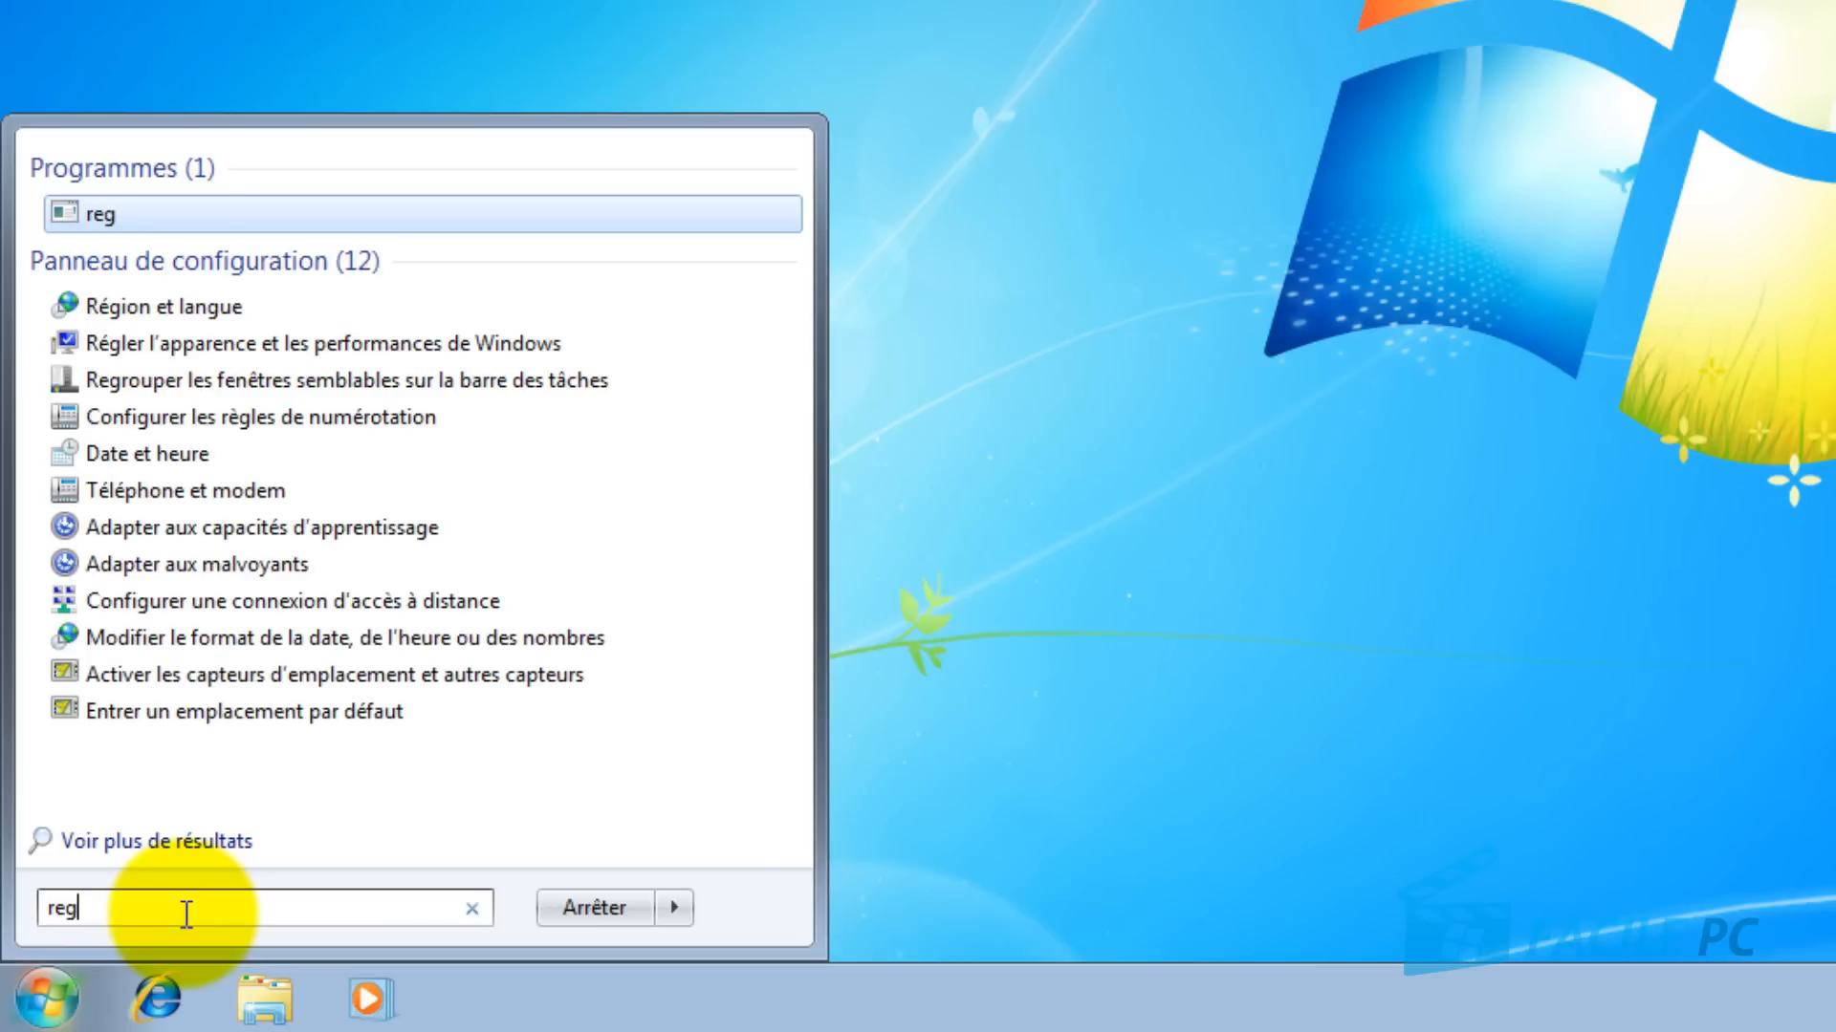
pyautogui.write('edit')
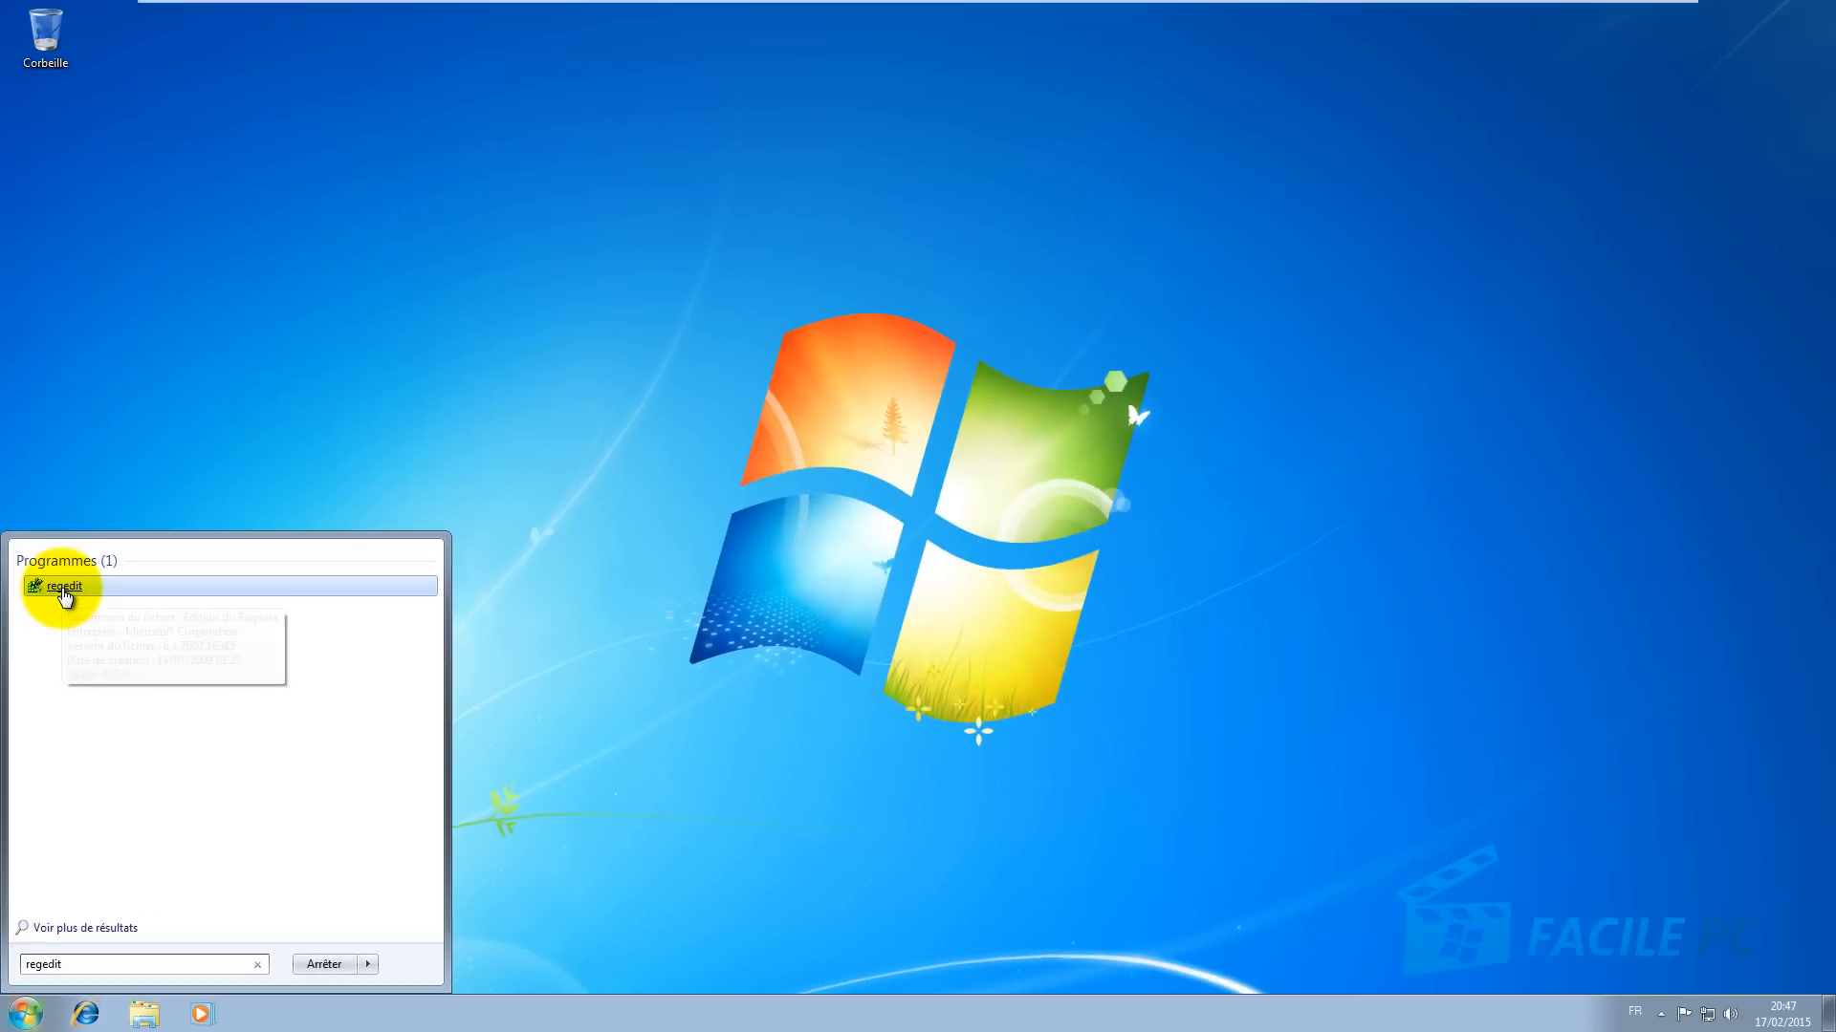
pyautogui.click(61, 587)
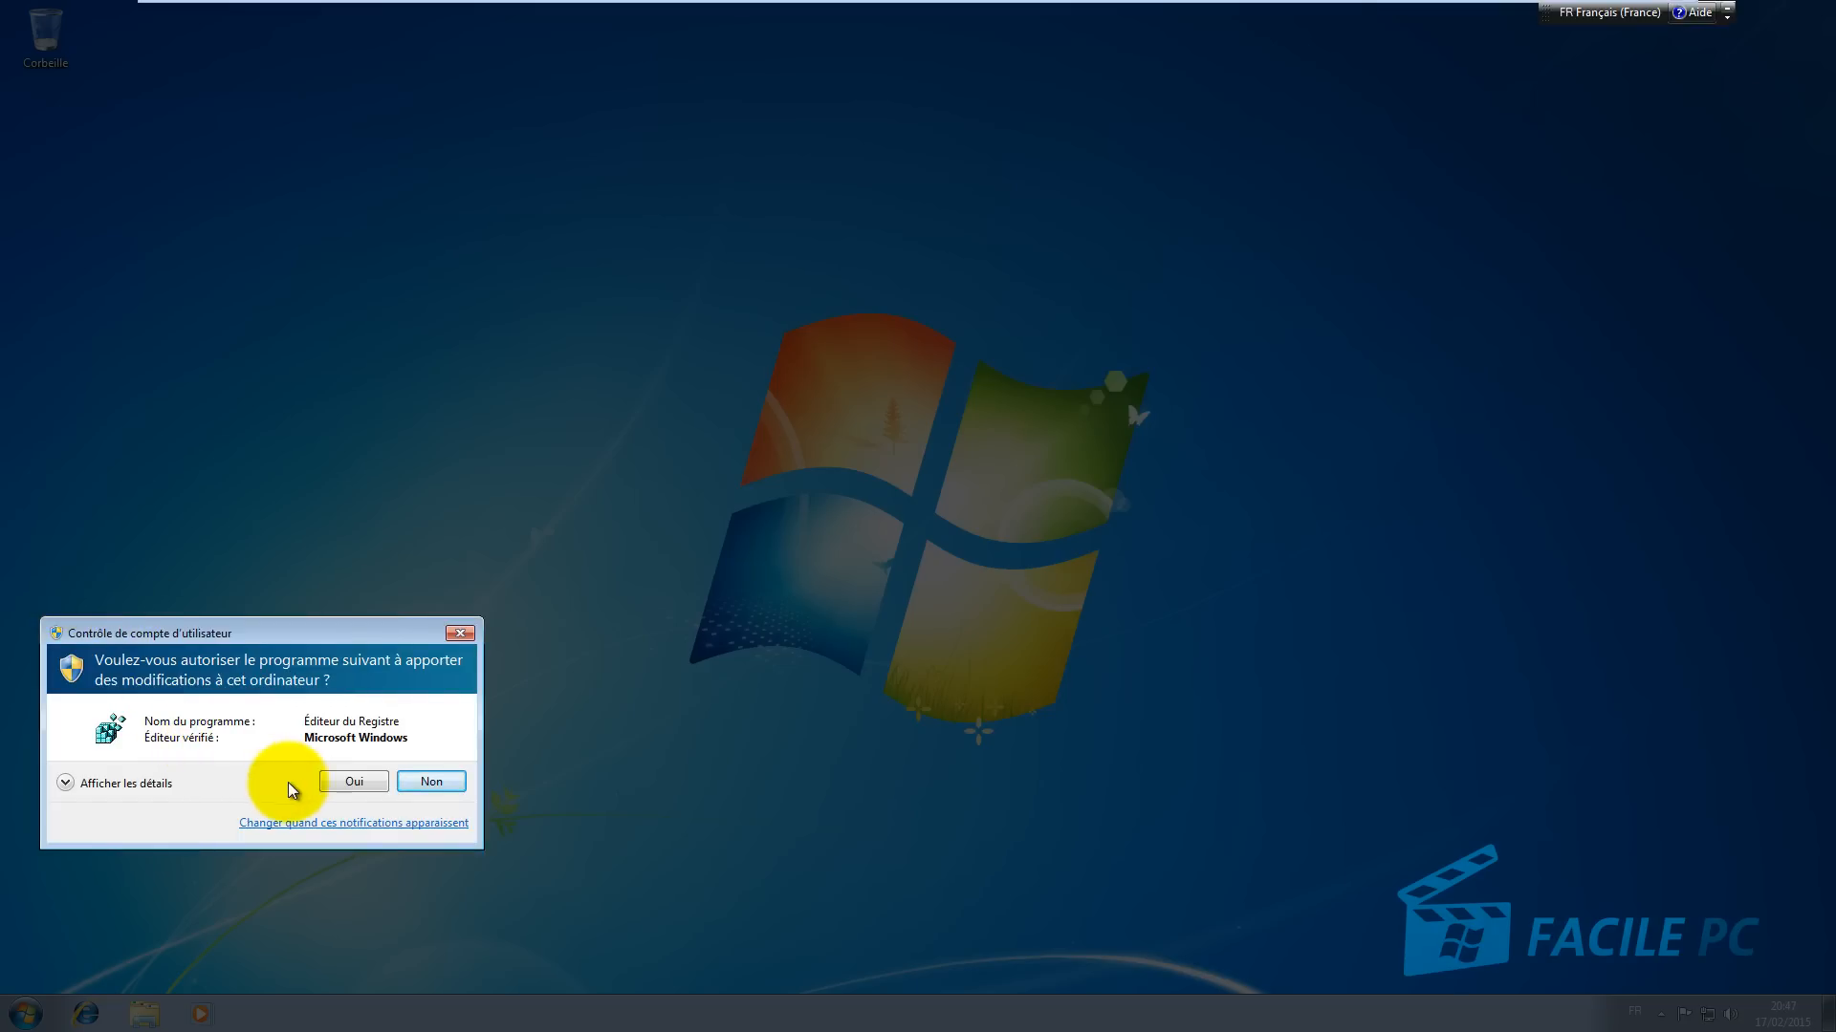
pyautogui.click(362, 783)
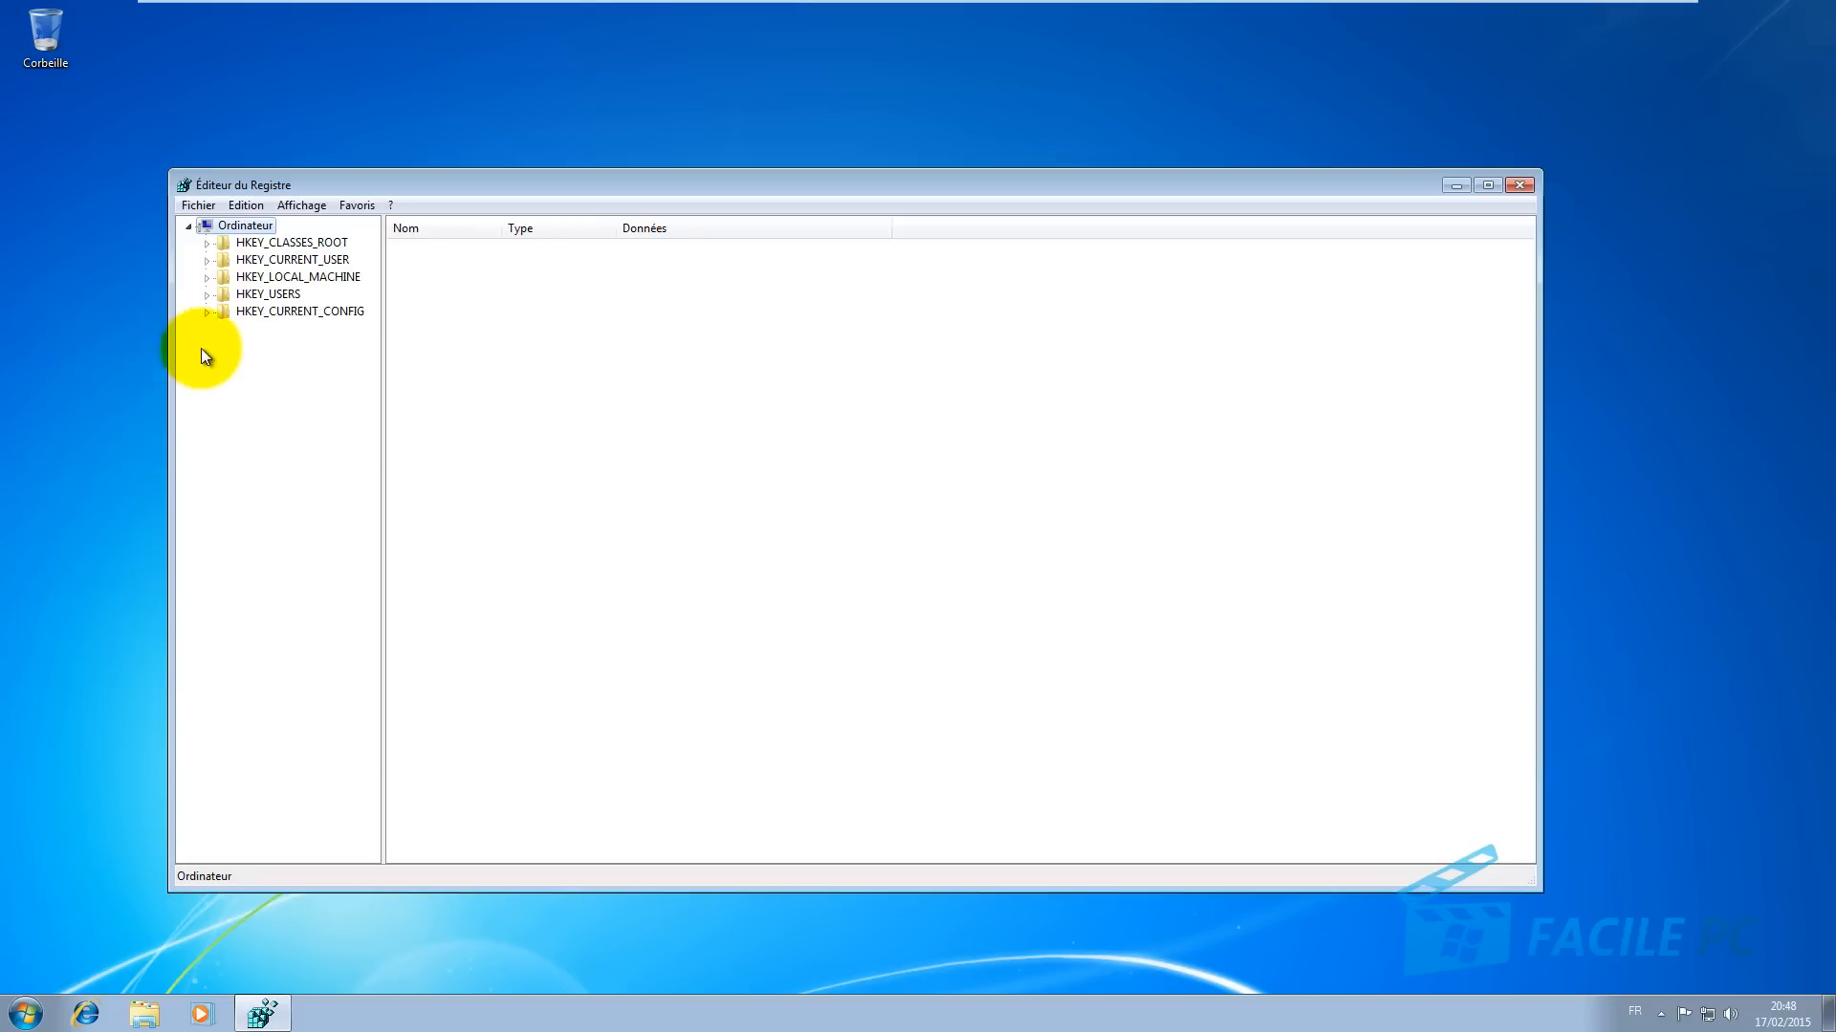
# Export the entire registry to the Documents folder as a registration file named 170215
pyautogui.click(198, 205)
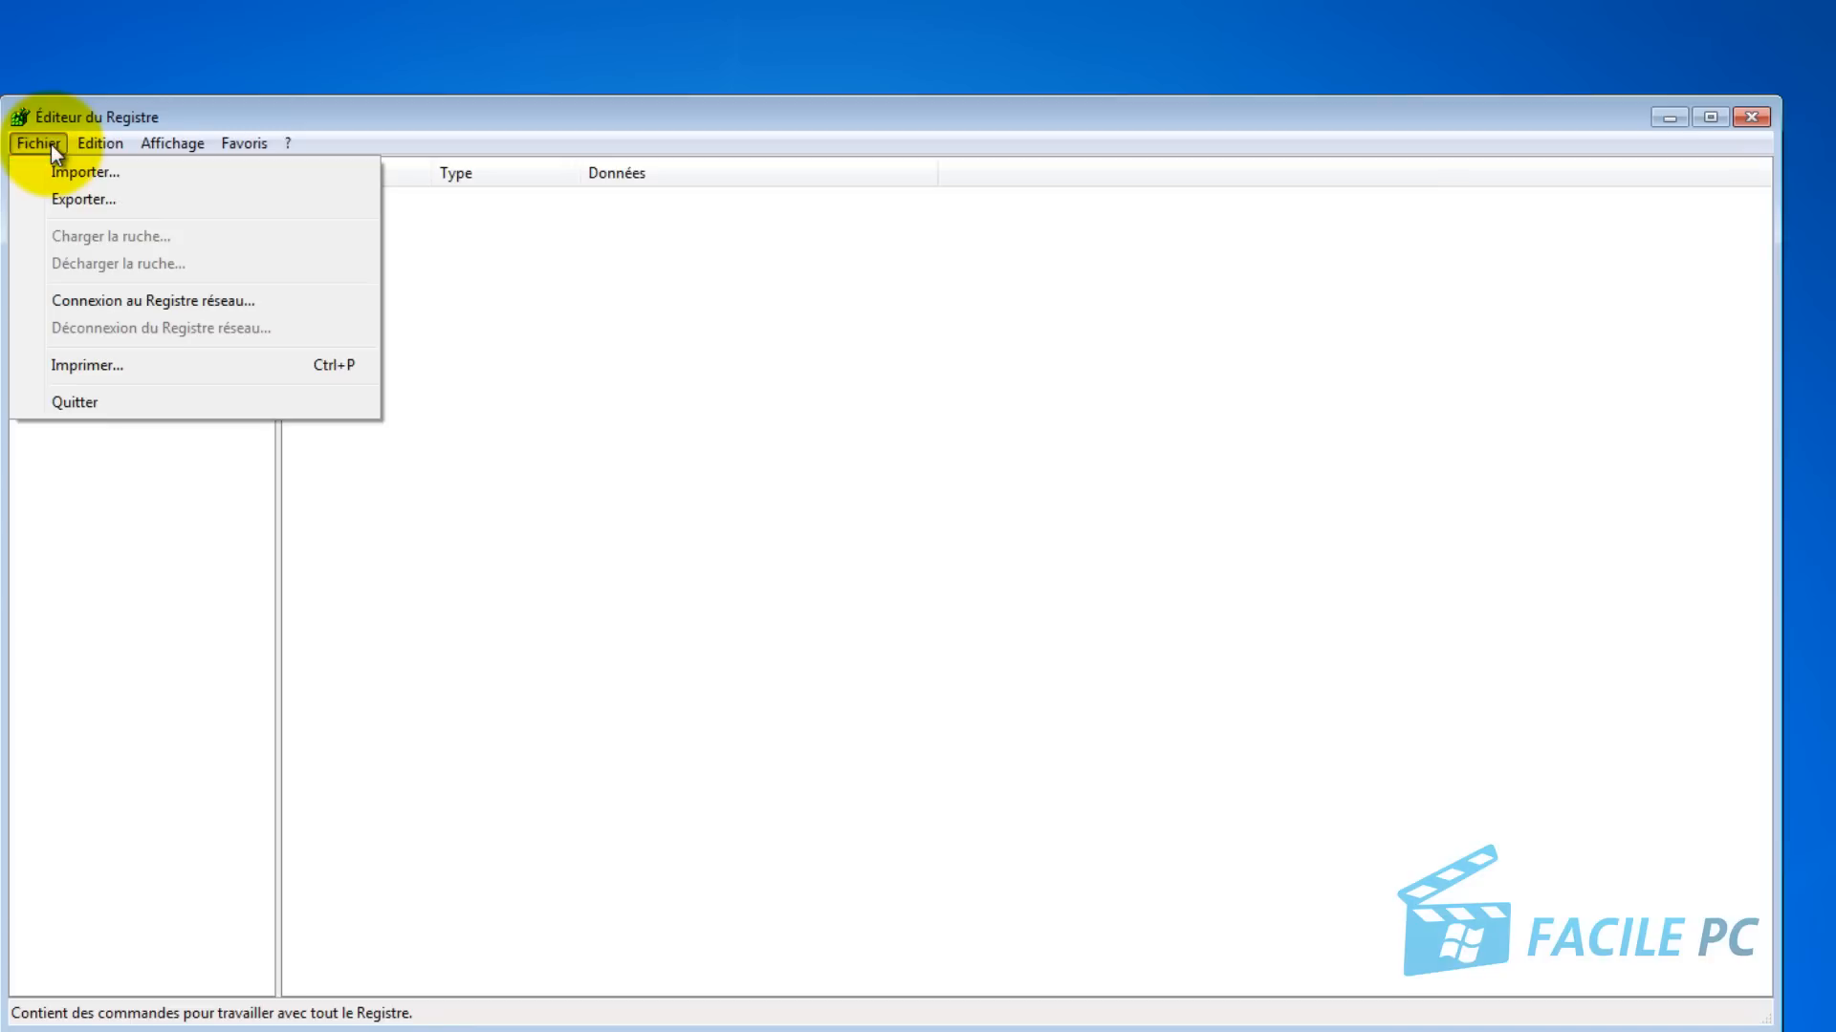
pyautogui.click(55, 194)
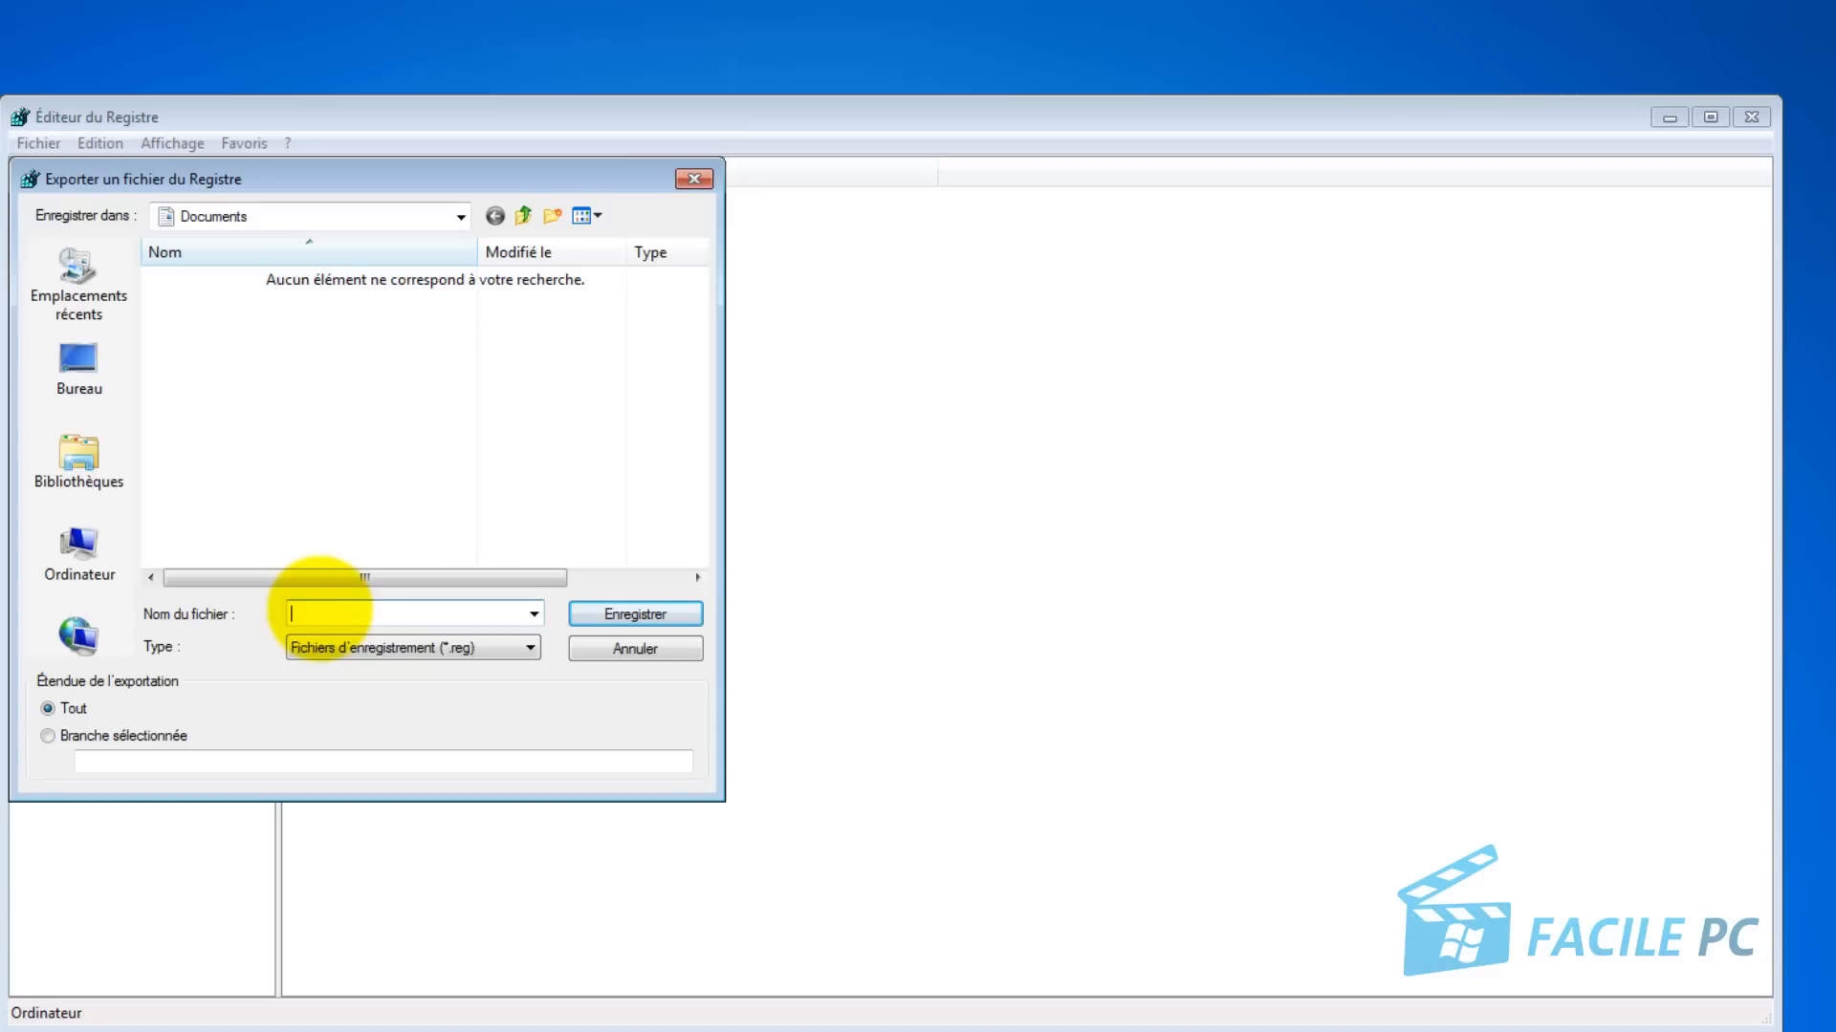
pyautogui.write('170215')
pyautogui.click(616, 612)
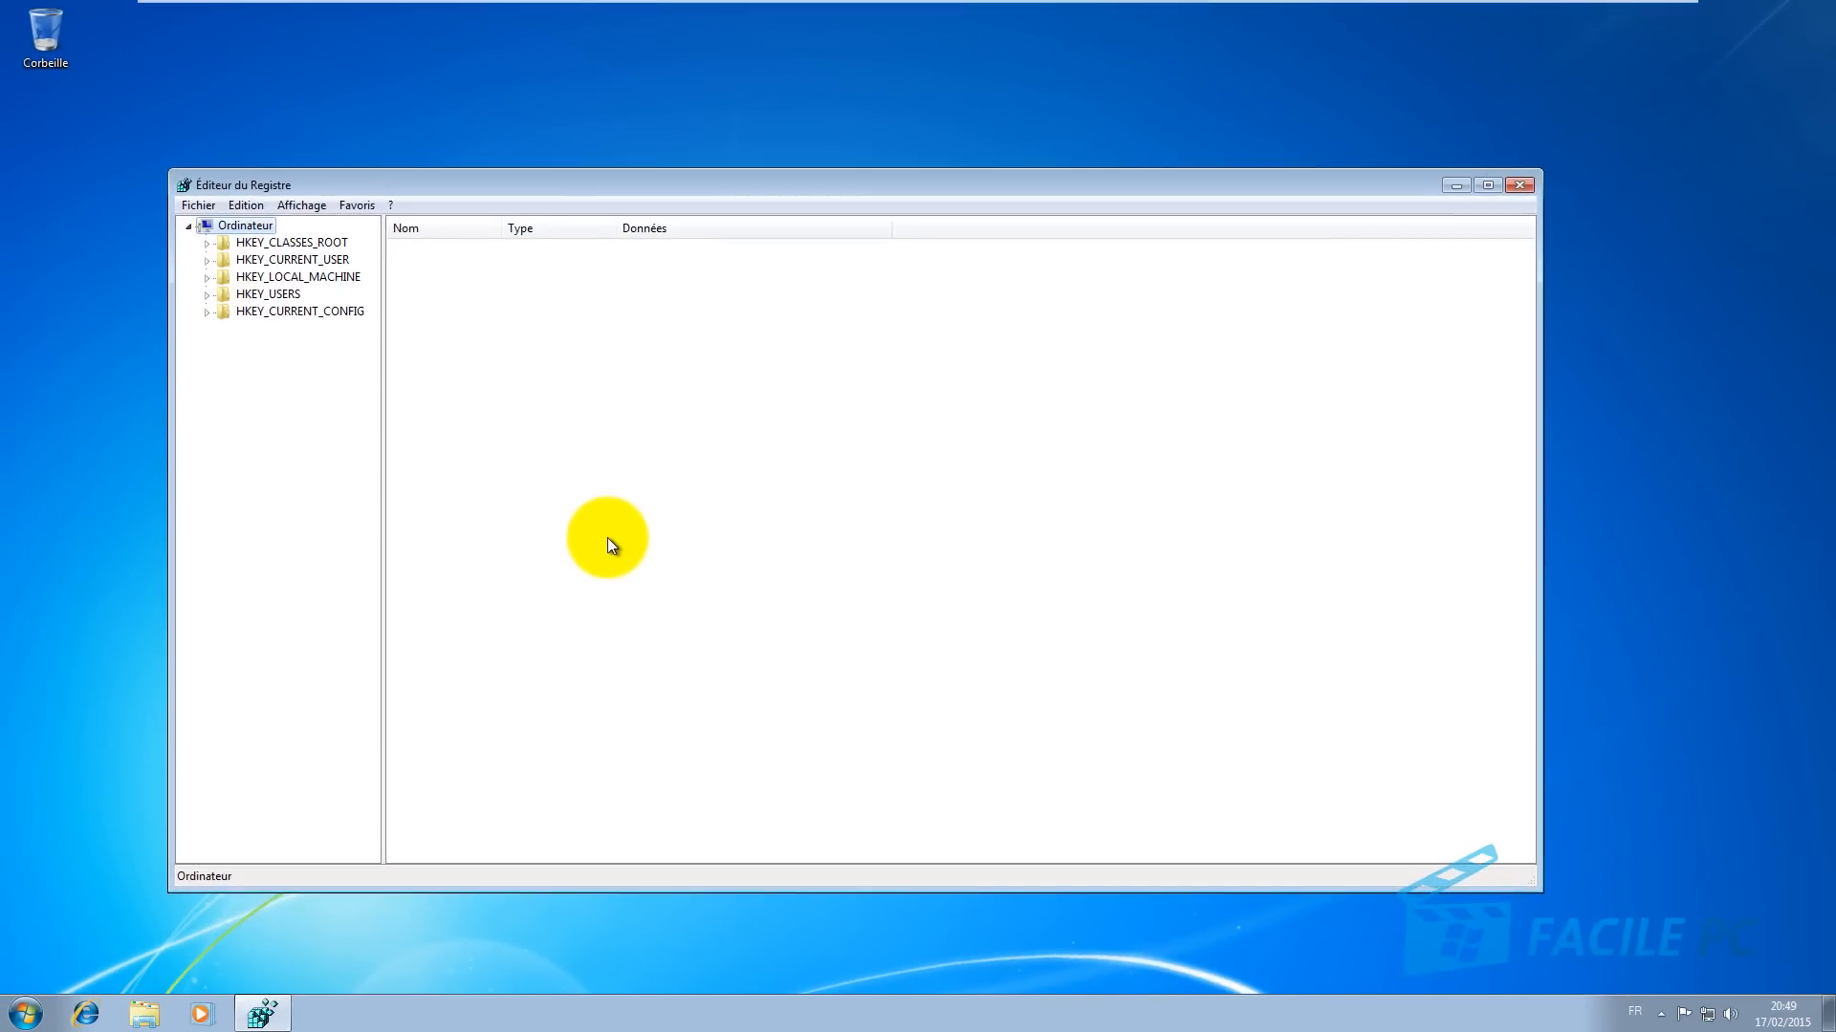
# Enlarge the registry window and its key tree, and expand HKEY_LOCAL_MACHINE\SYSTEM\CurrentControlSet\services
pyautogui.click(1484, 186)
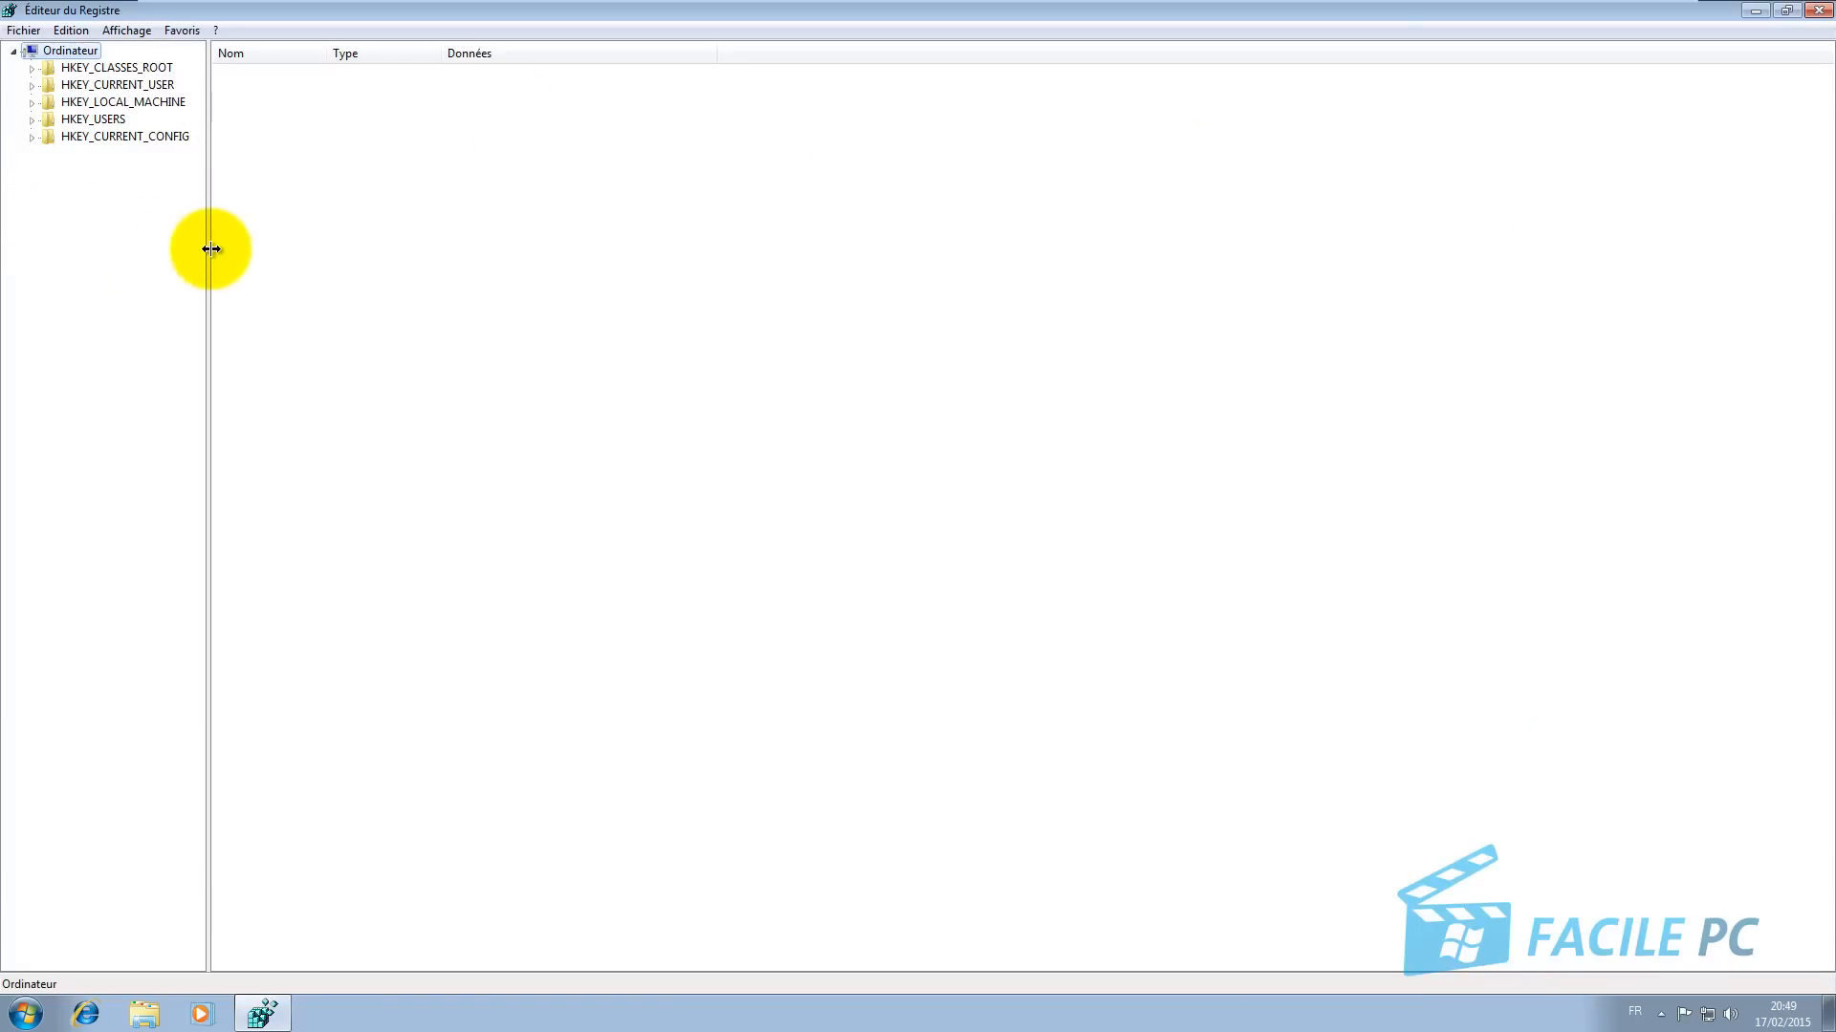
pyautogui.moveTo(207, 246); pyautogui.dragTo(441, 247)
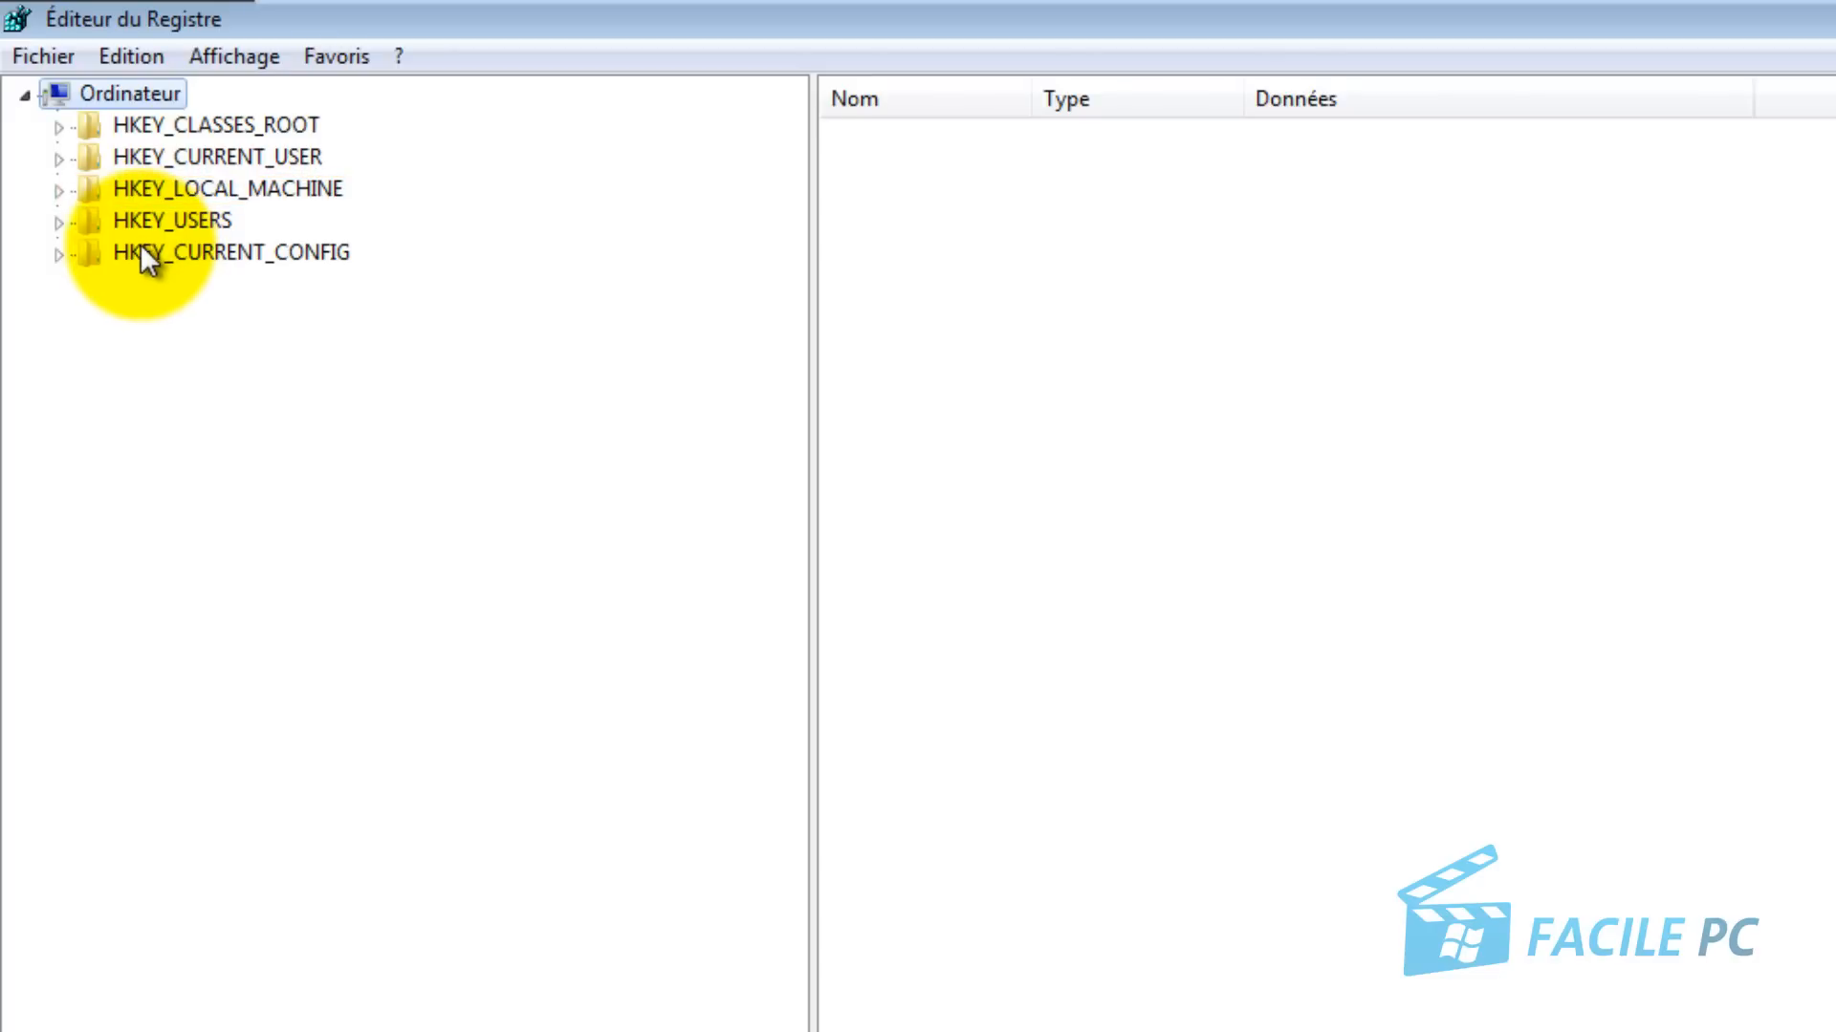
pyautogui.click(58, 191)
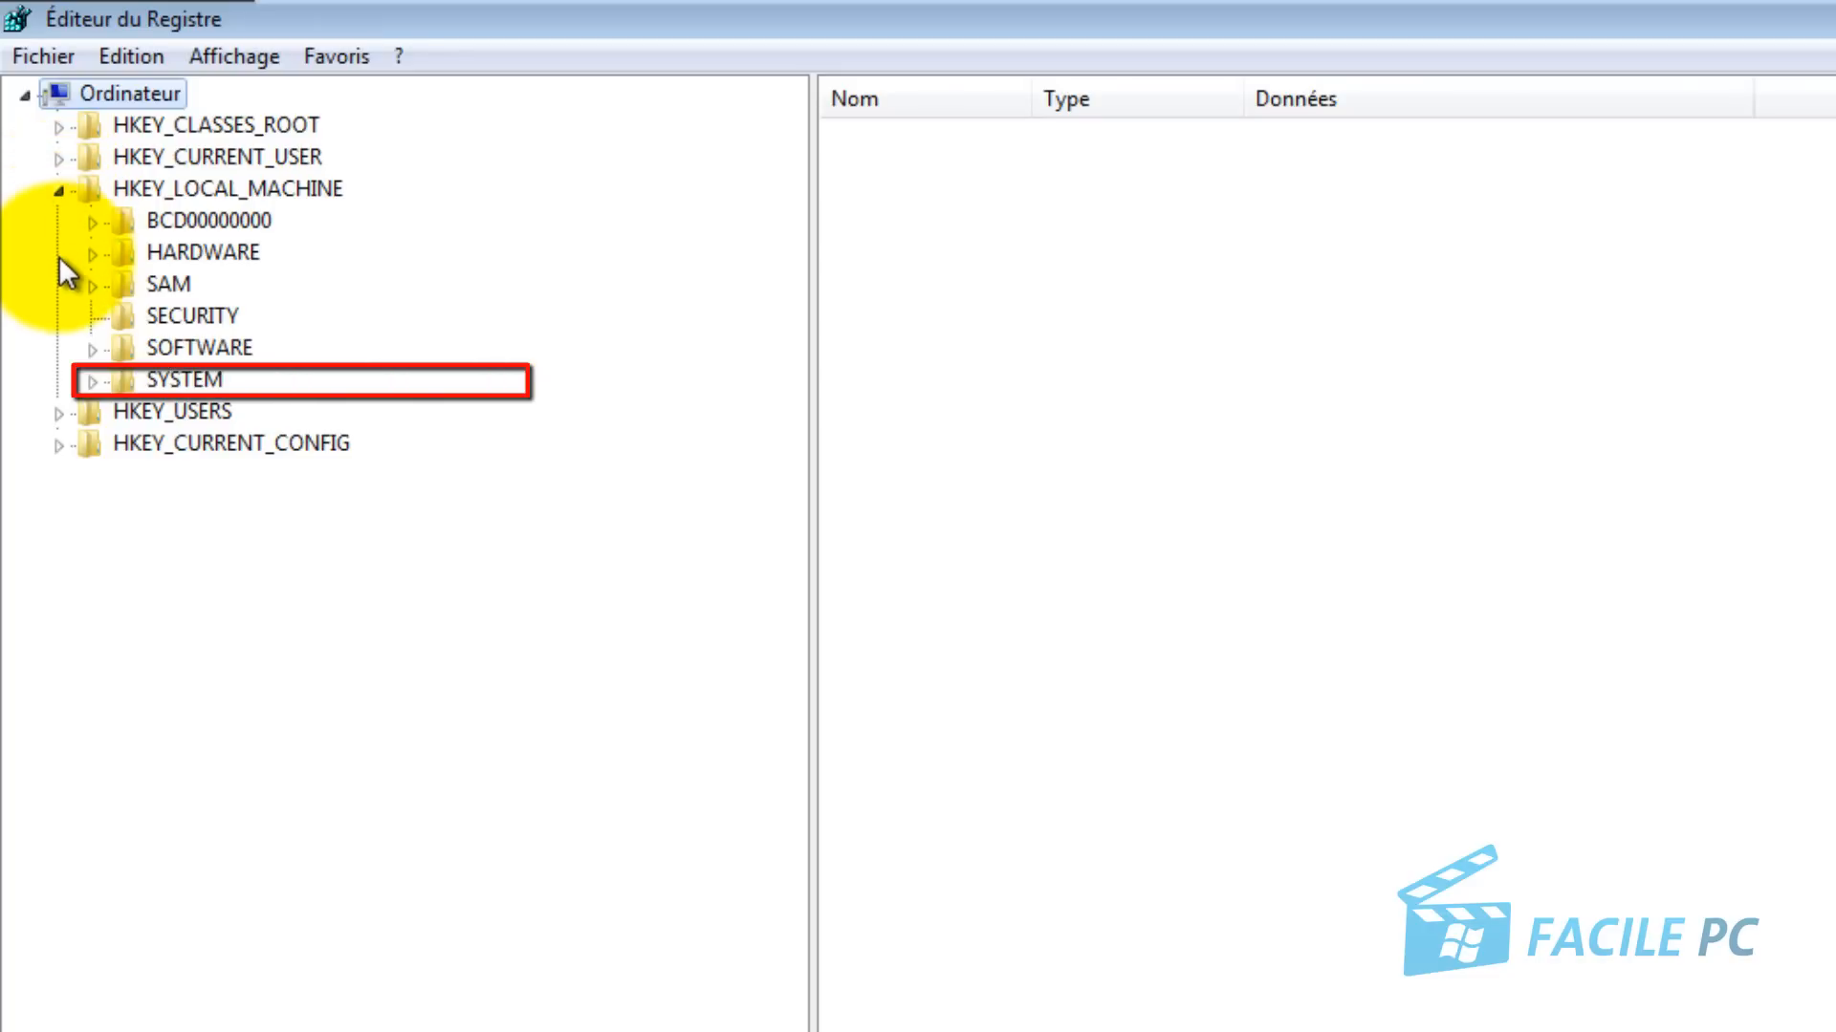
pyautogui.click(92, 383)
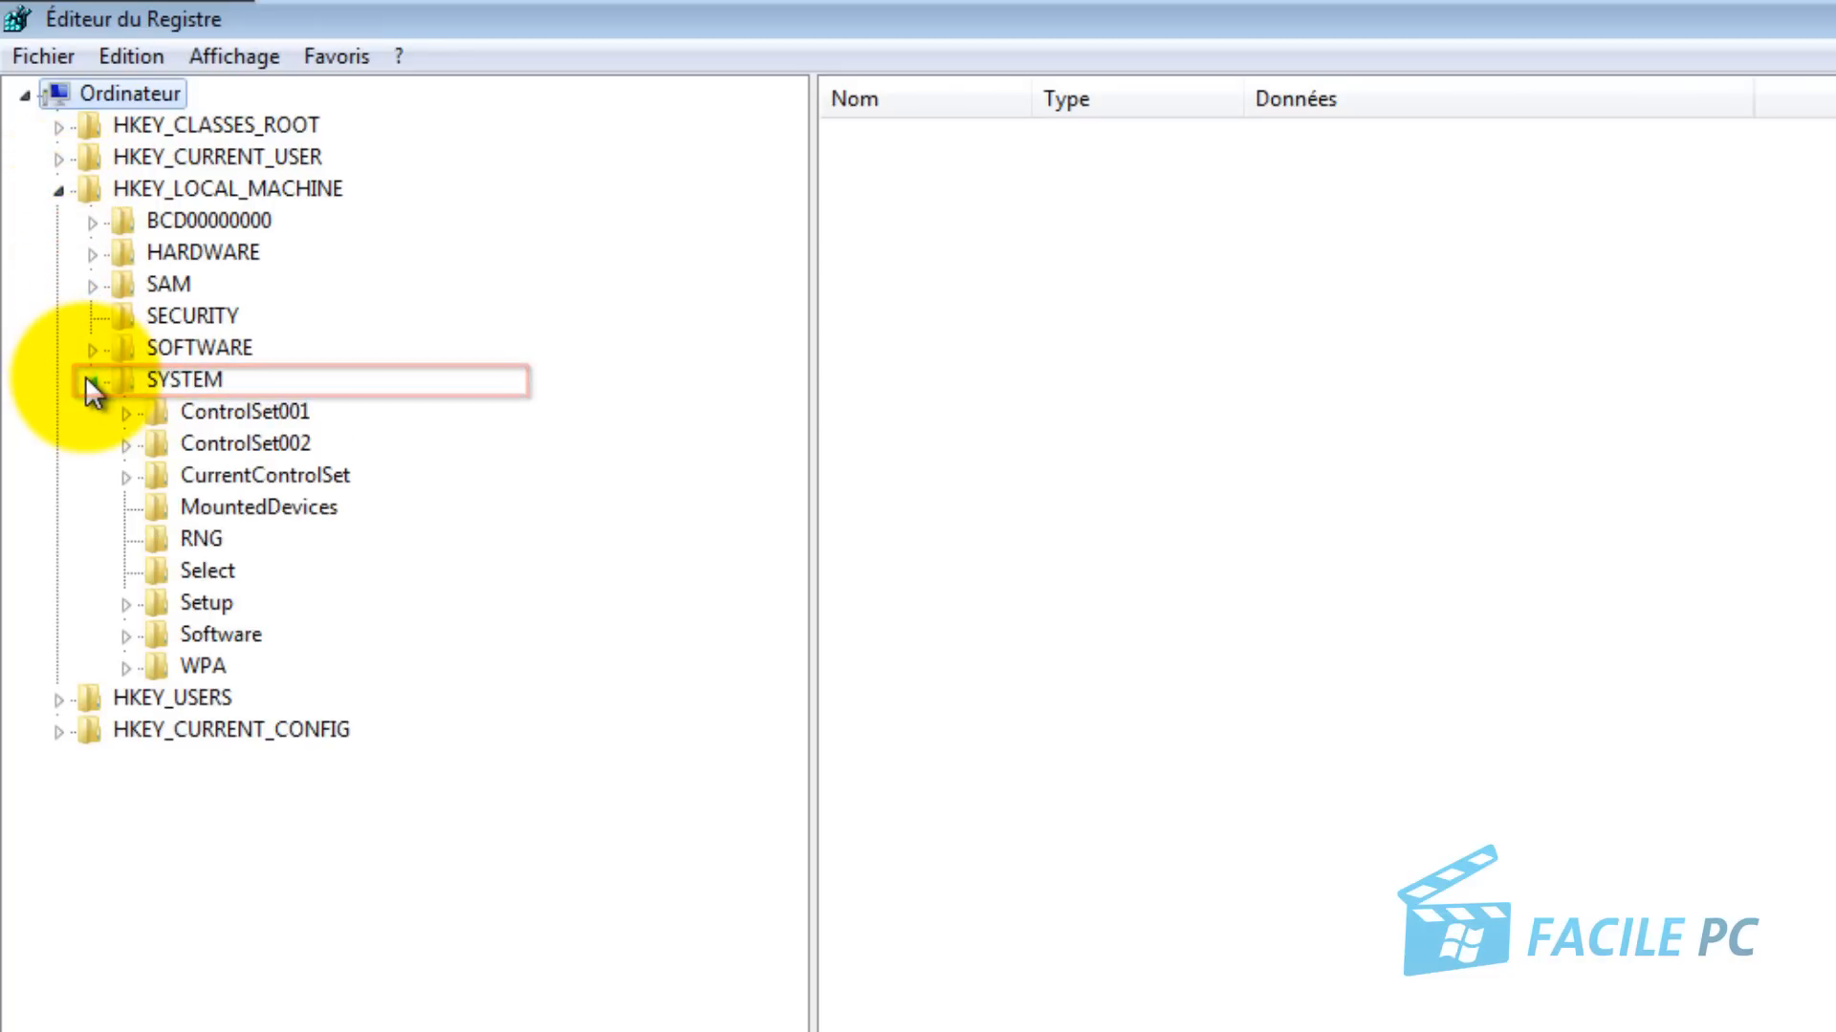
pyautogui.click(127, 477)
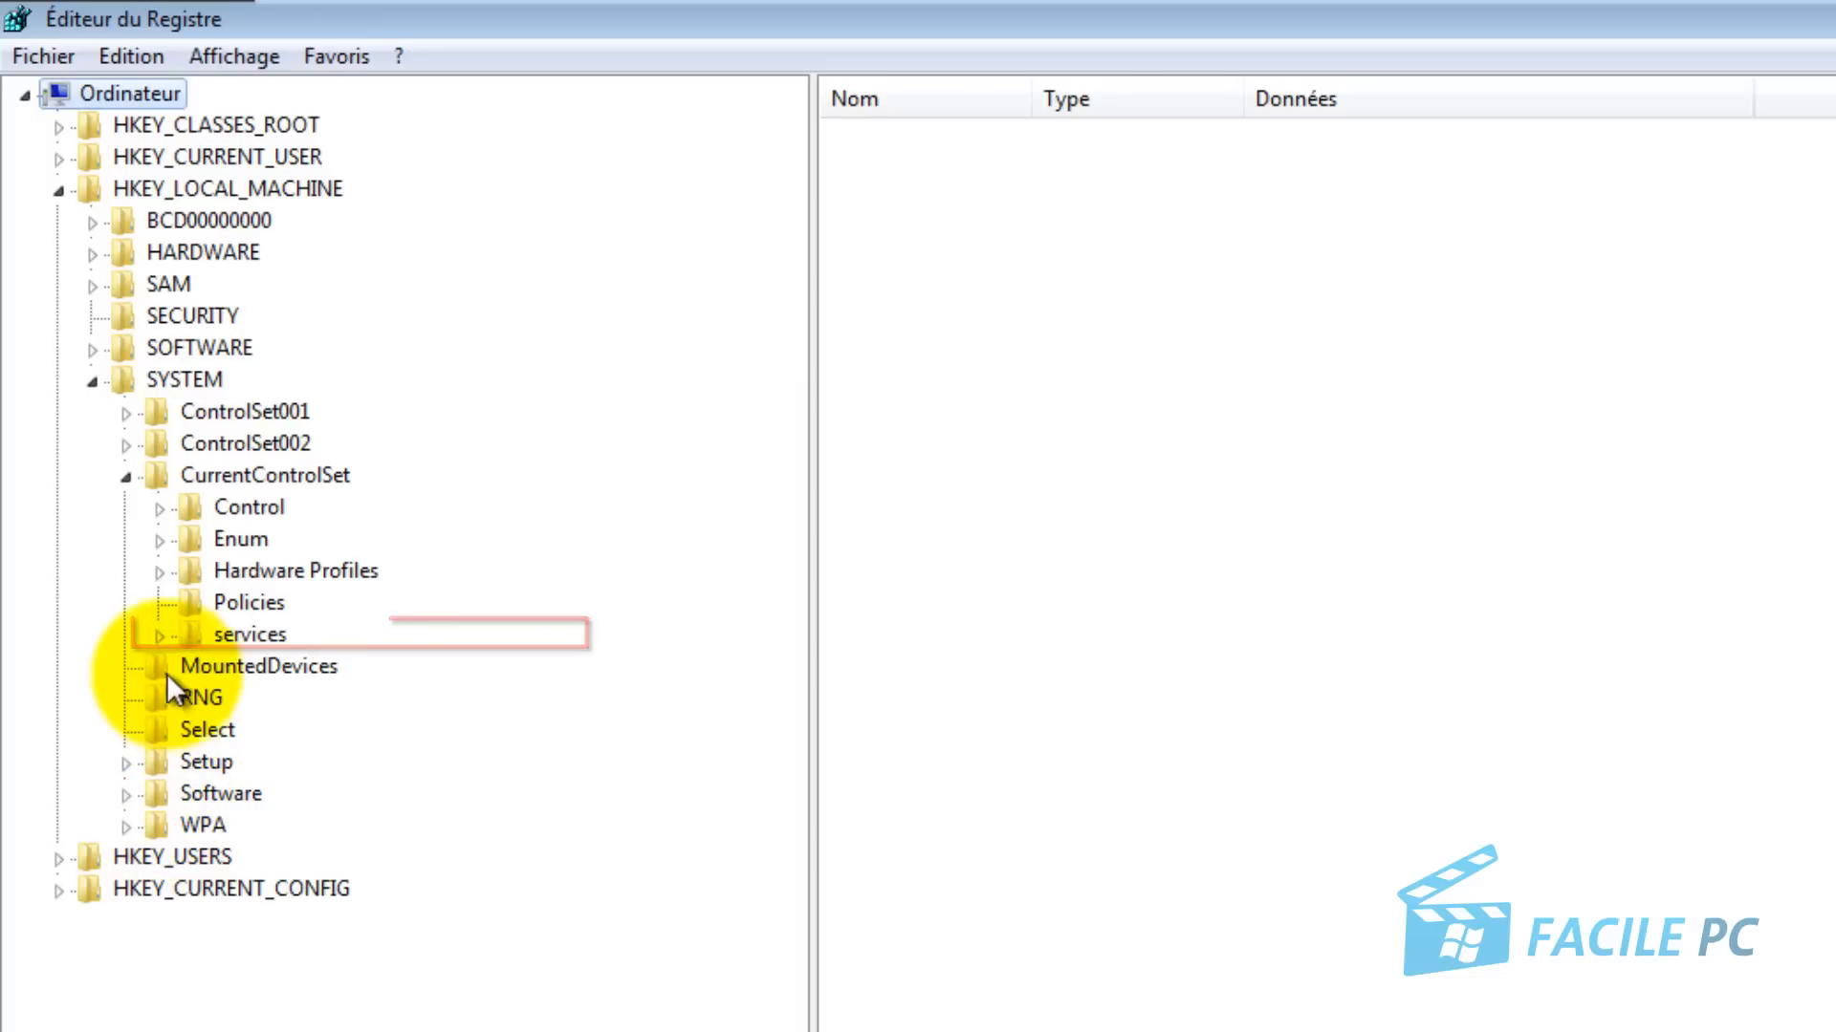
pyautogui.click(160, 638)
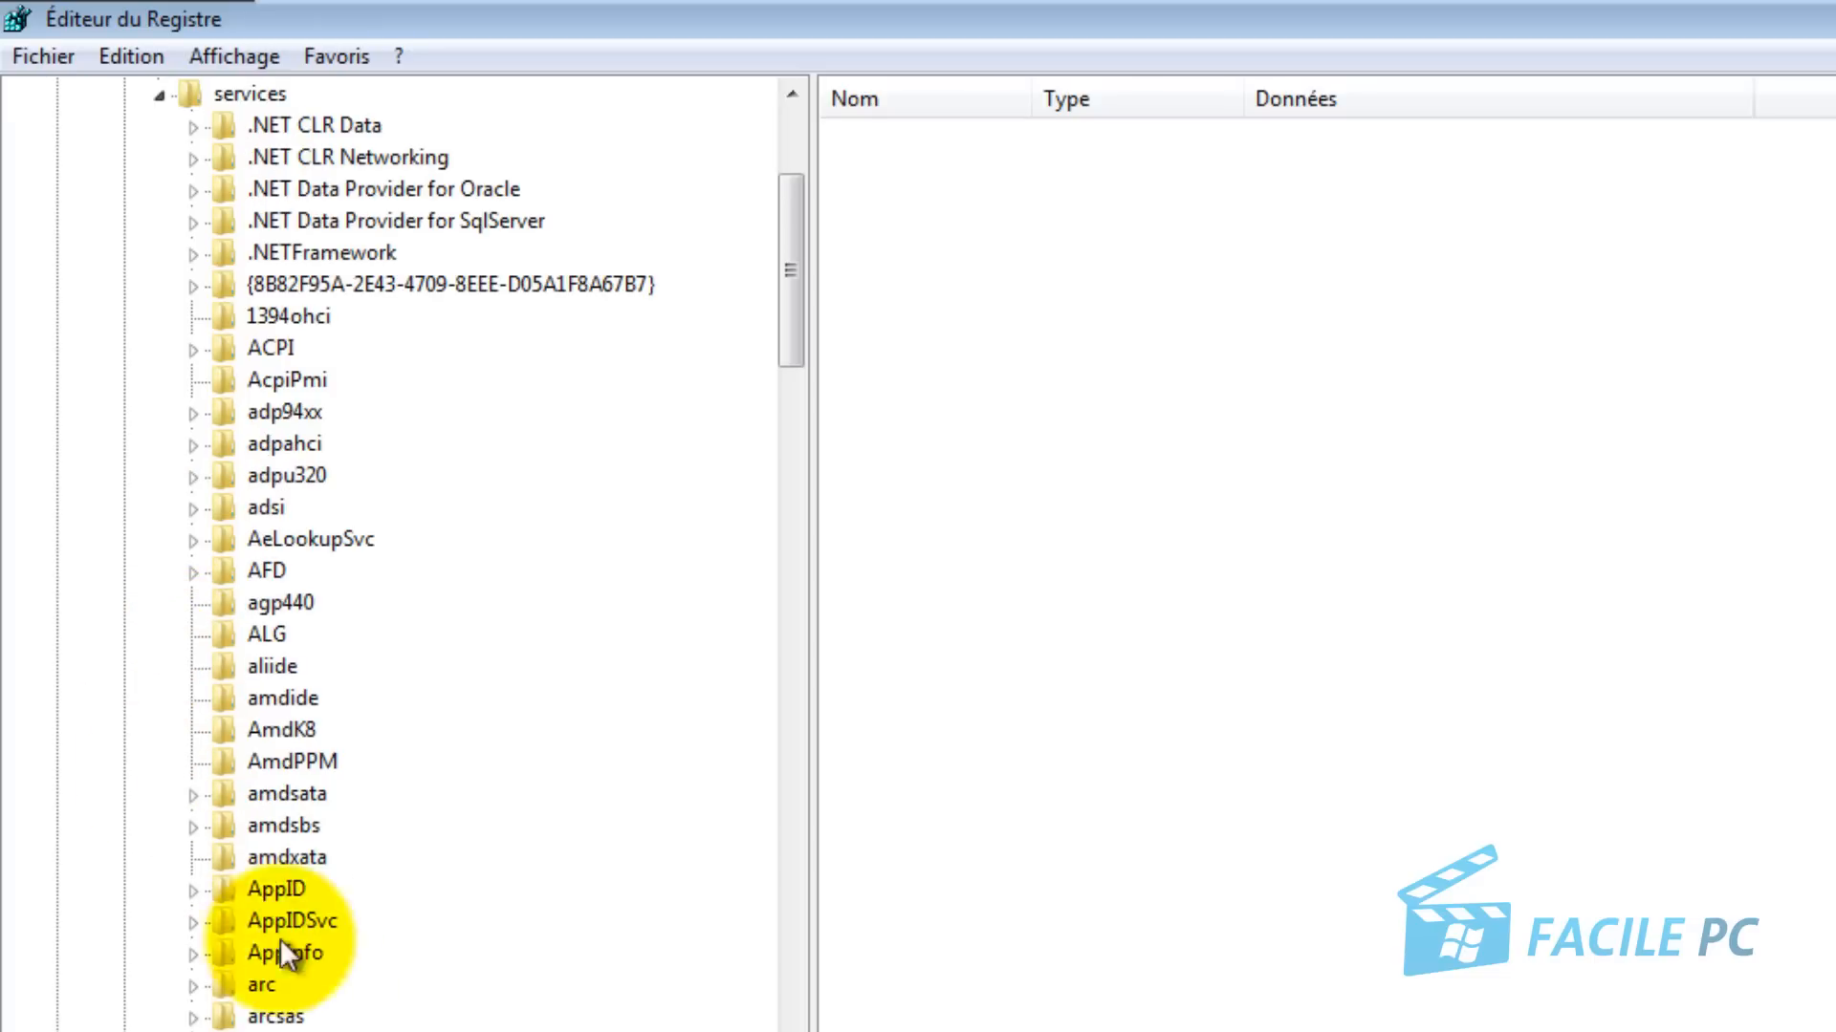
# Find the msahci key under services and display its values
pyautogui.scroll(-4, 287, 956)
pyautogui.scroll(-10, 325, 1004)
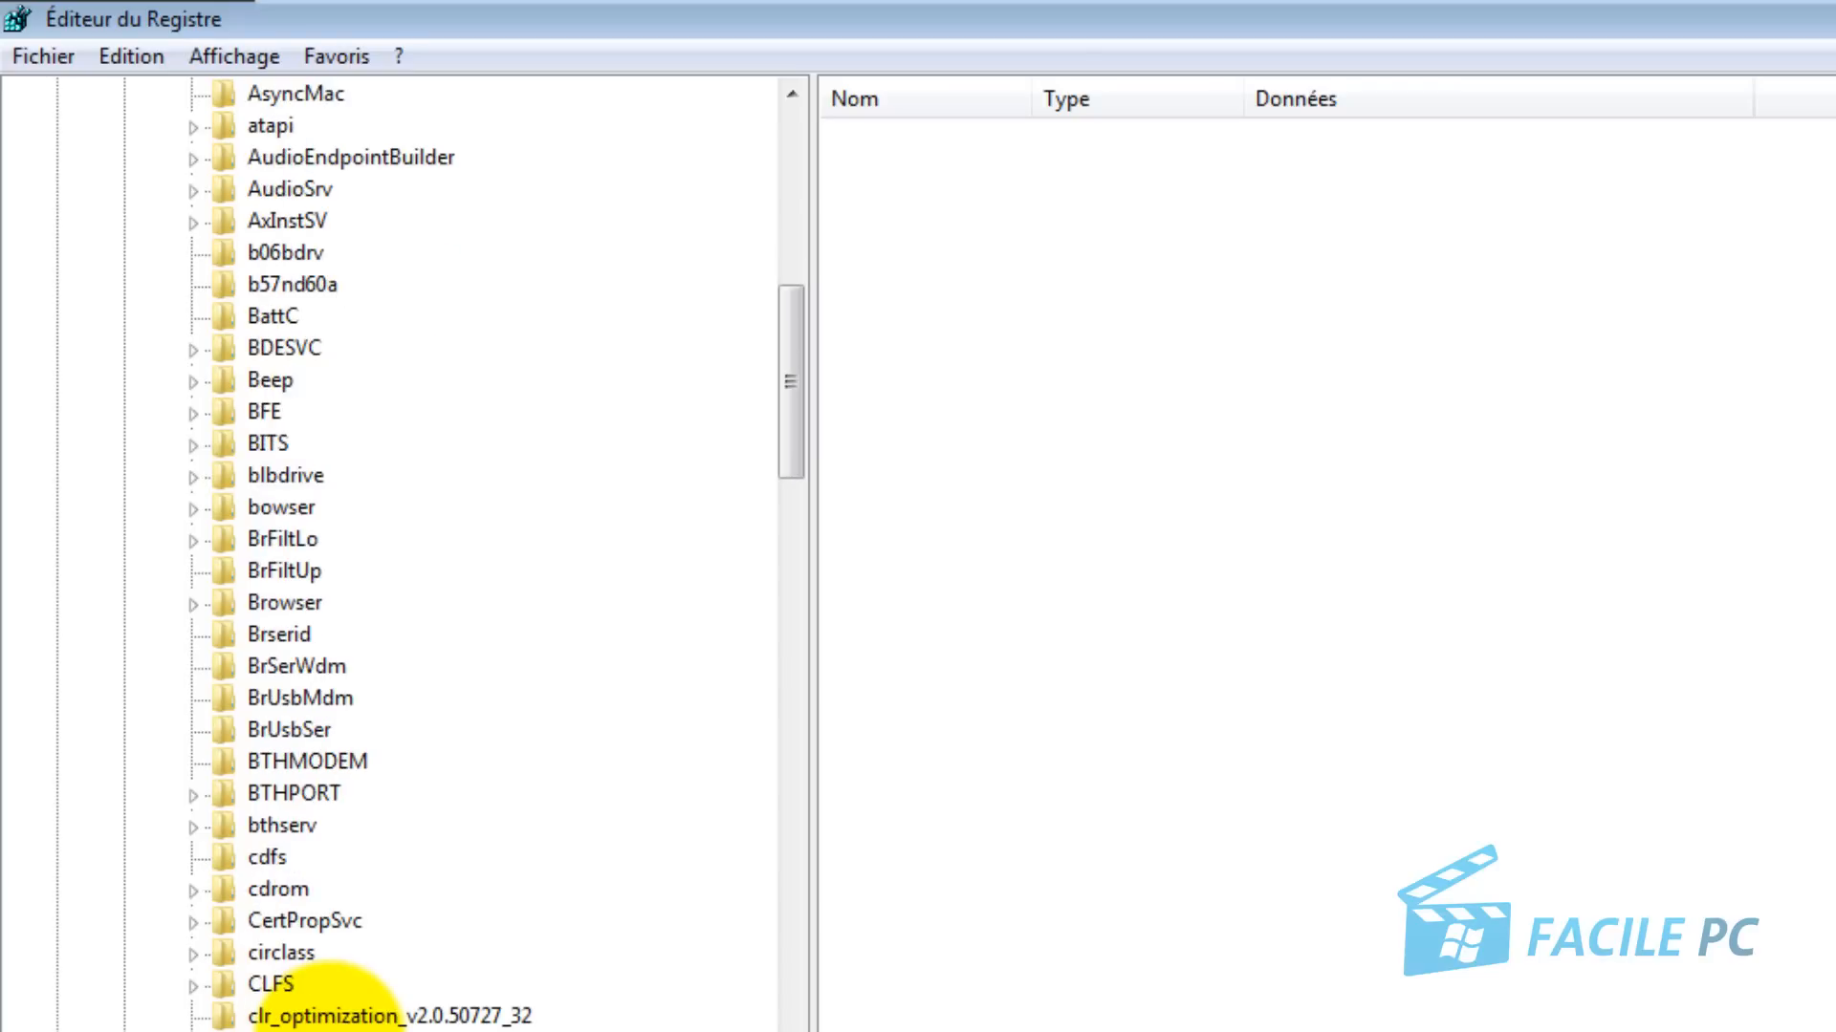
pyautogui.scroll(-3, 330, 1004)
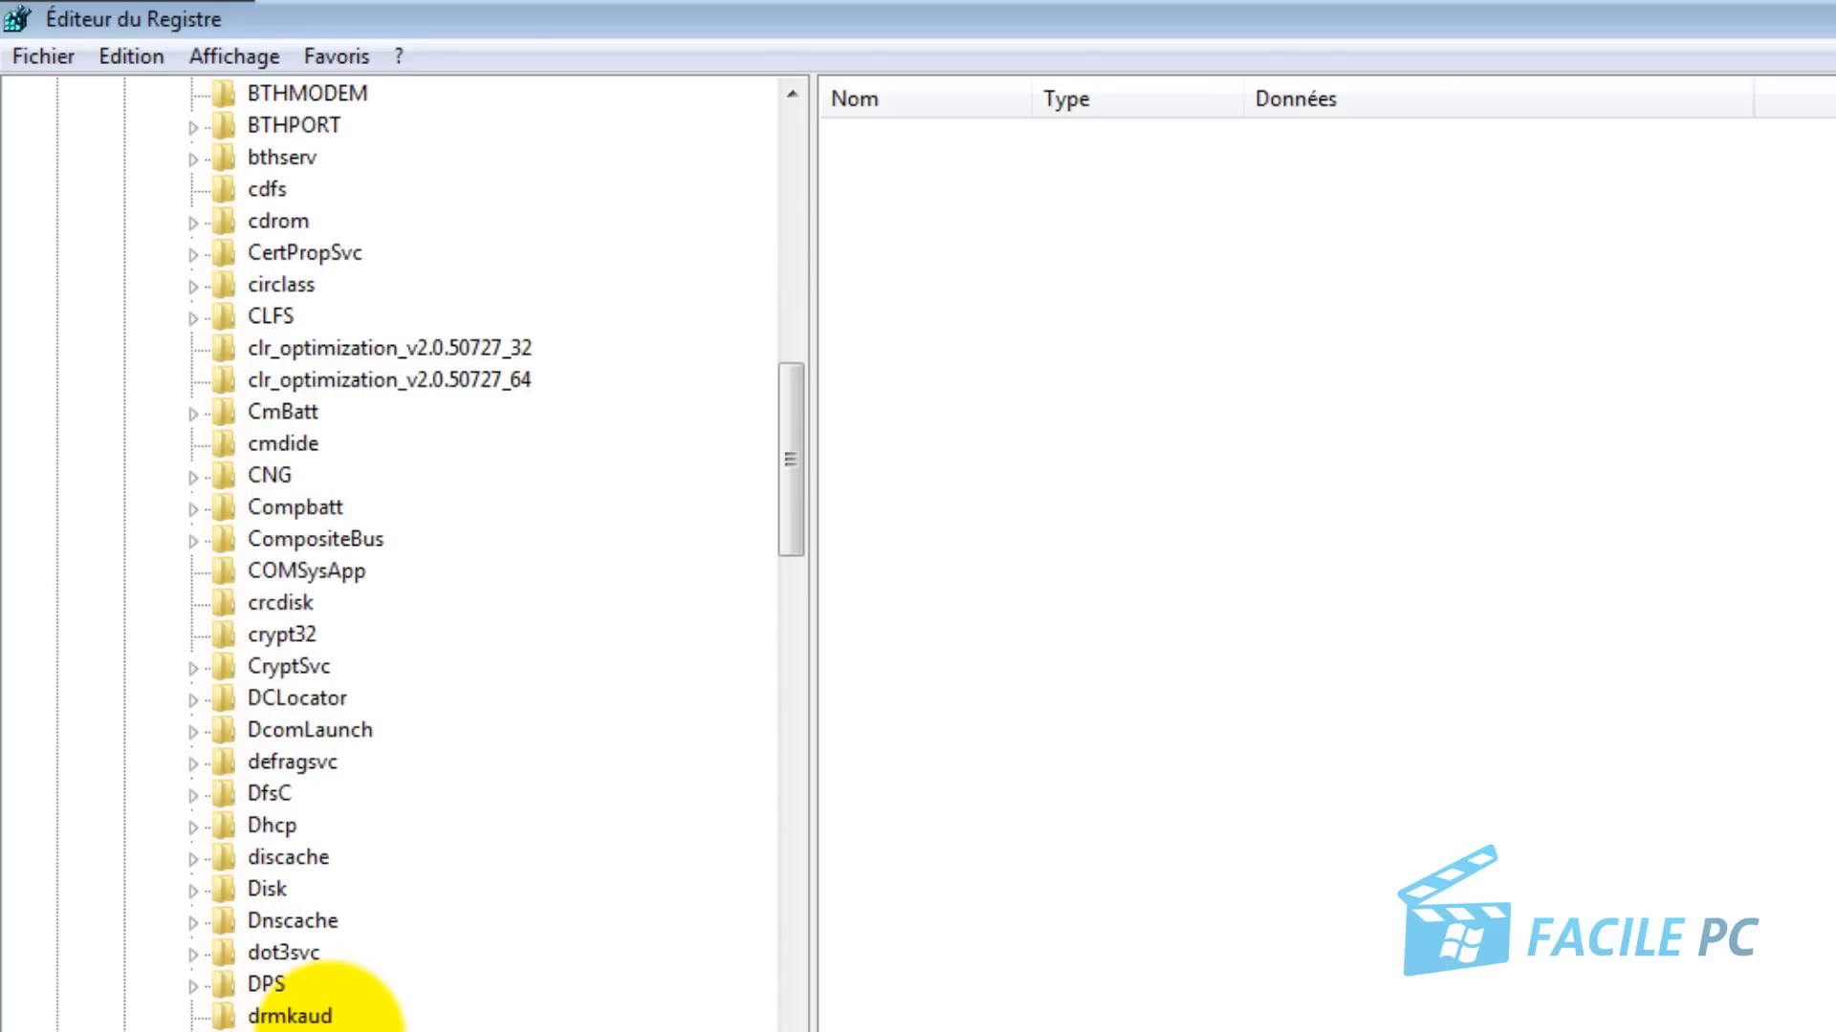
pyautogui.scroll(-13, 330, 1004)
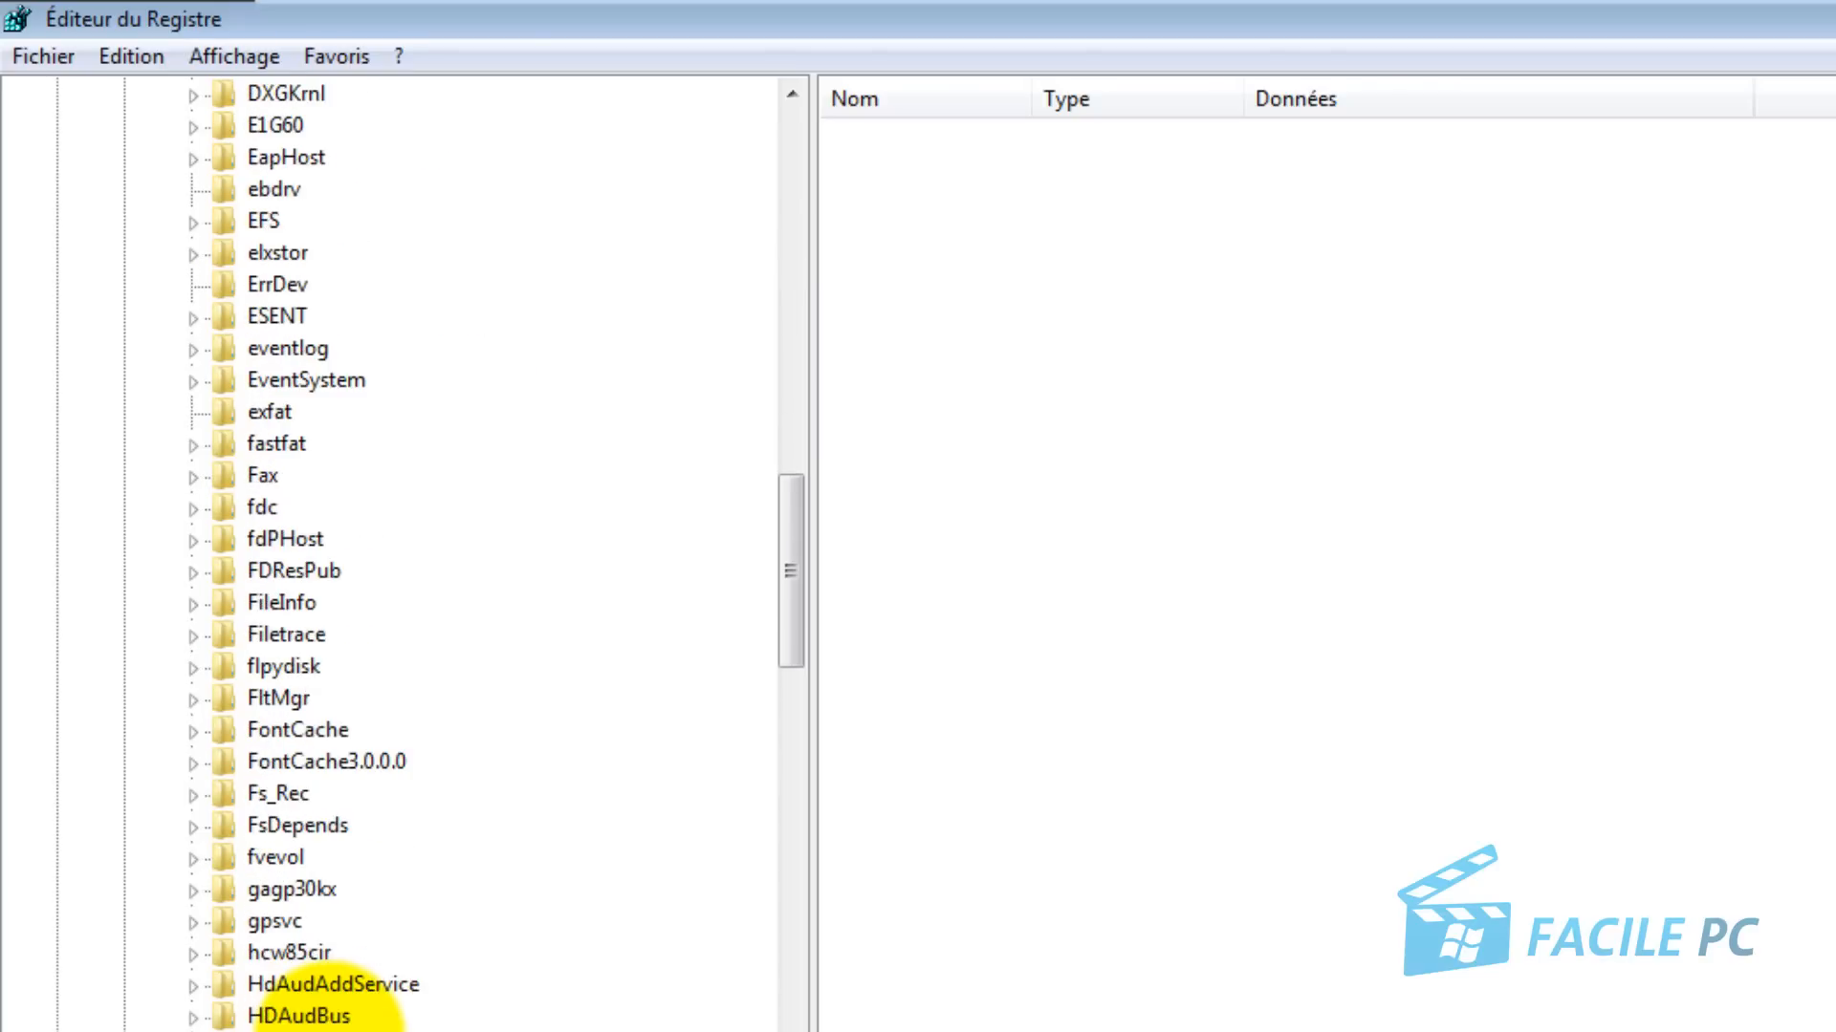
pyautogui.scroll(-15, 329, 1014)
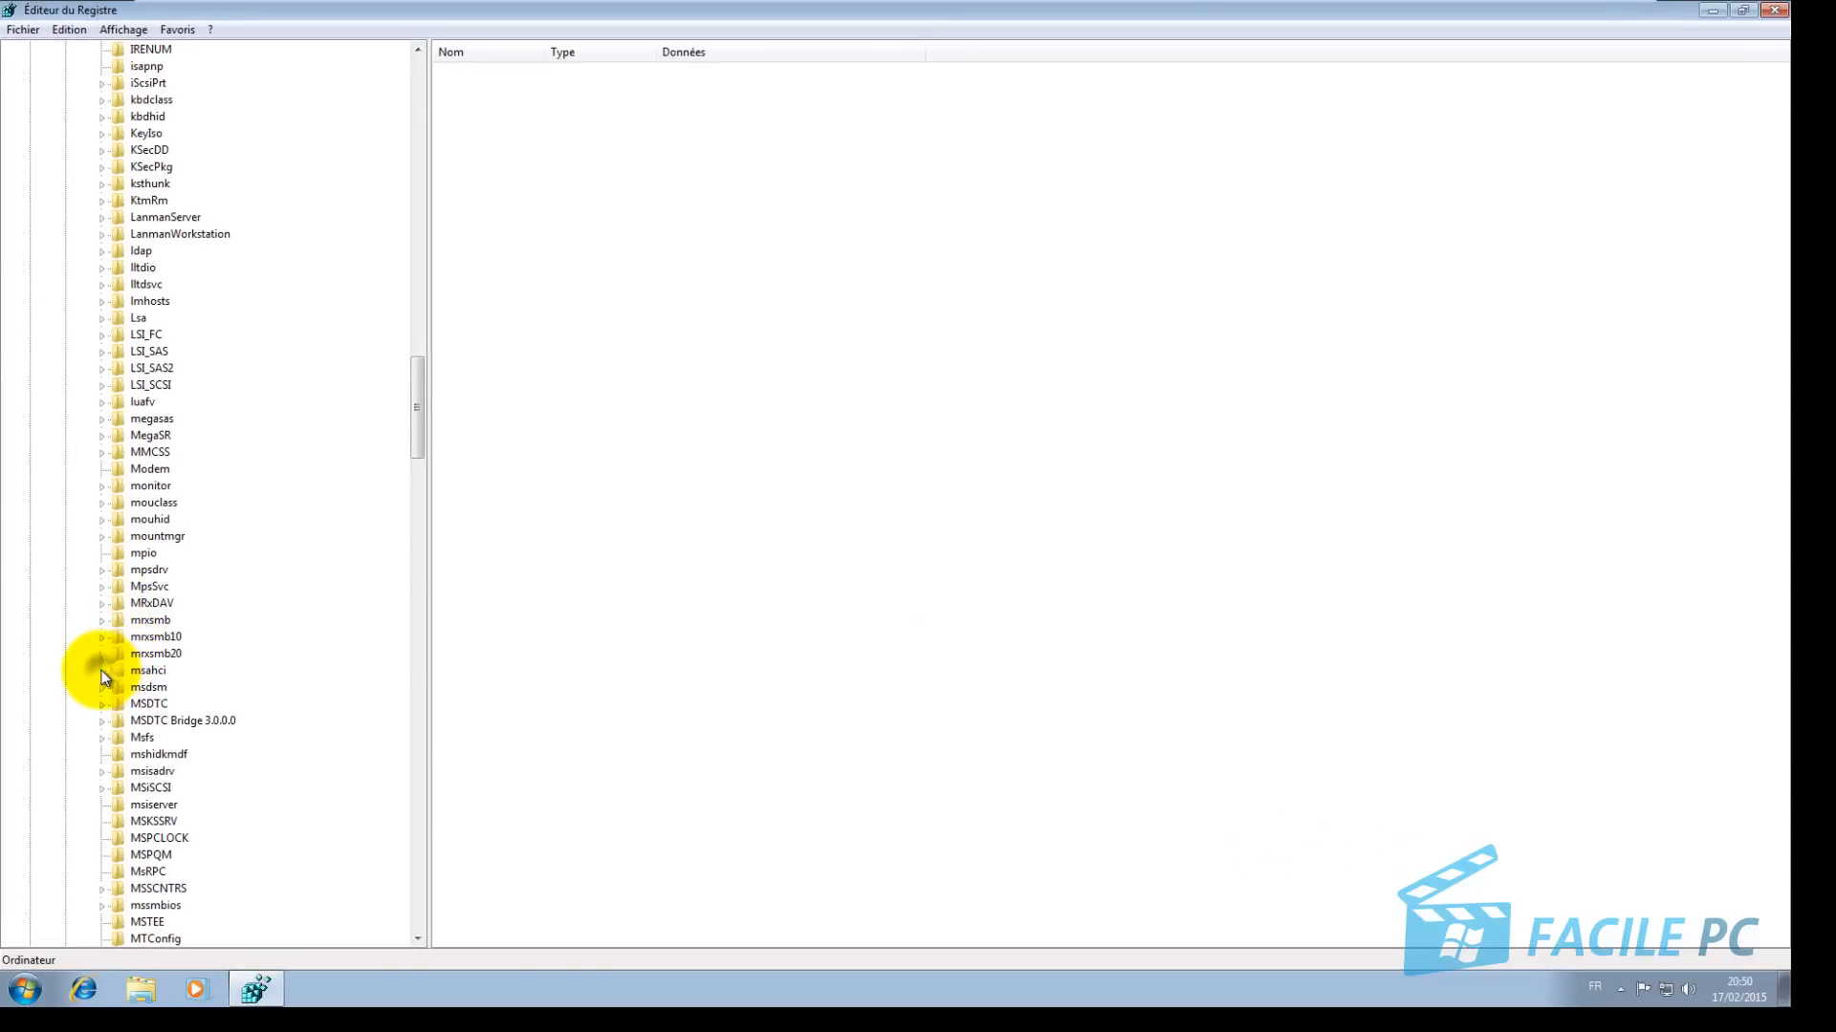
pyautogui.click(102, 671)
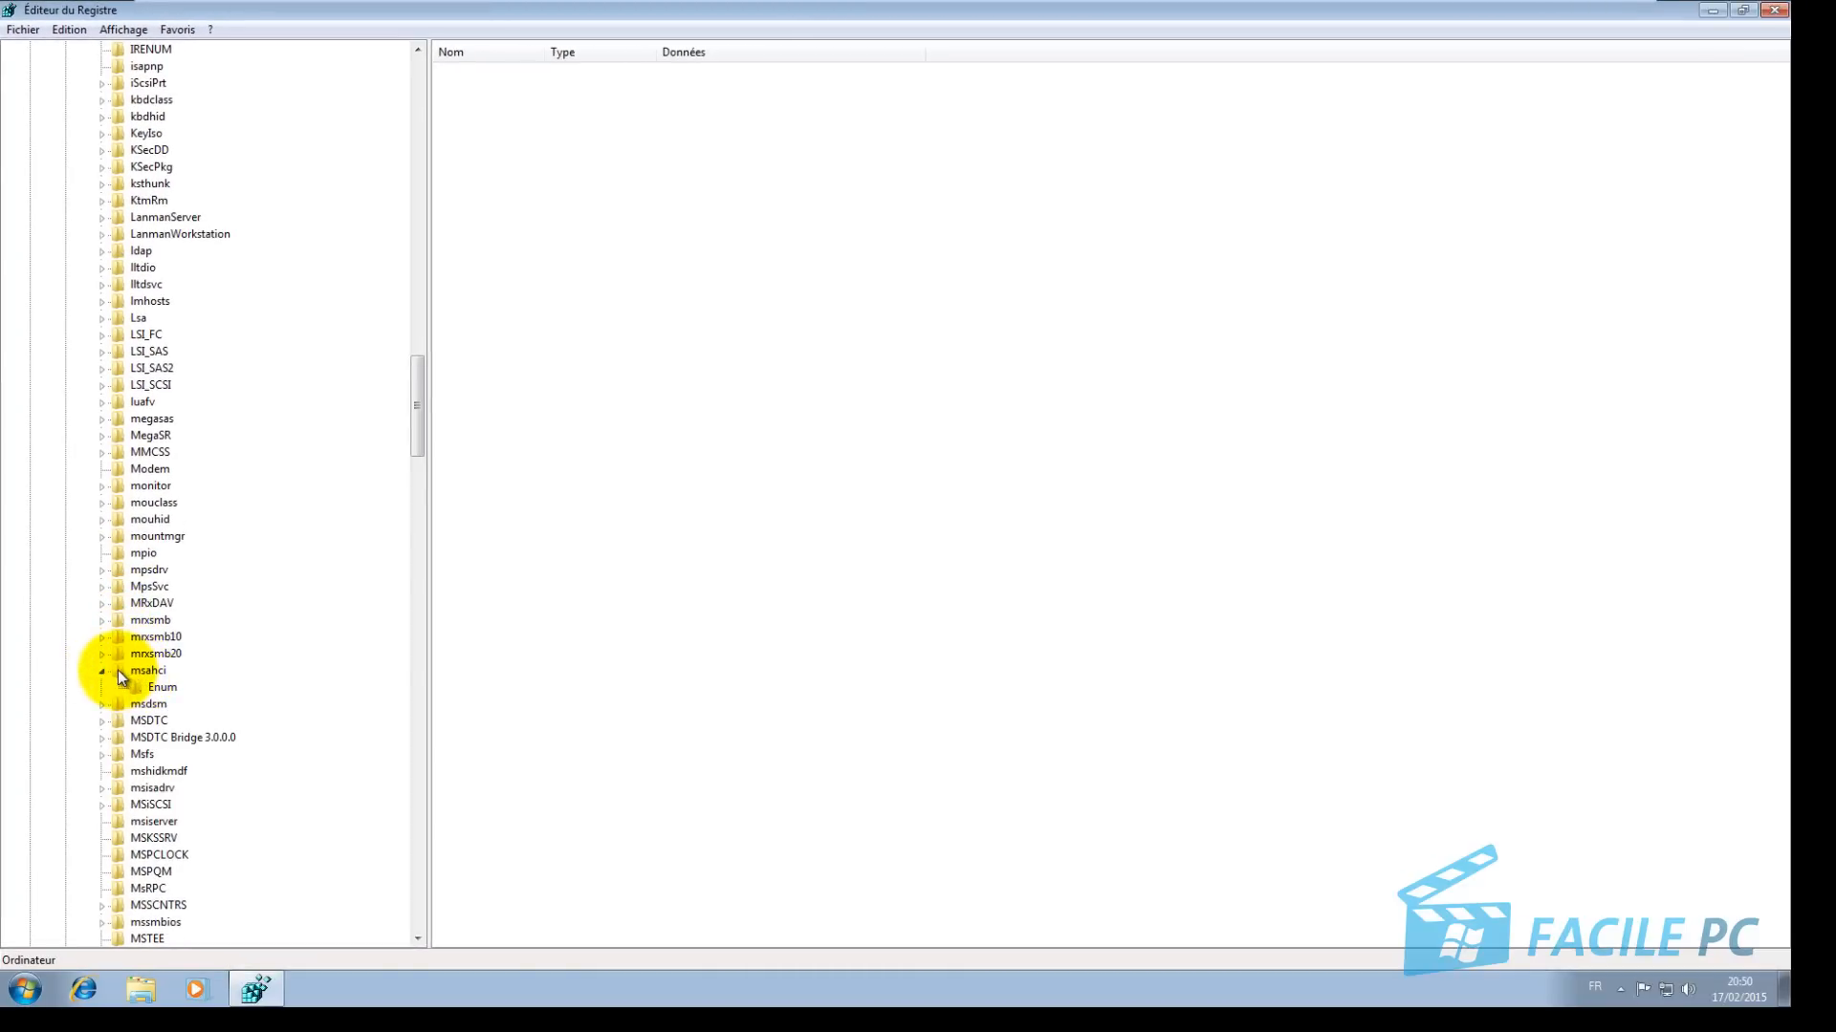
pyautogui.doubleClick(136, 670)
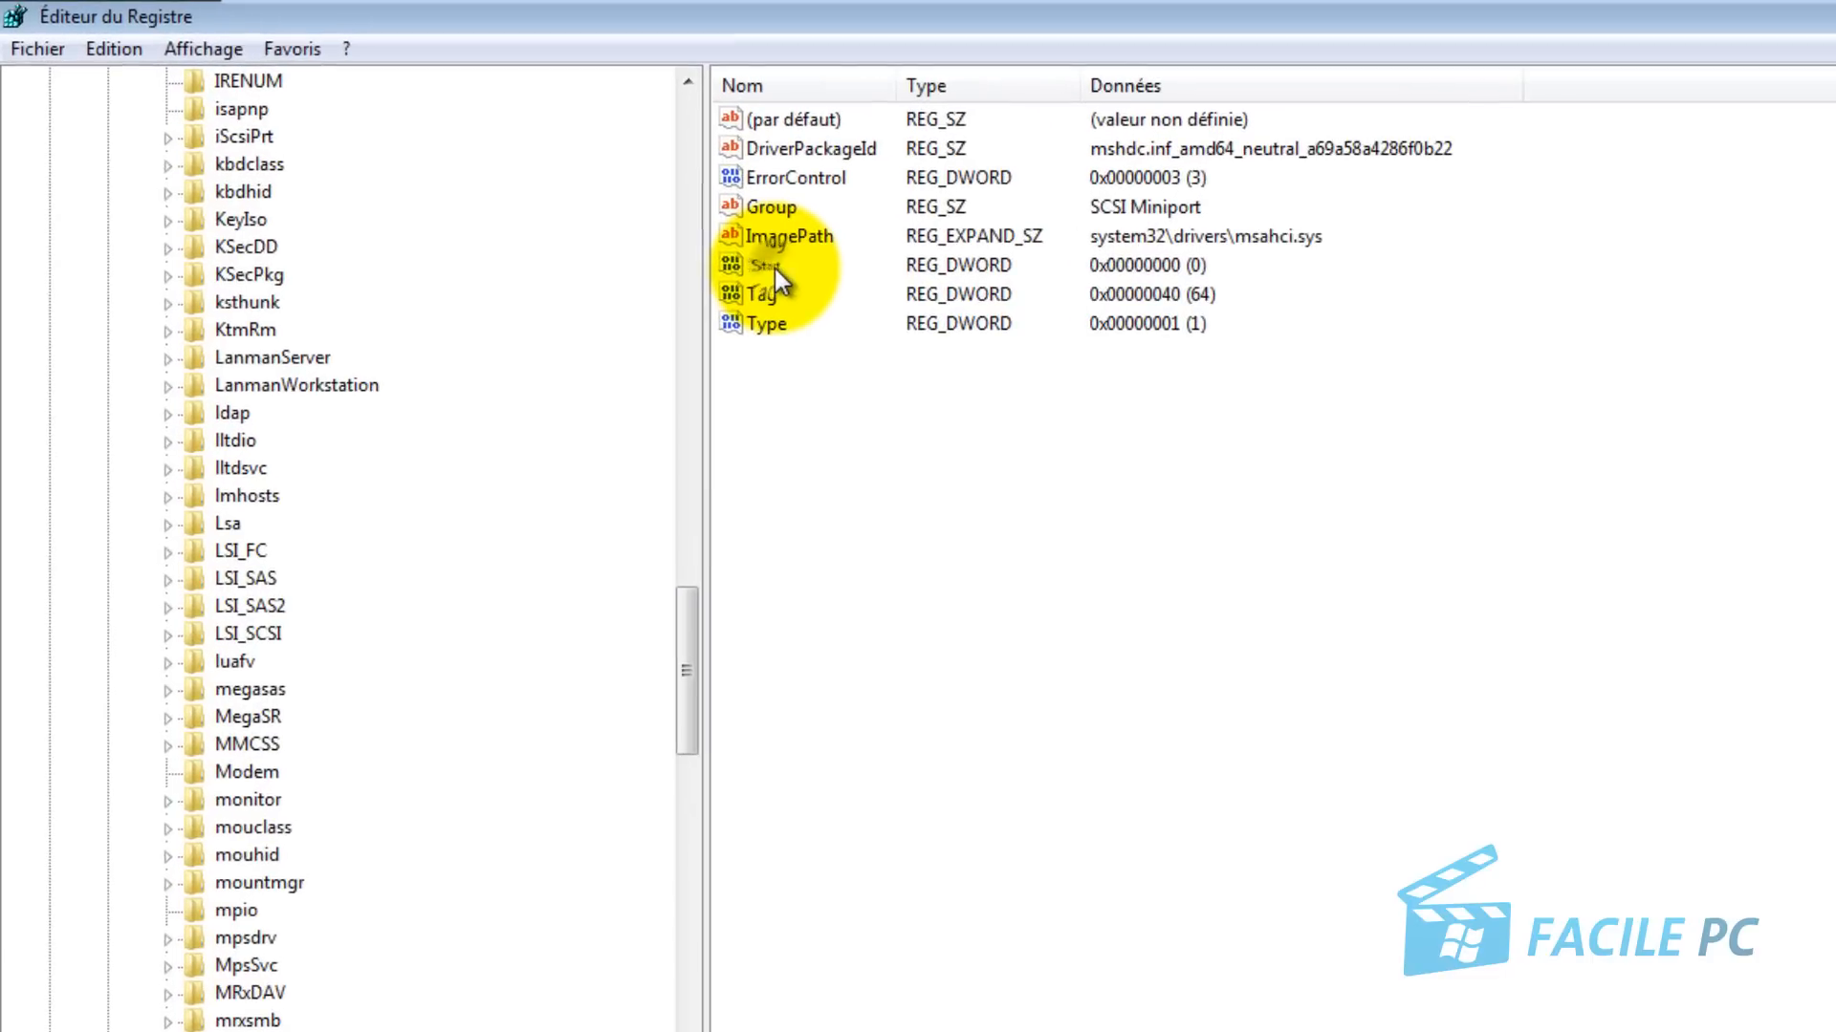
# Confirm the msahci Start value with hexadecimal data 0, and close the Registry Editor
pyautogui.doubleClick(765, 266)
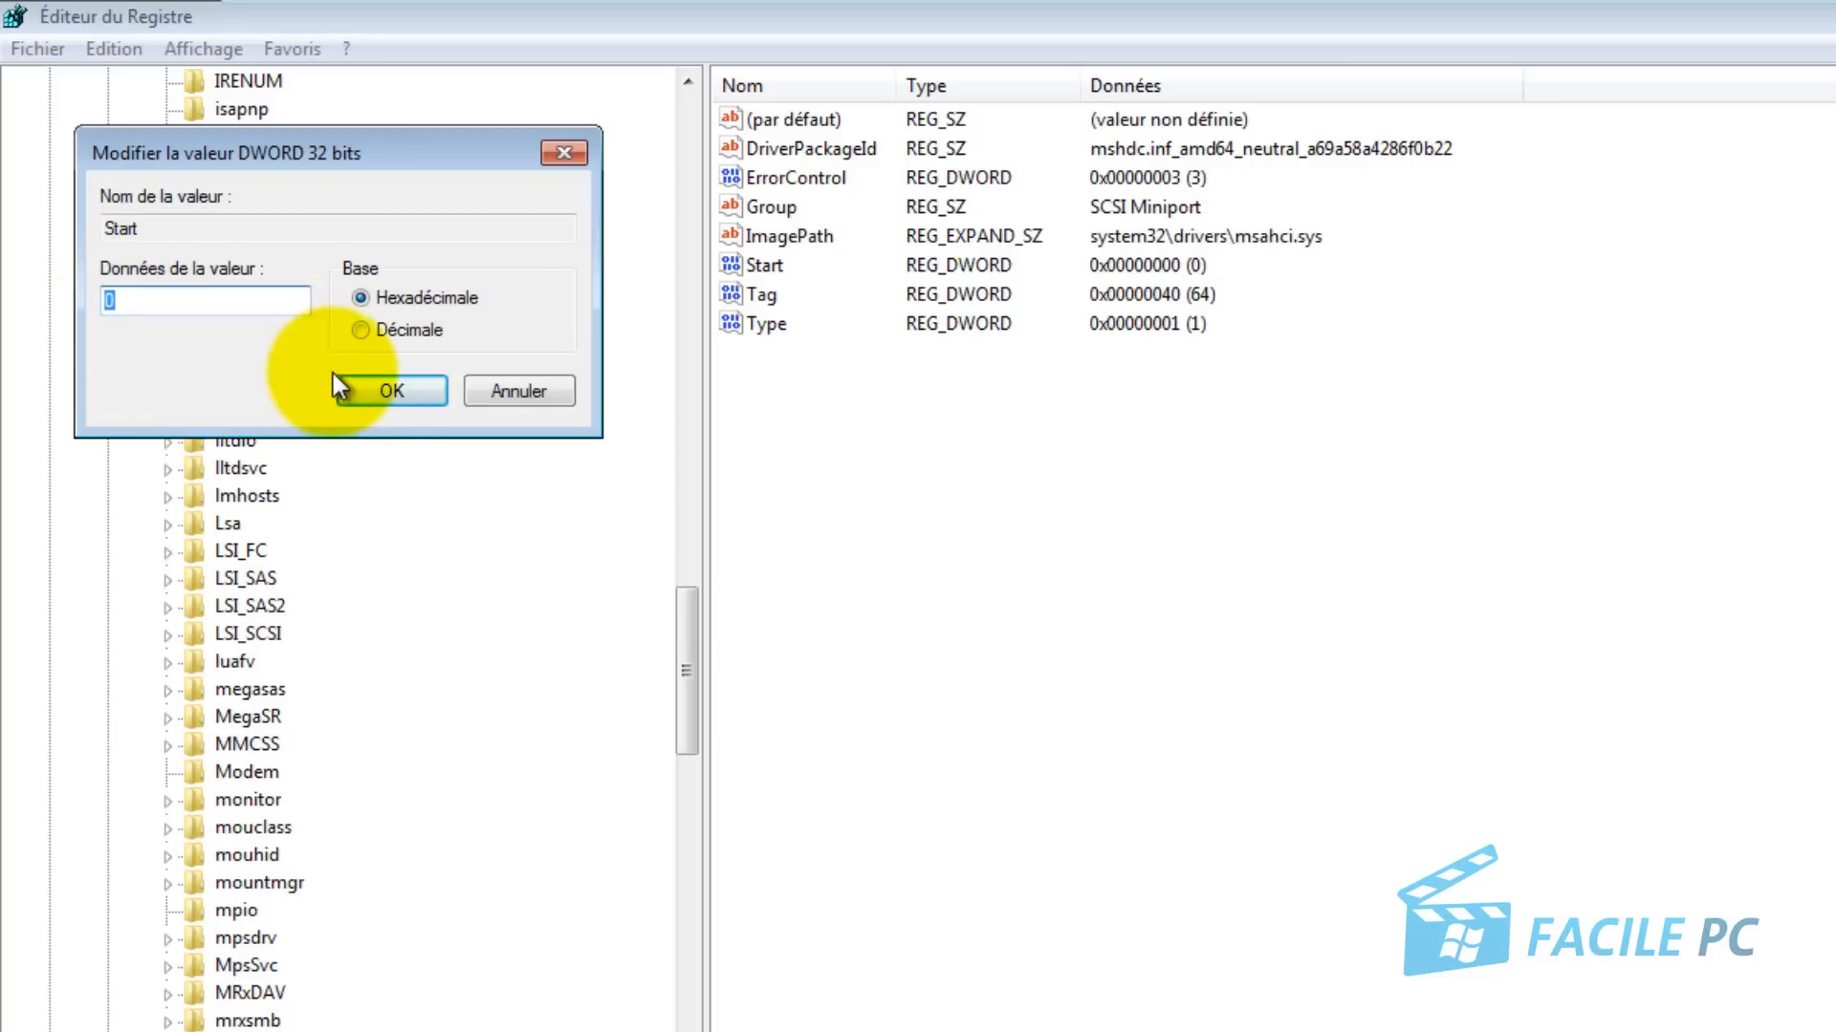
pyautogui.click(390, 392)
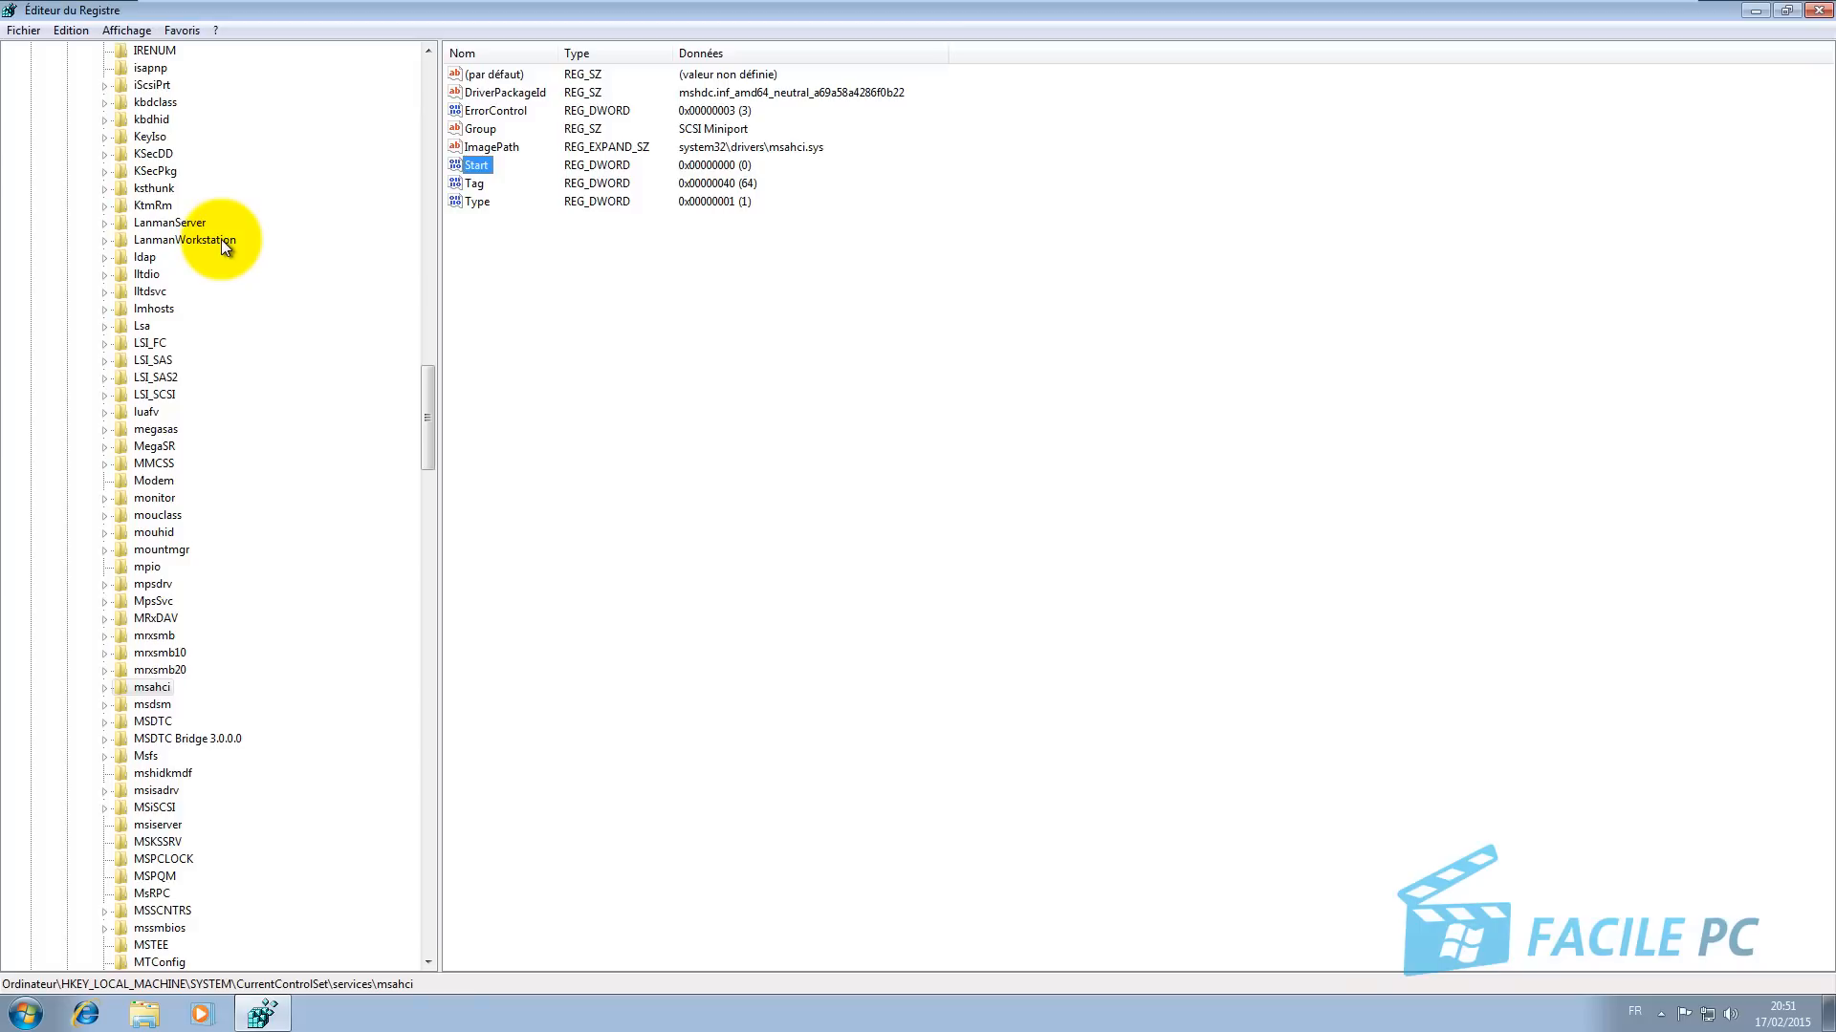
pyautogui.doubleClick(478, 166)
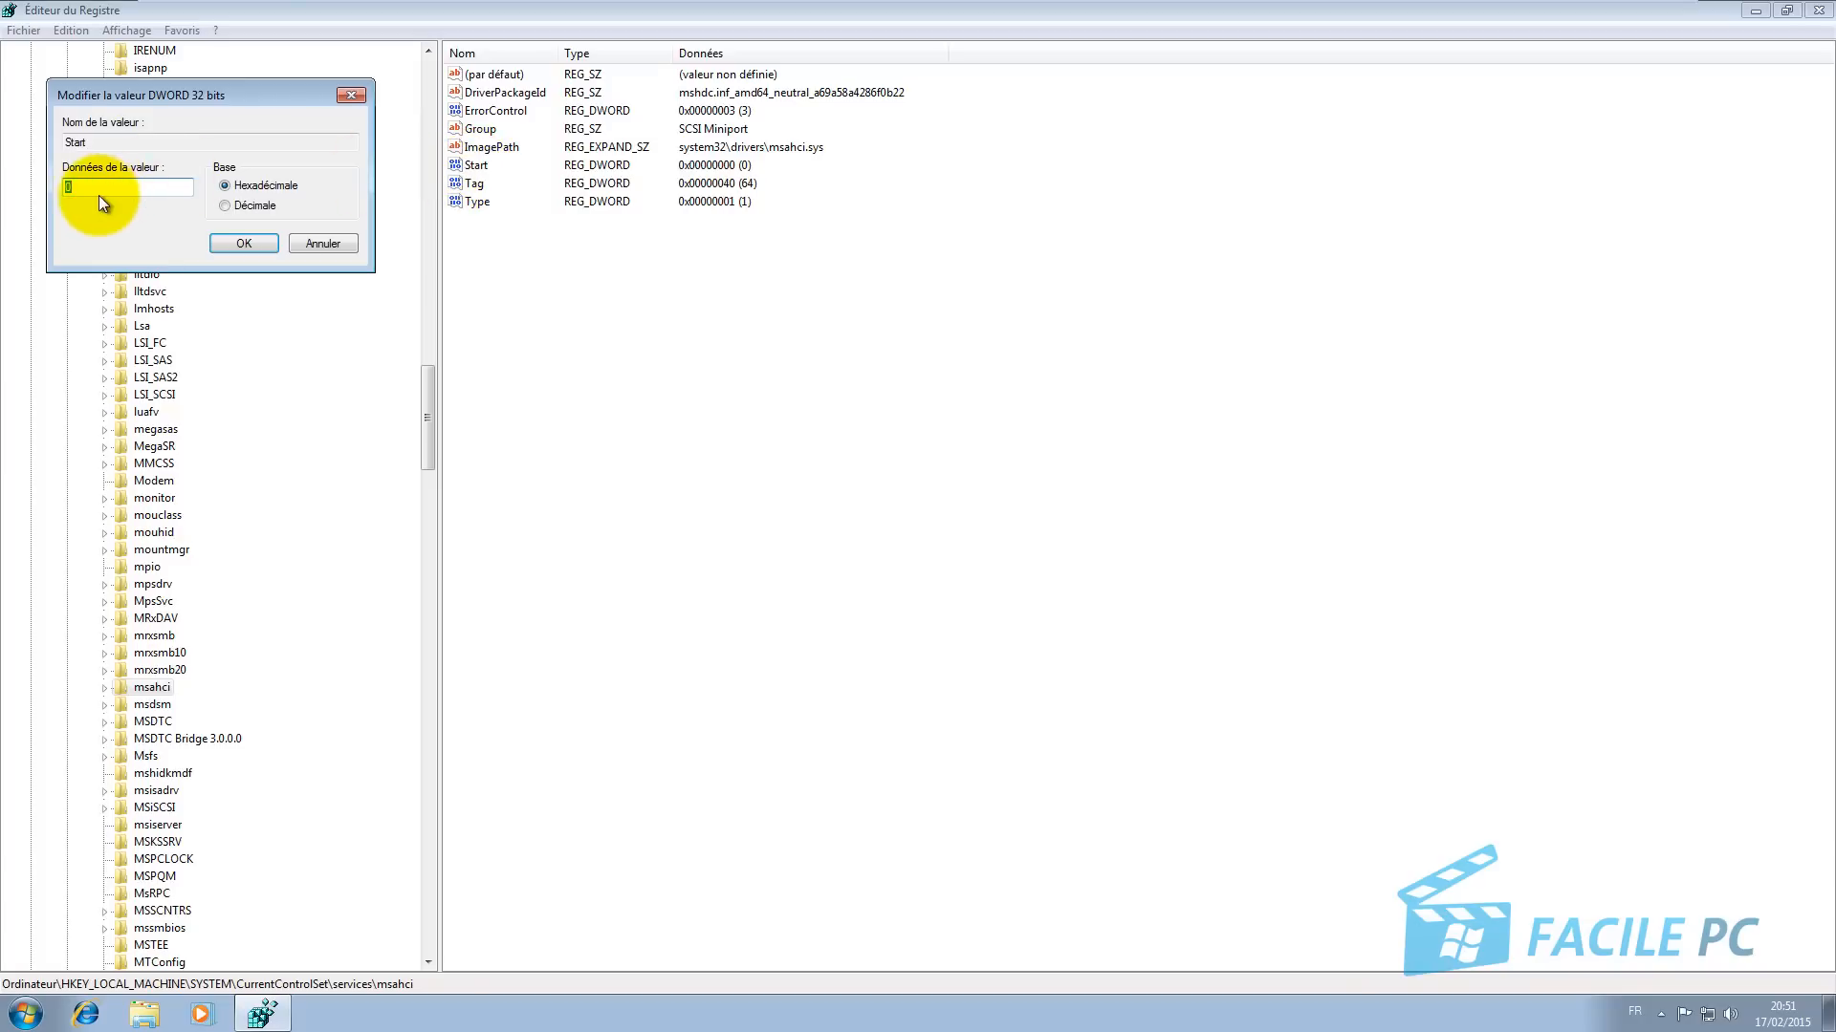
pyautogui.click(230, 243)
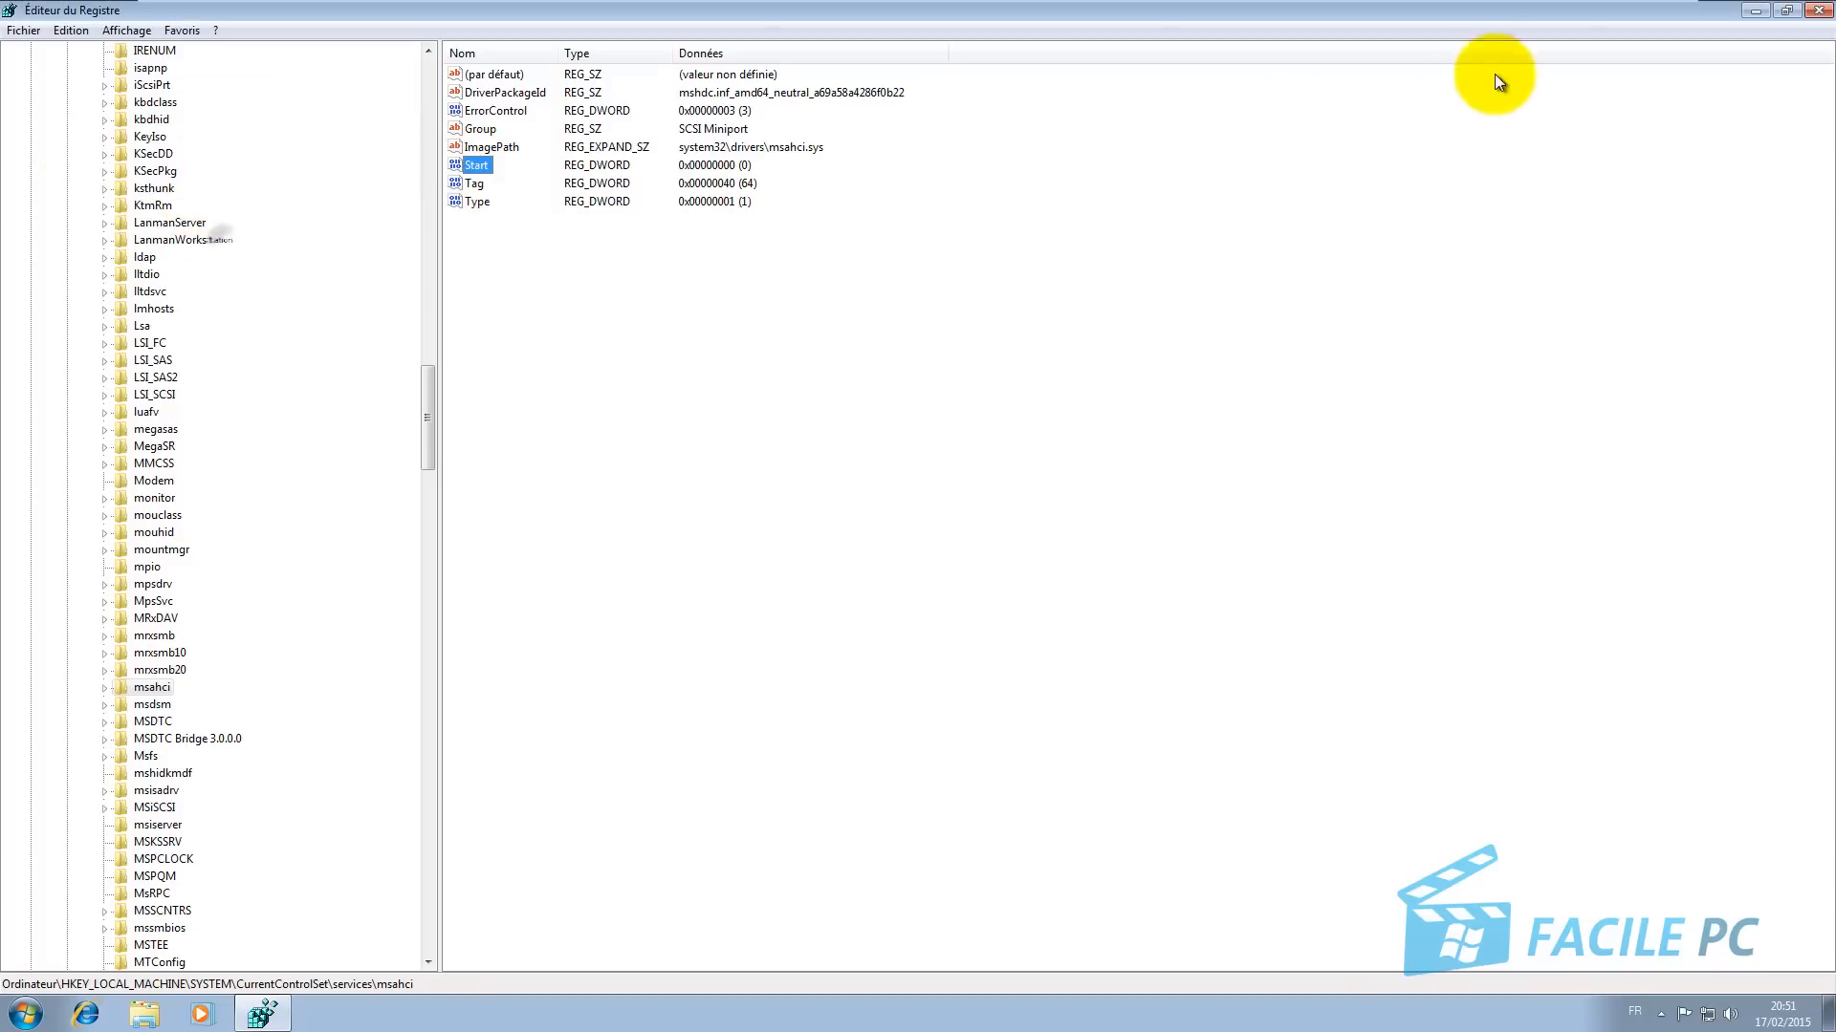
pyautogui.click(1815, 12)
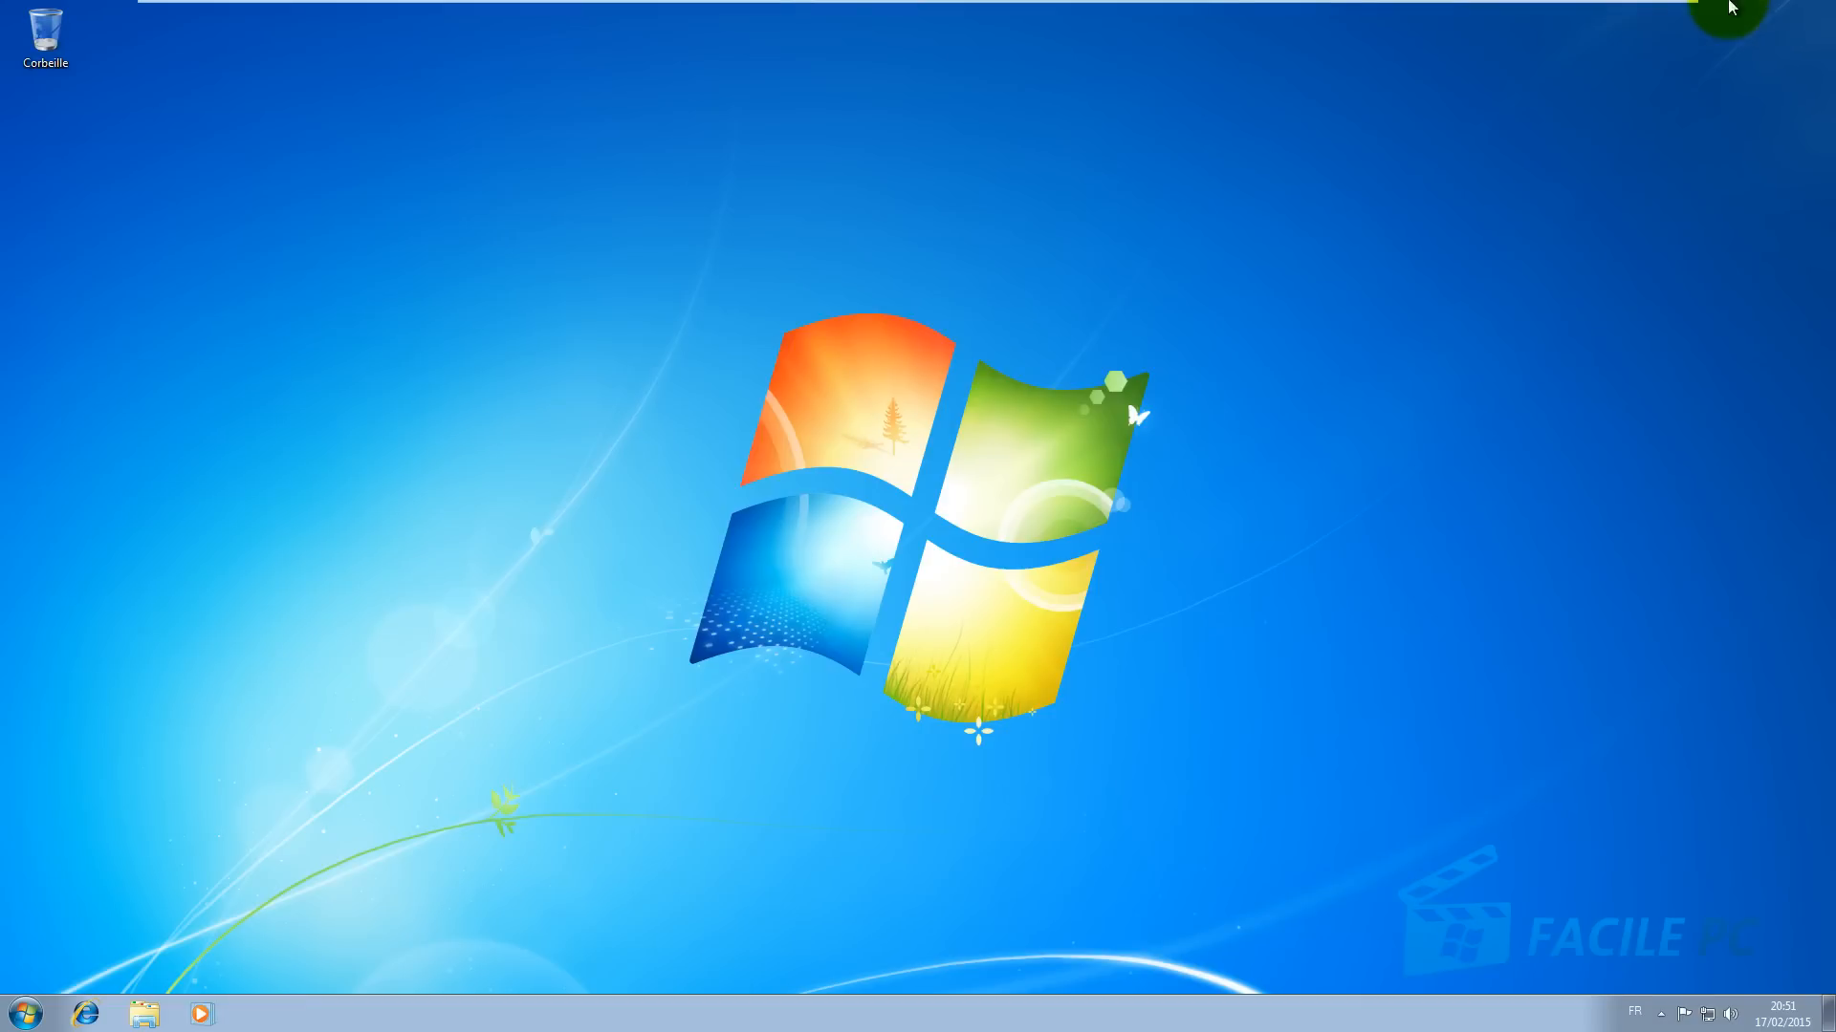
# On the Windows 8 desktop, run regedit and maximize the Registry Editor window
pyautogui.moveTo(1083, 10)
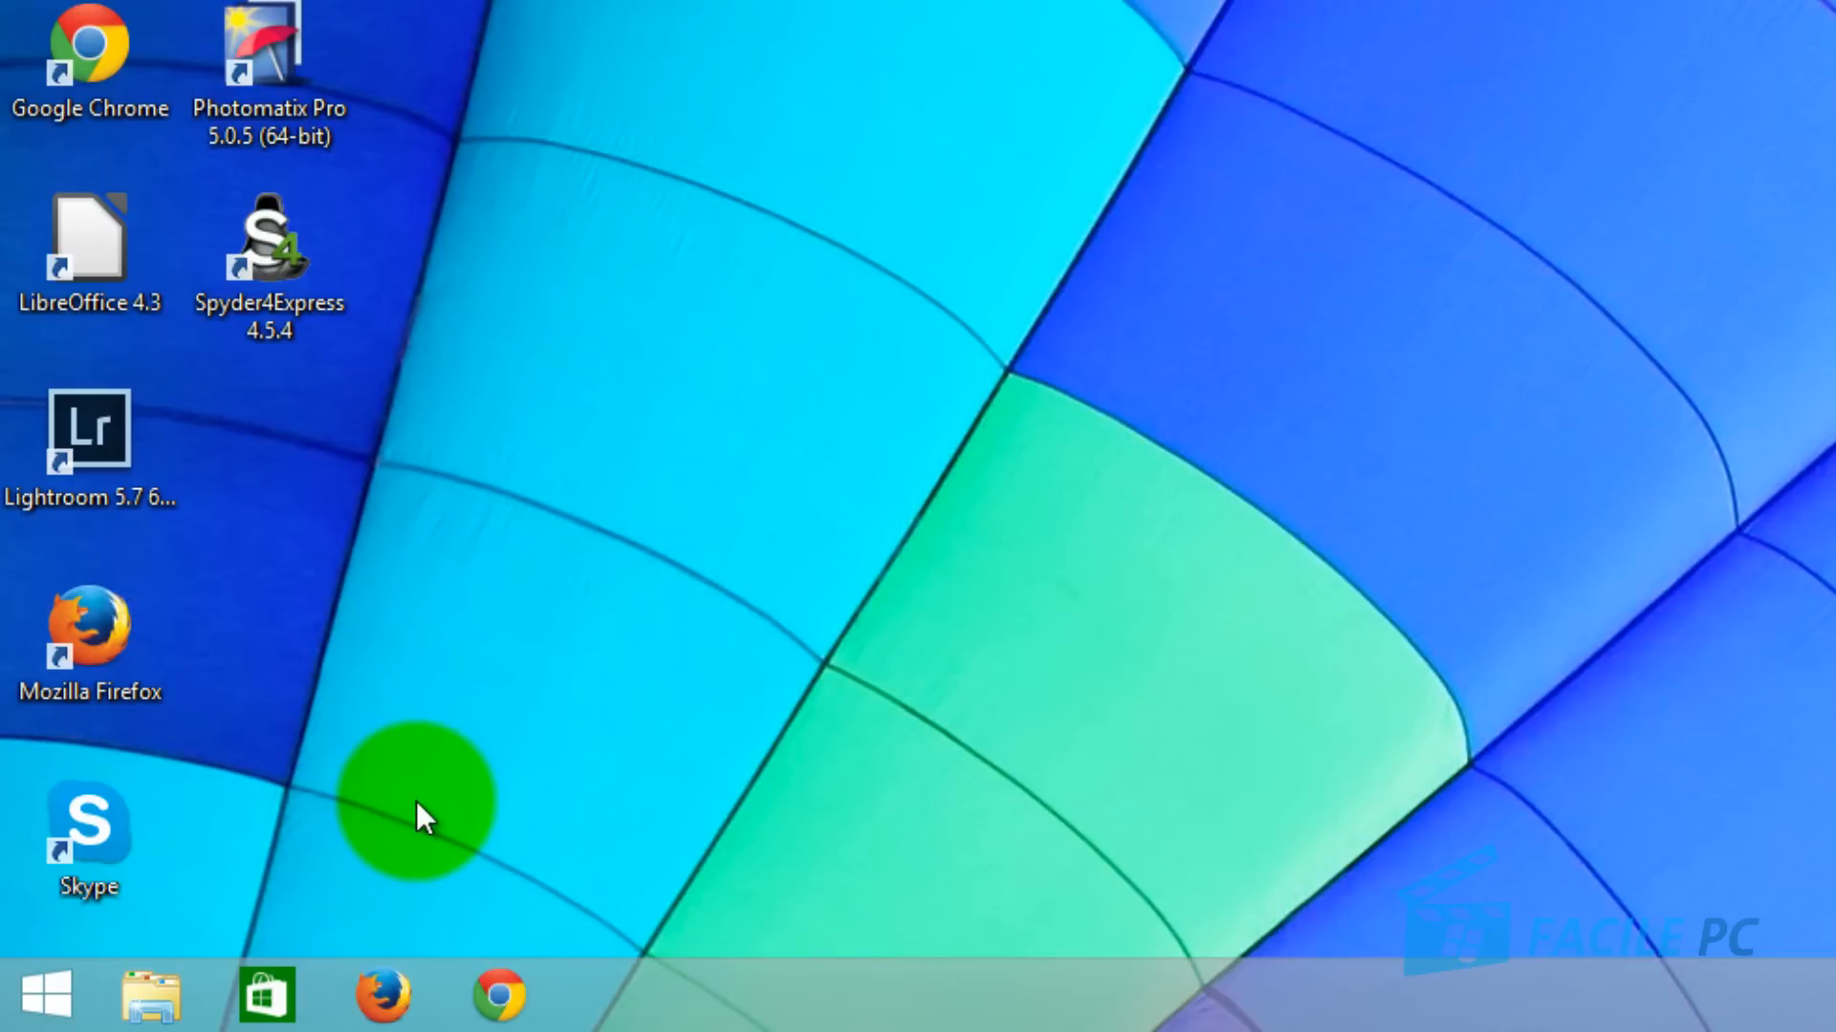
pyautogui.rightClick(55, 992)
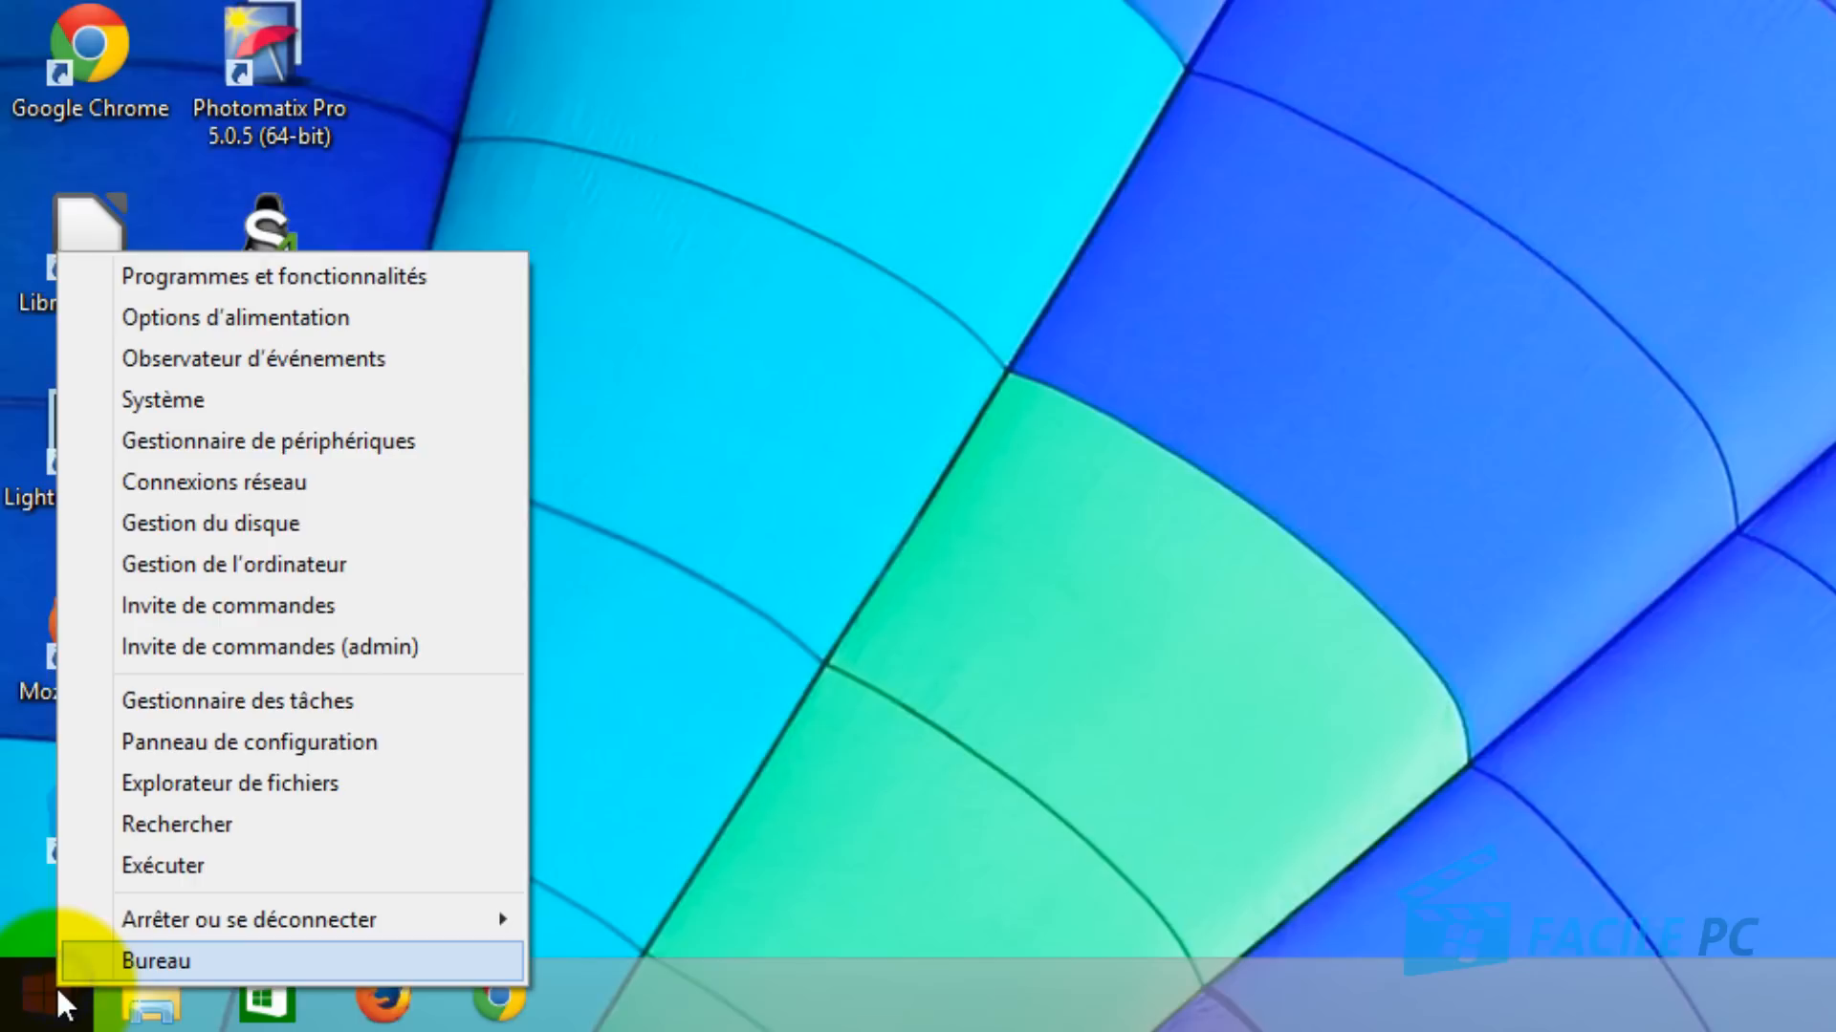
pyautogui.click(195, 866)
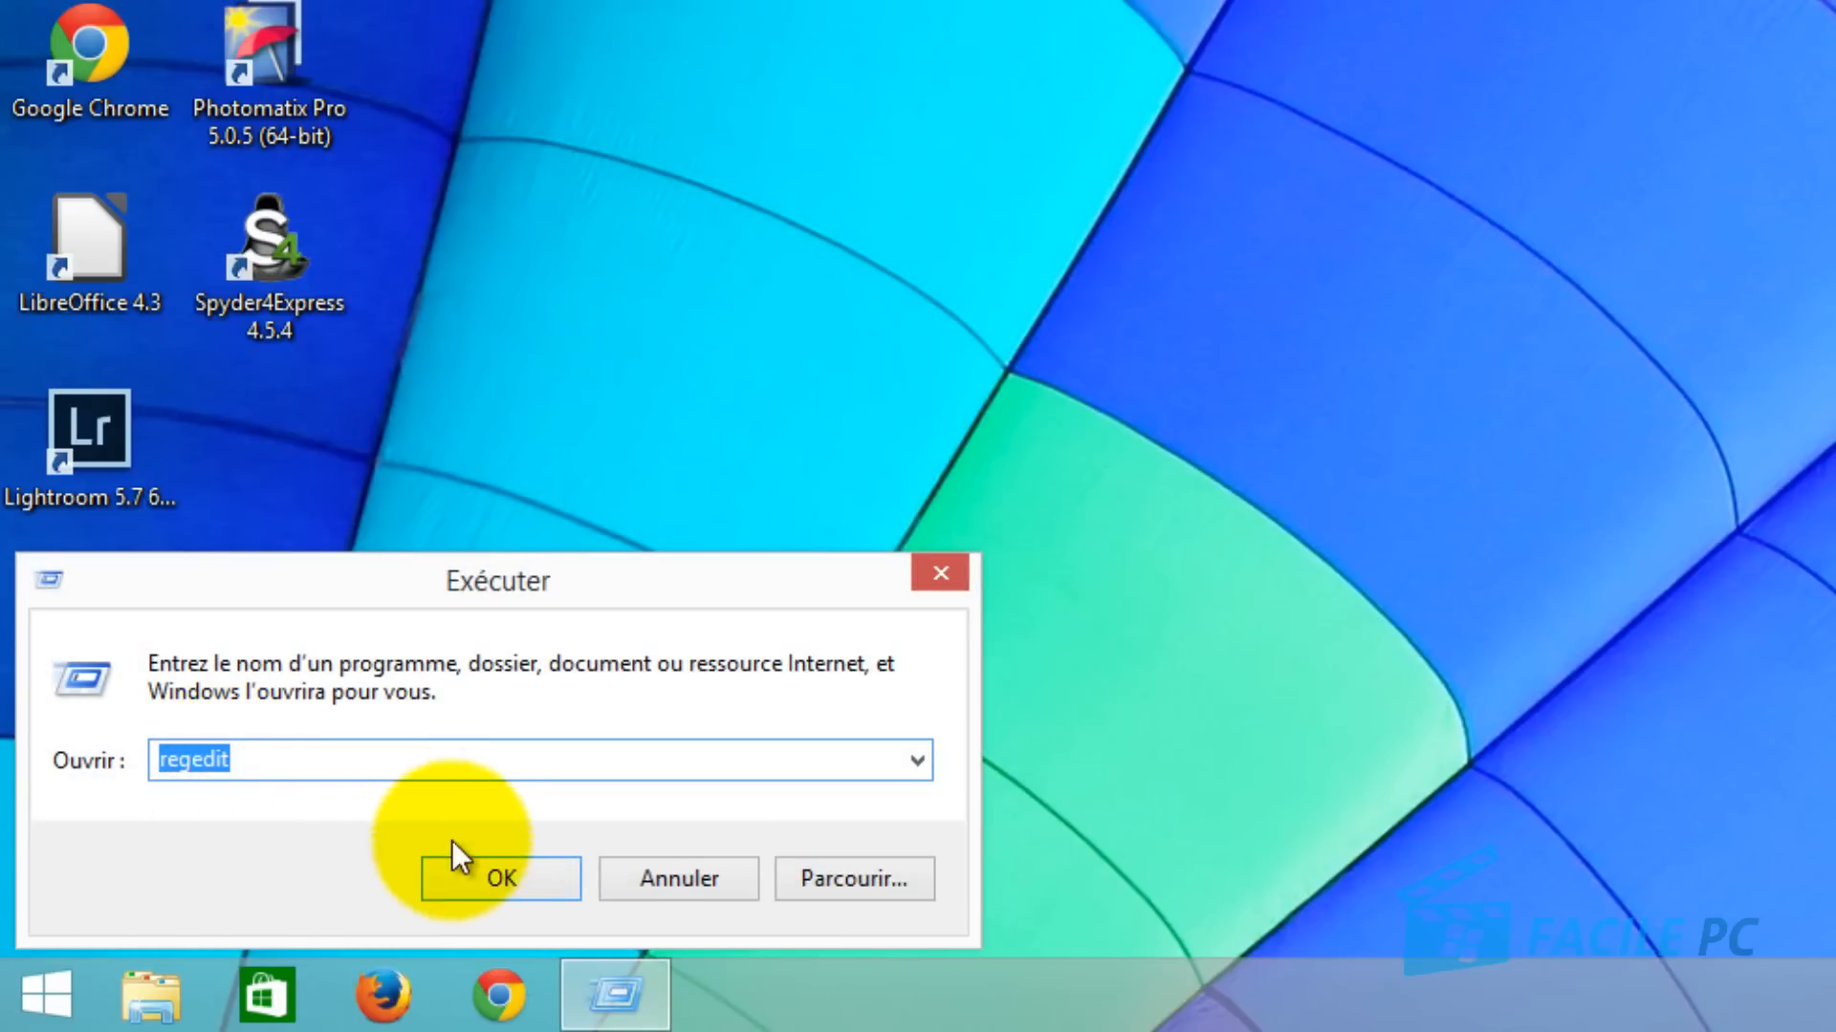
pyautogui.click(501, 878)
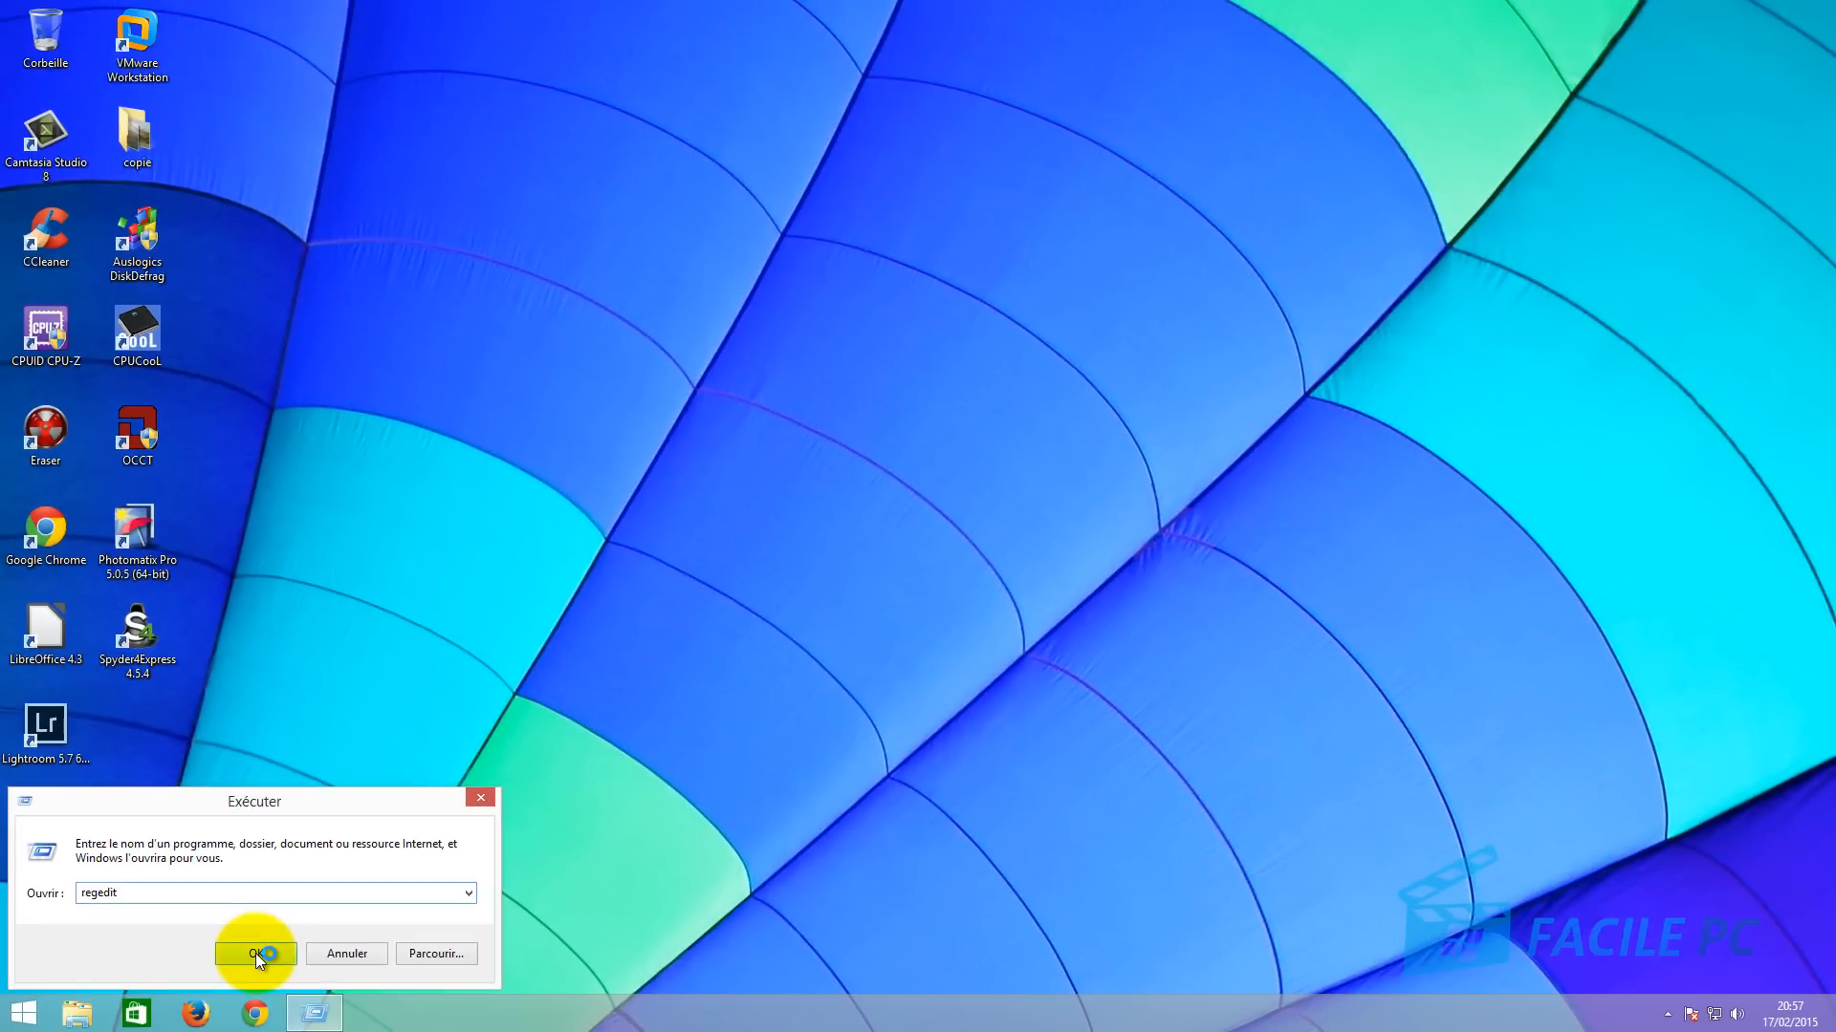
pyautogui.click(255, 954)
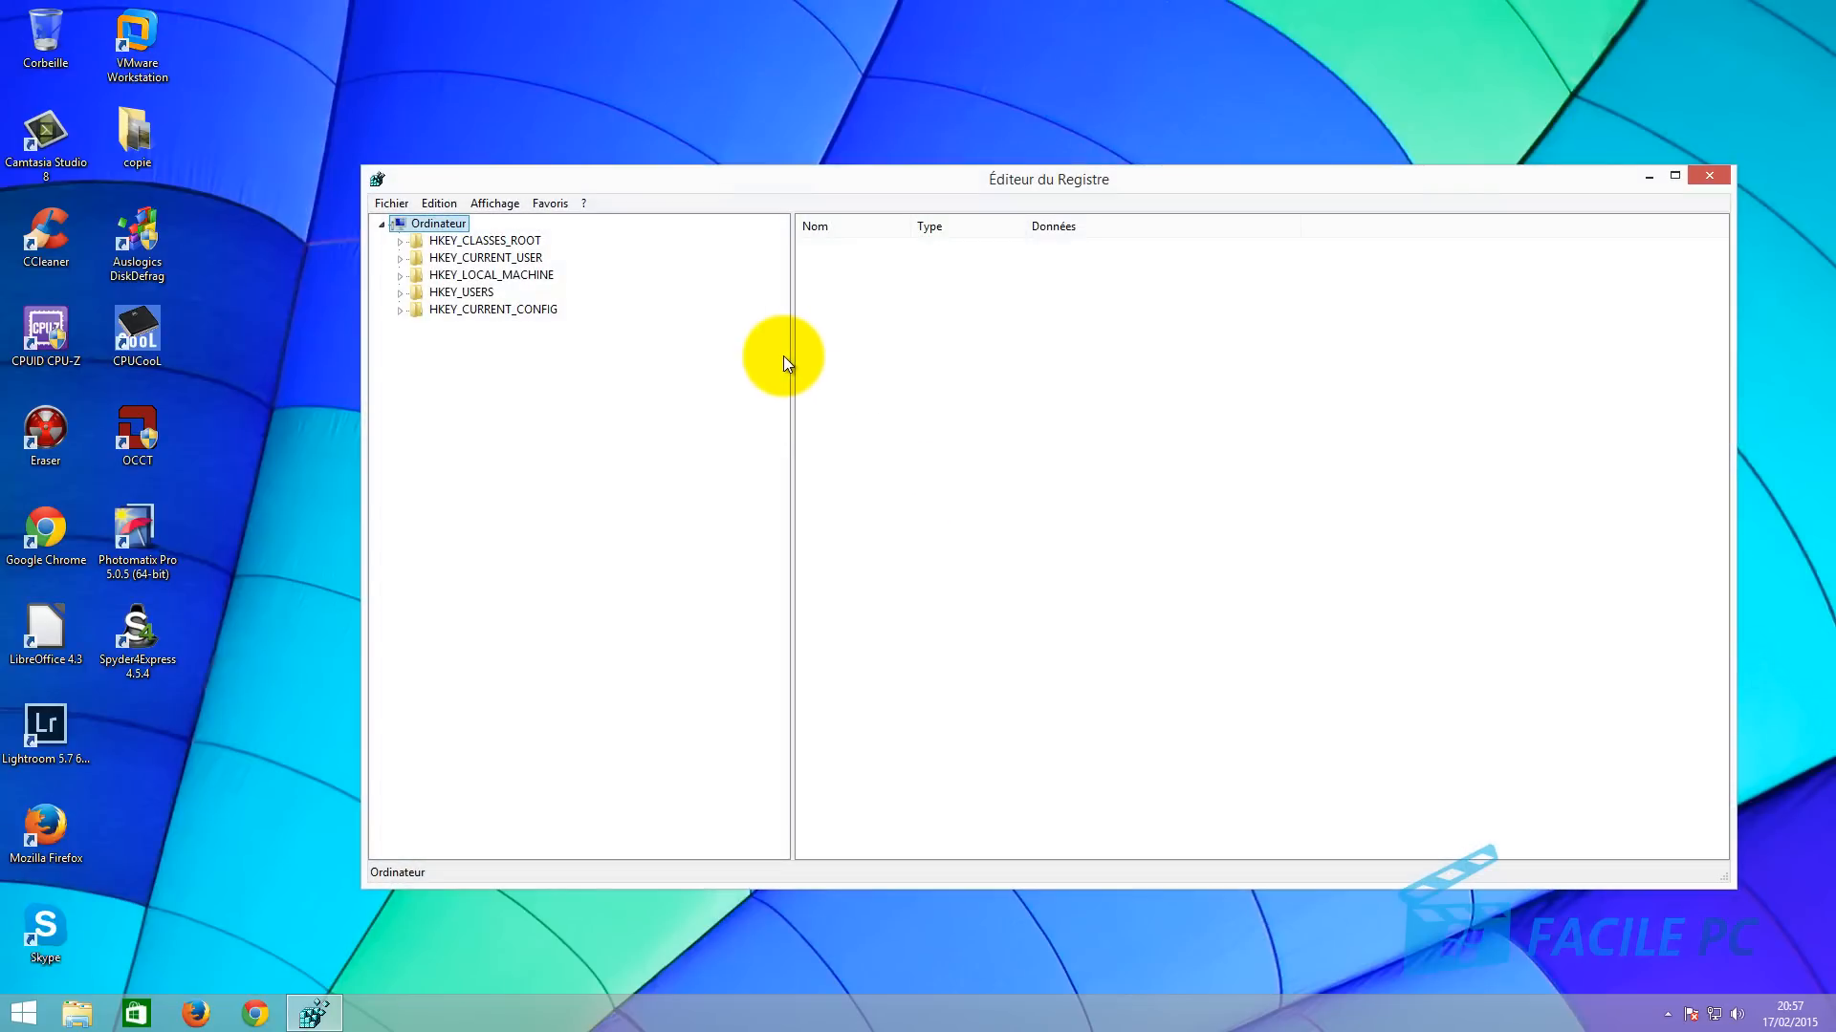
pyautogui.doubleClick(893, 175)
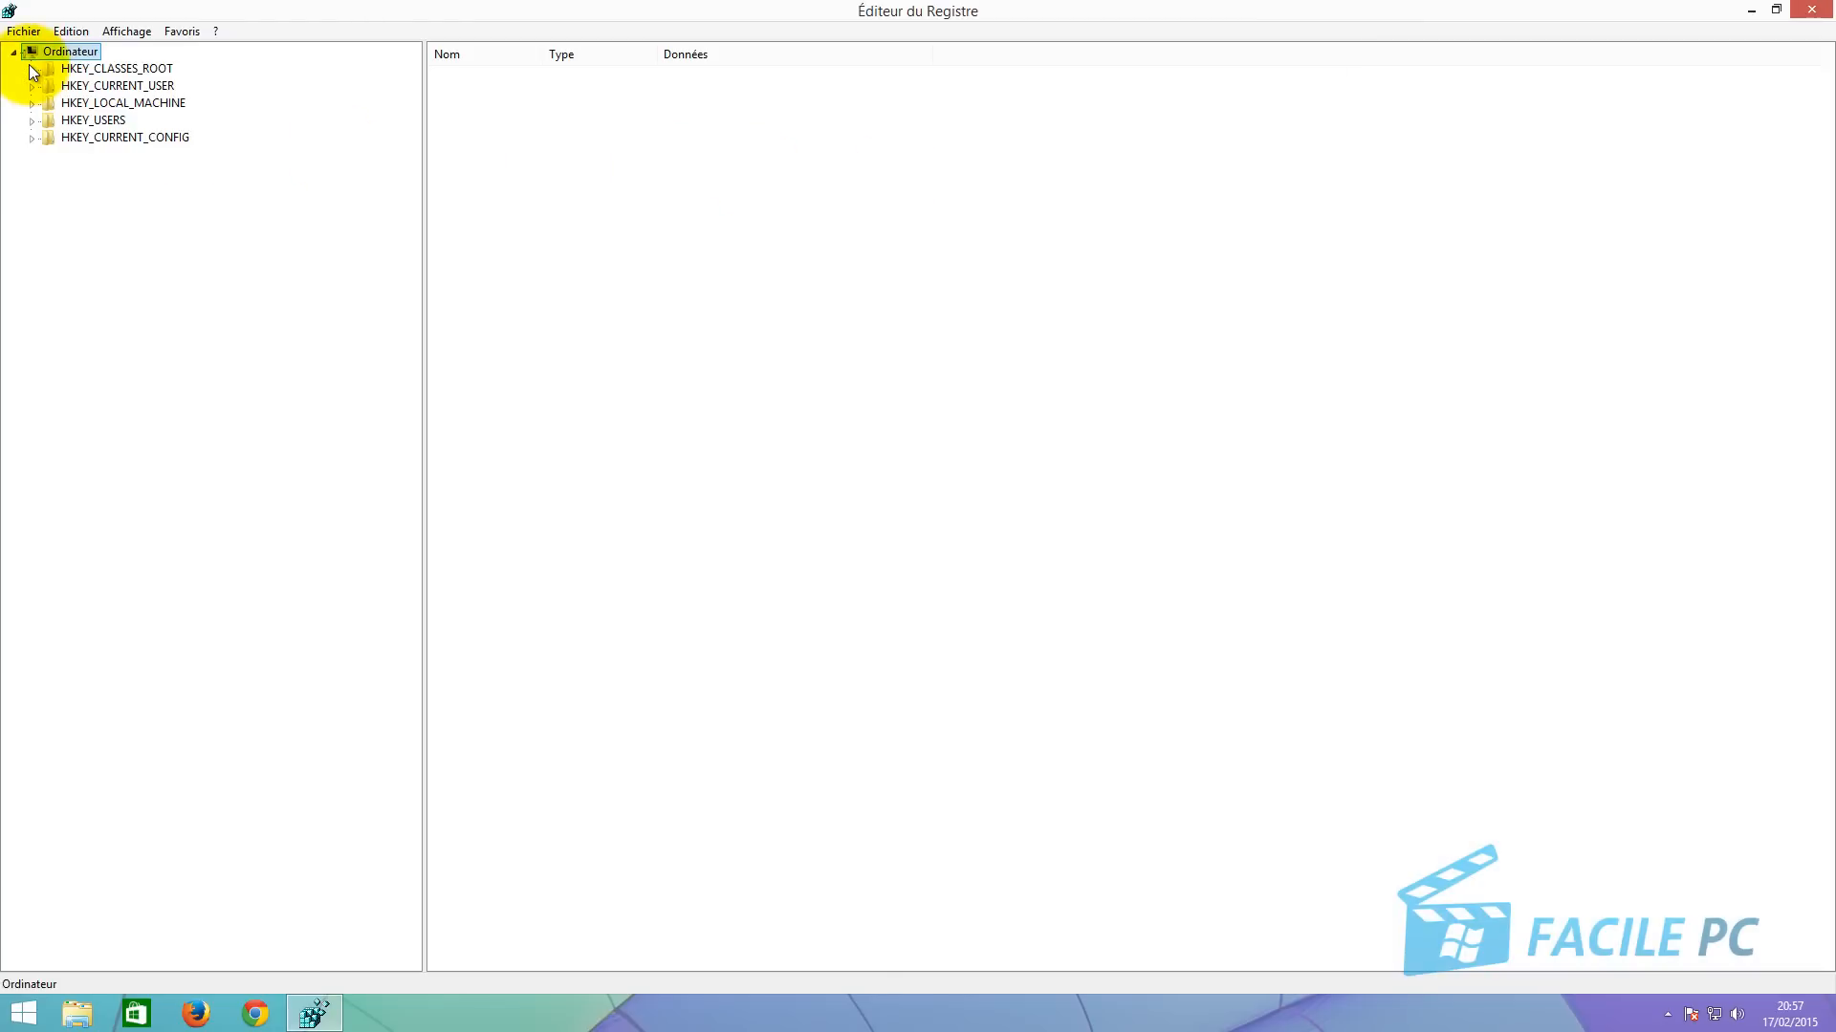
# Export the entire registry to a .reg file named 170215 in the Documents folder
pyautogui.click(29, 33)
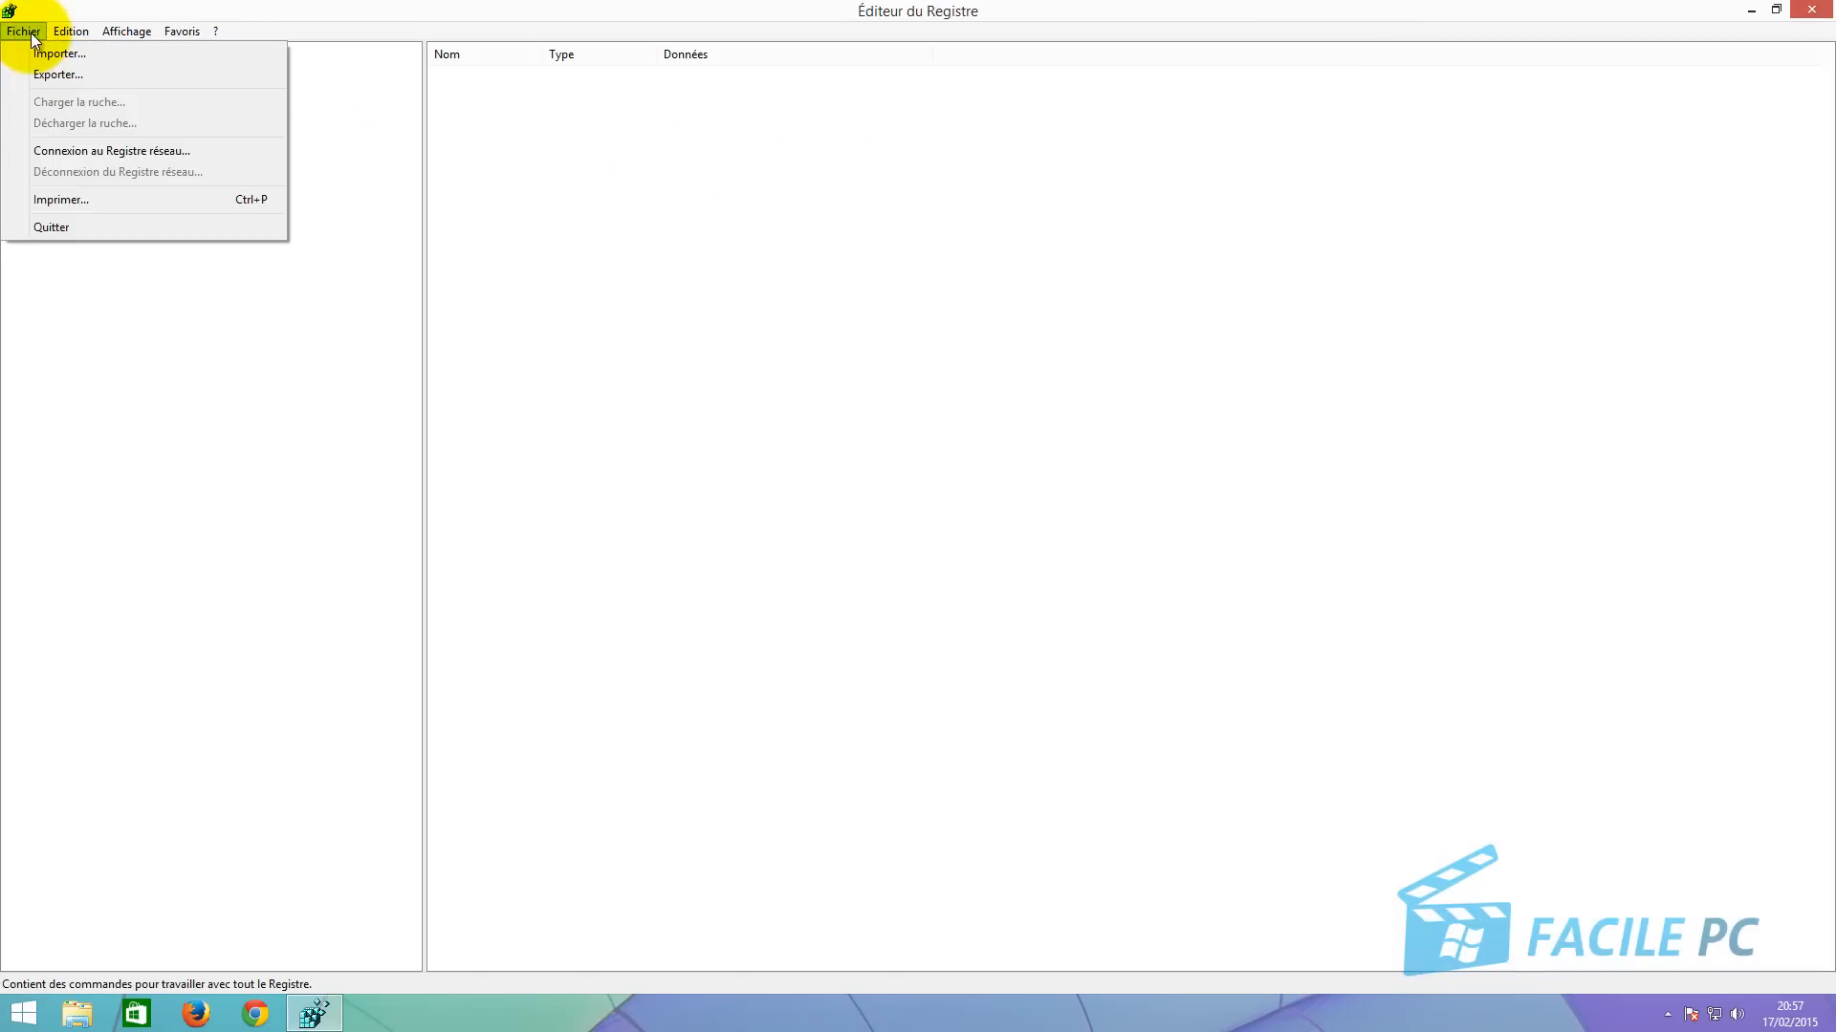
pyautogui.click(36, 74)
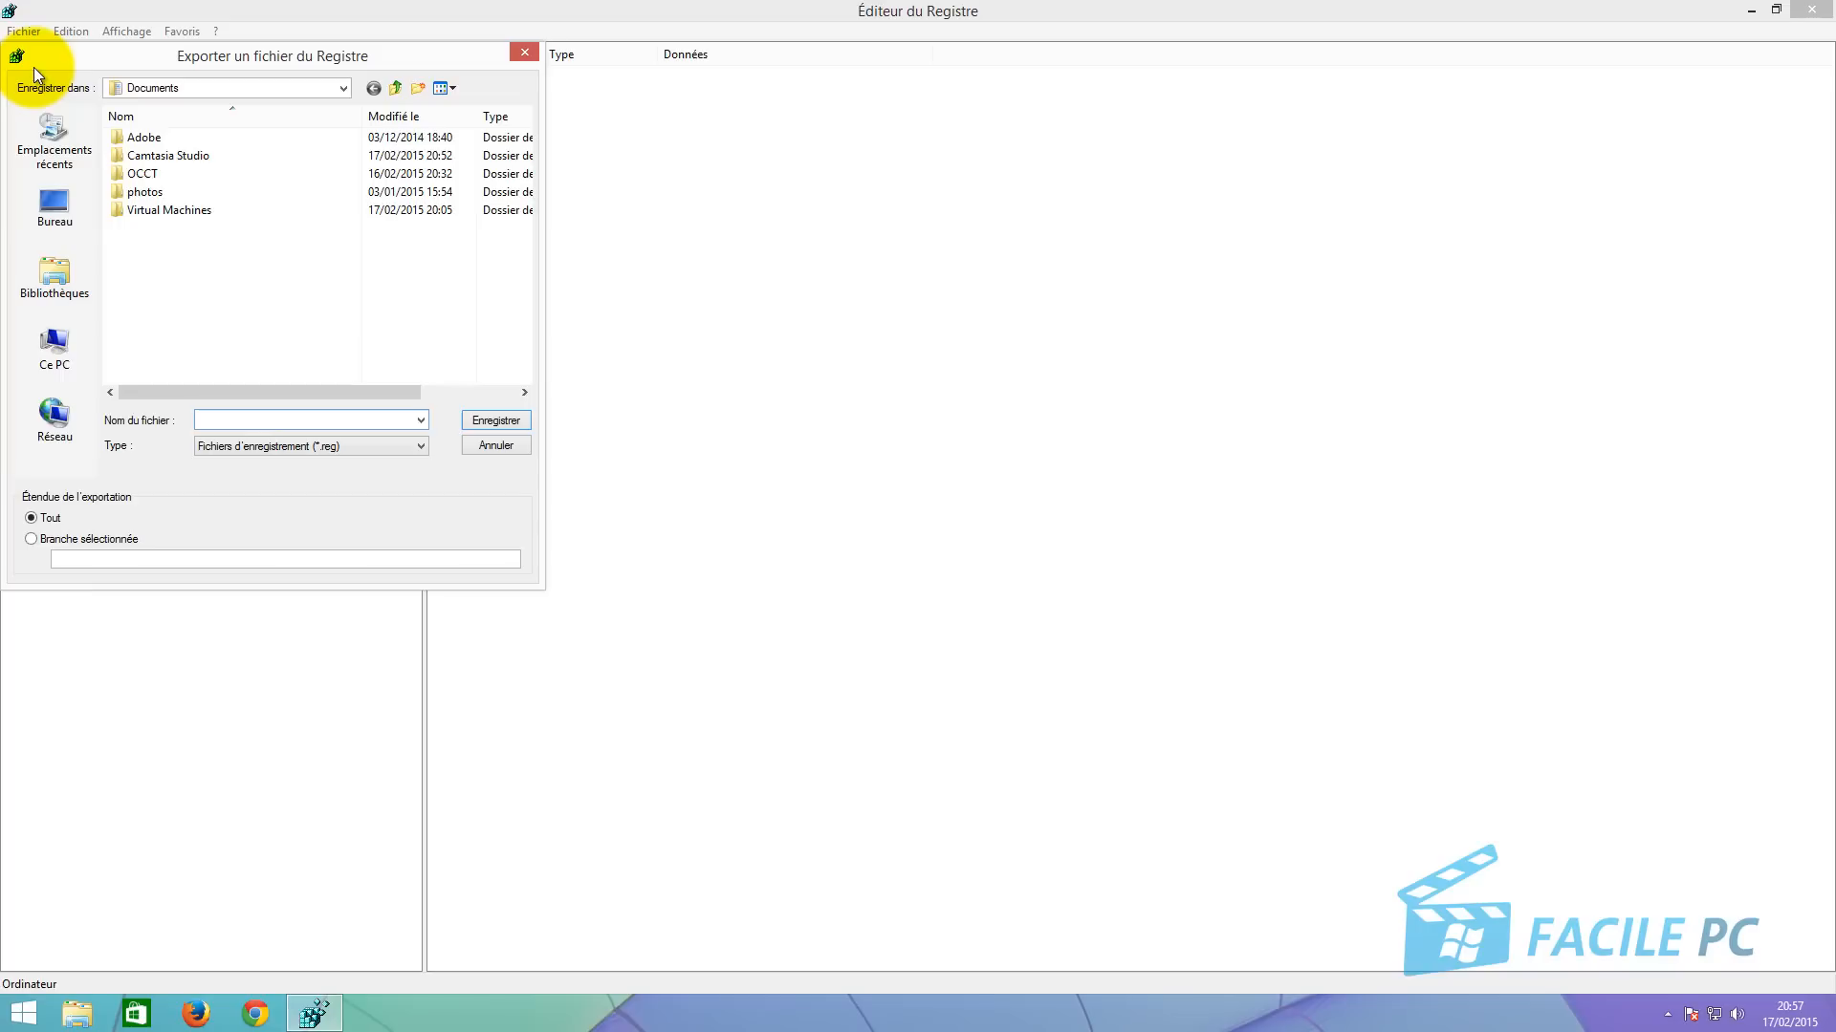
pyautogui.click(230, 417)
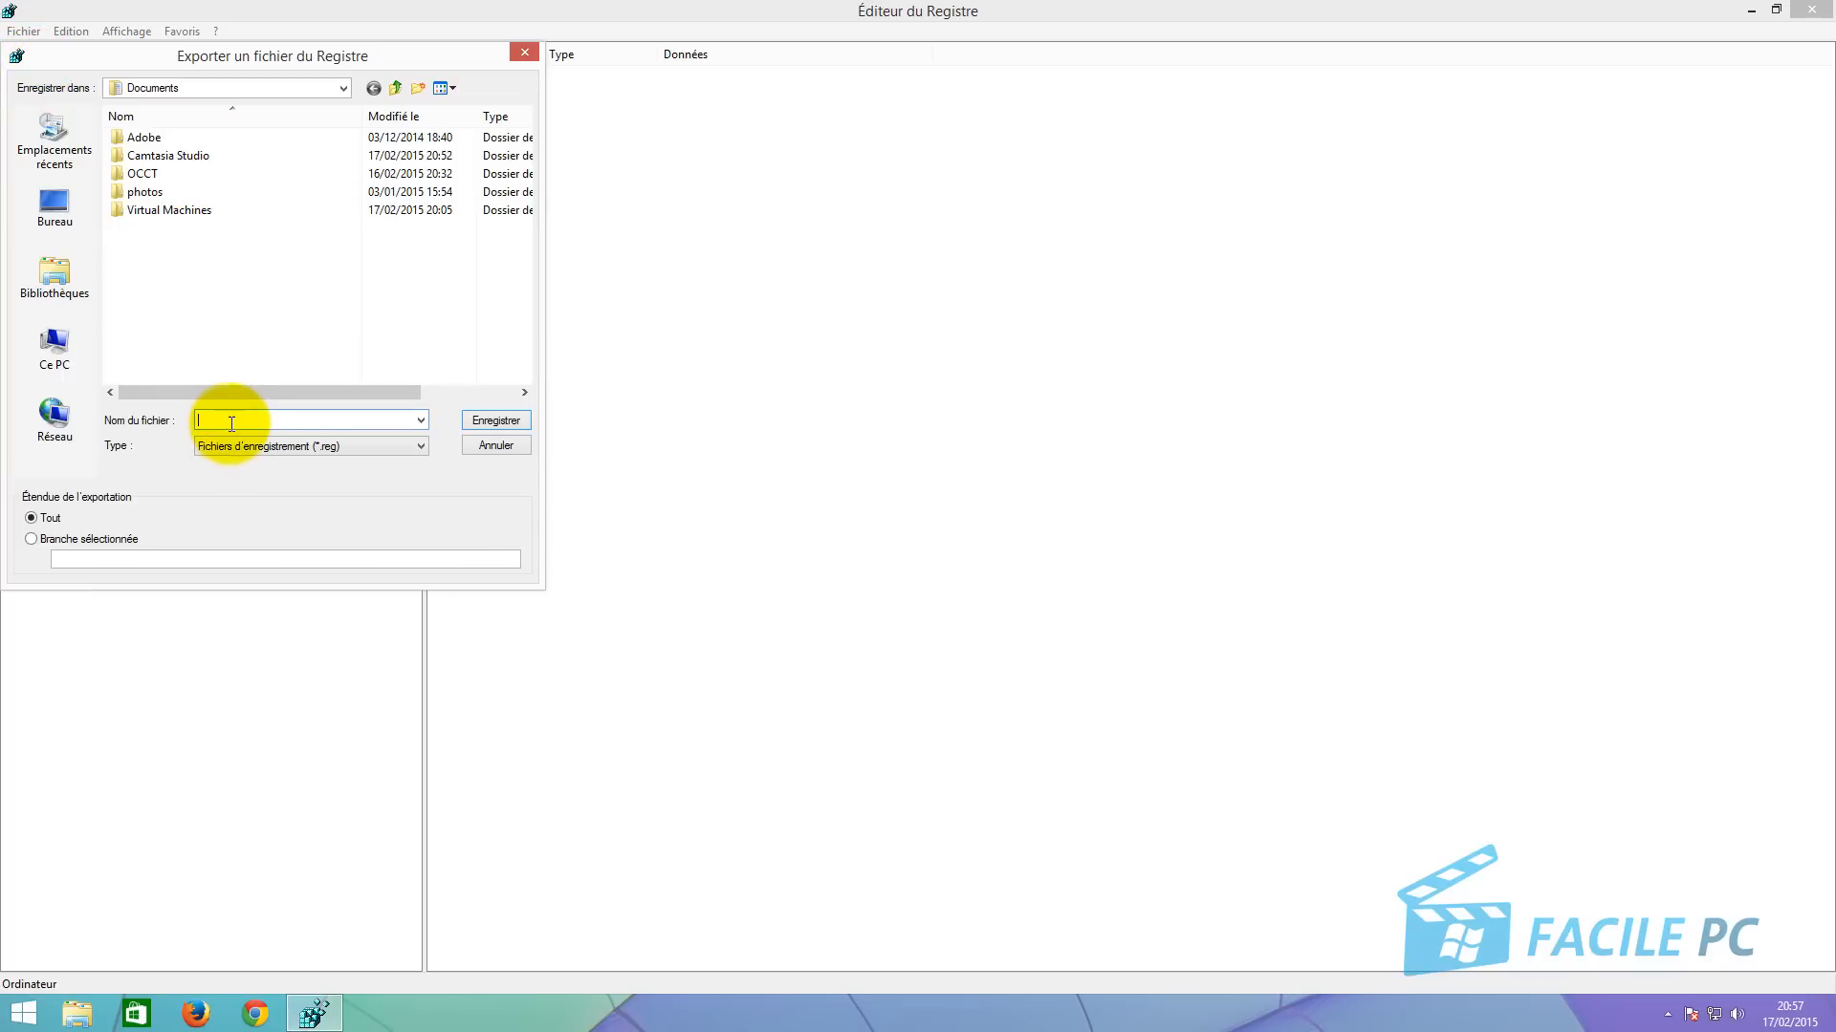
pyautogui.write('170215')
pyautogui.press('Return')
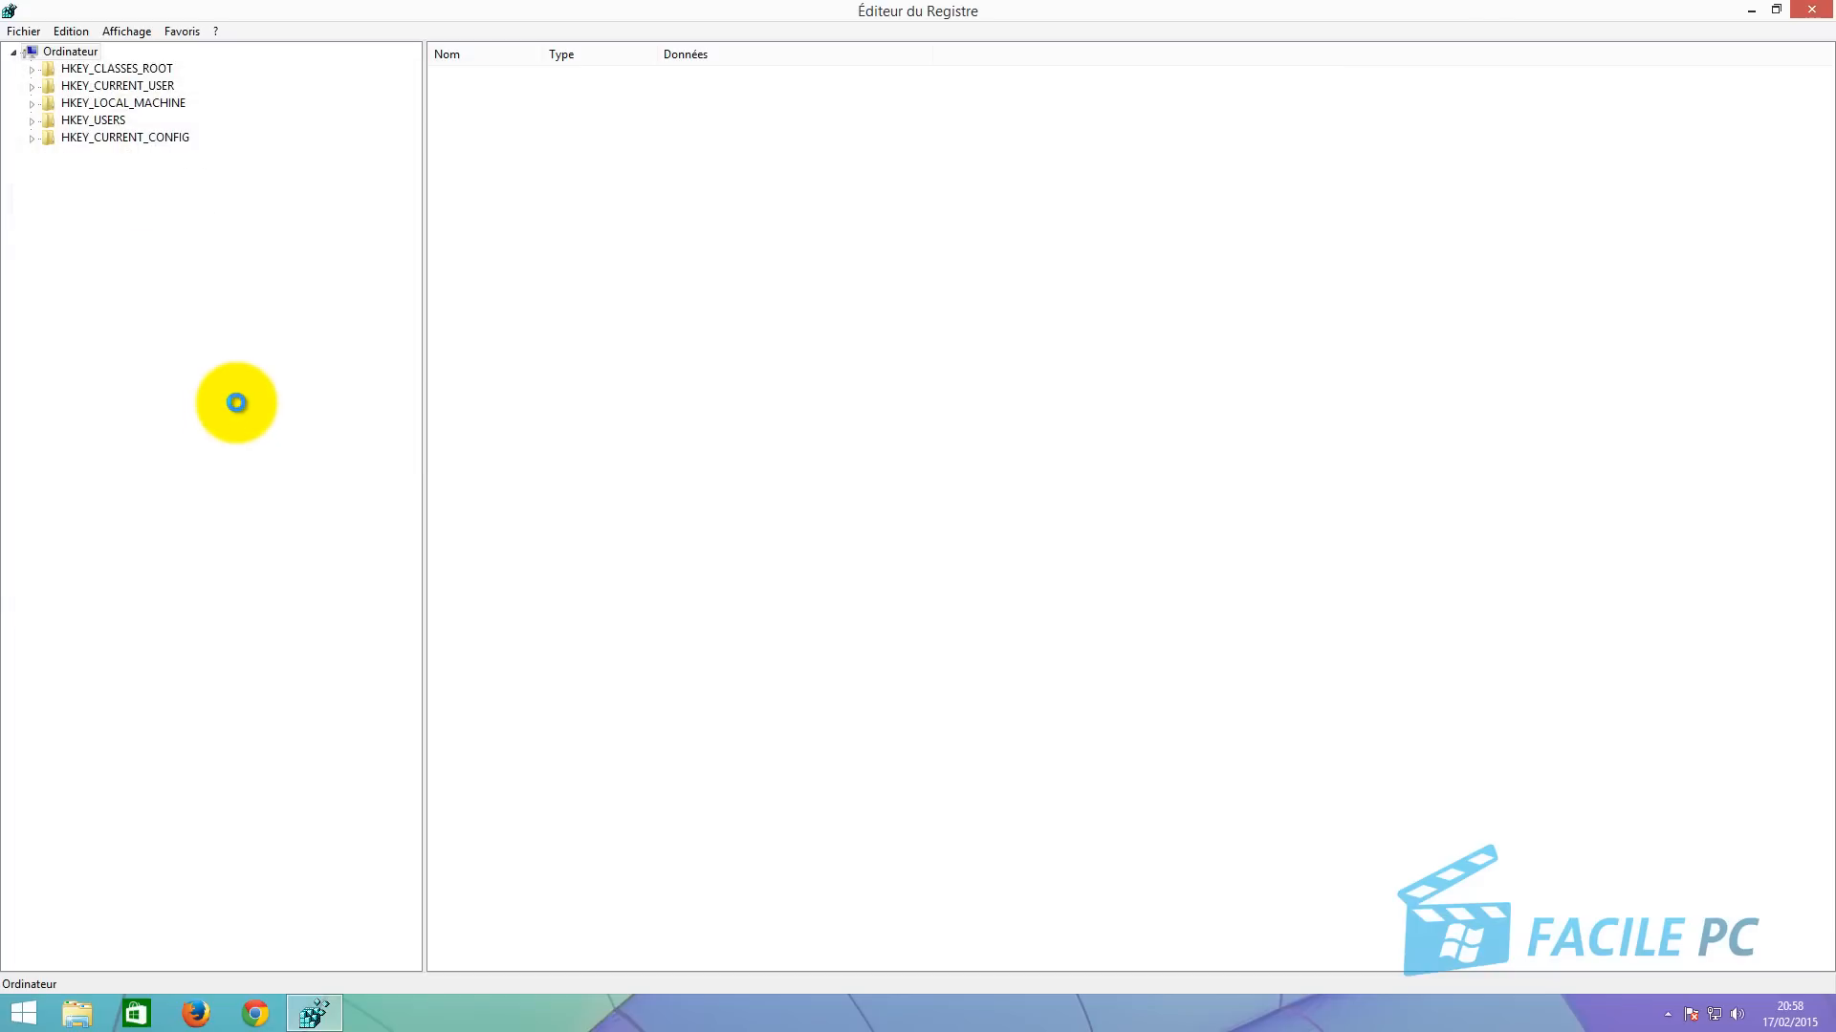
pyautogui.click(236, 402)
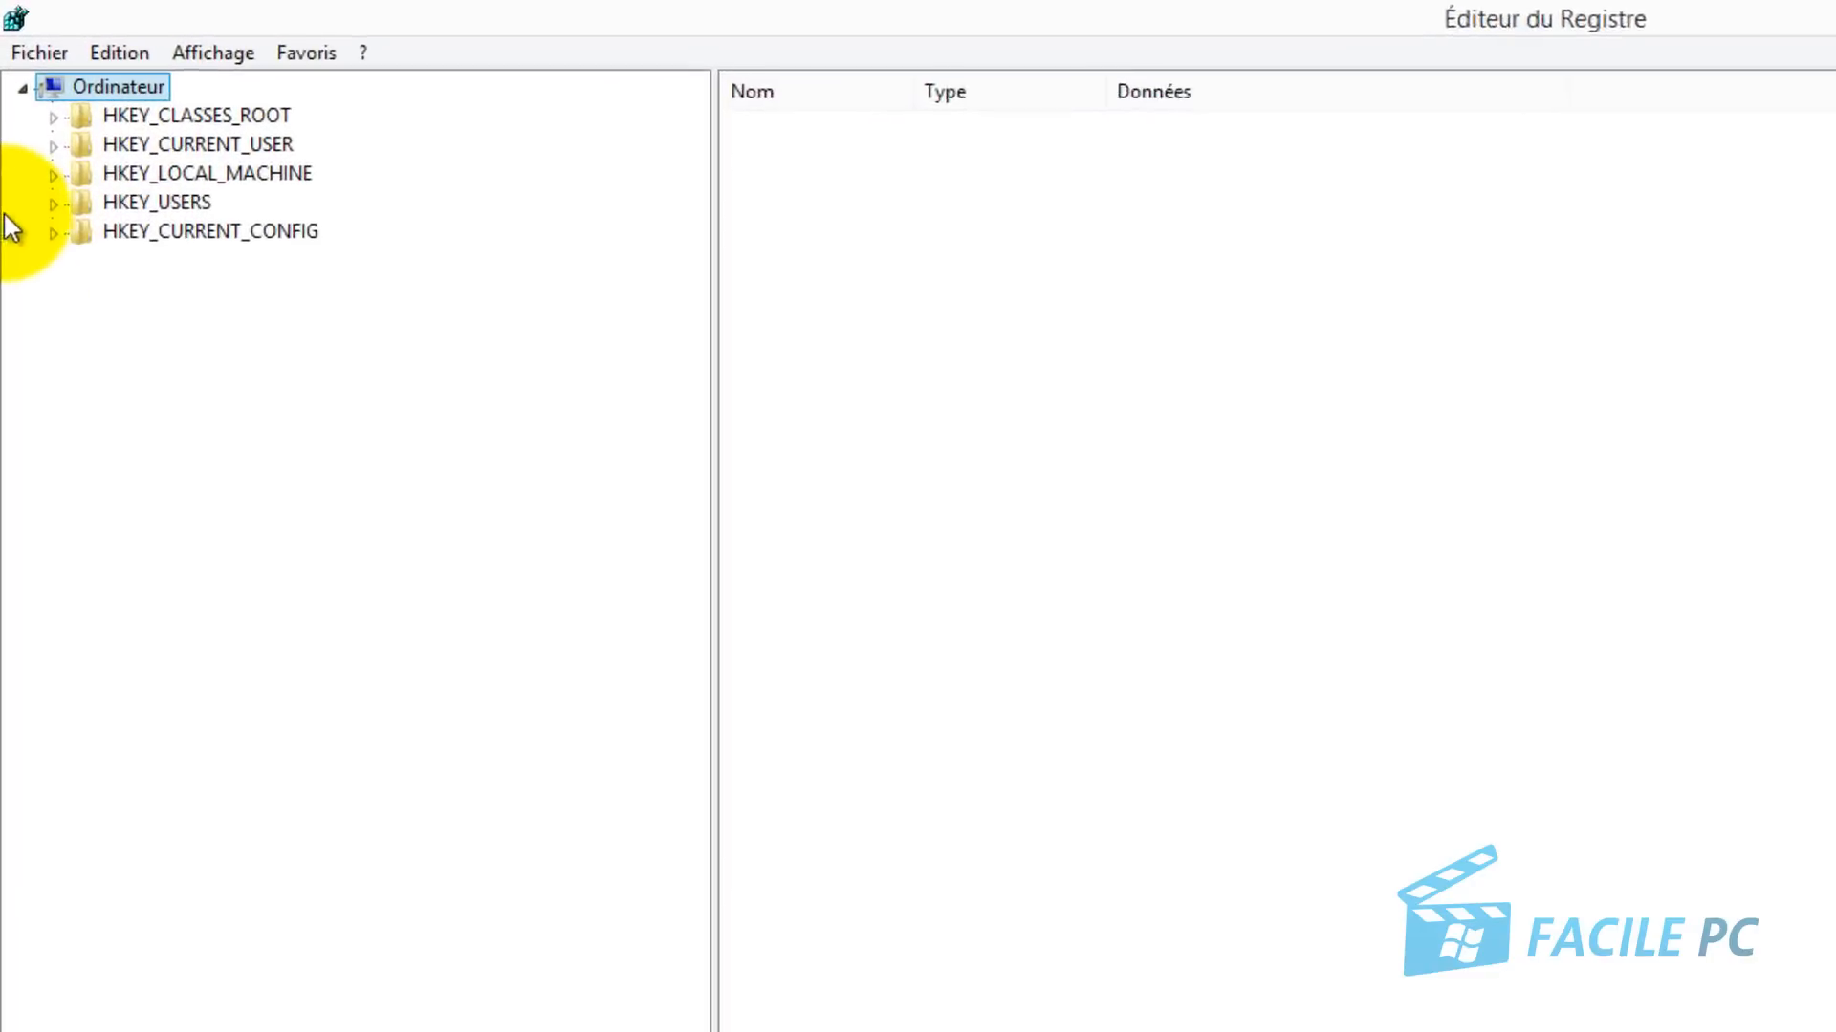
# Expand the key tree down to HKEY_LOCAL_MACHINE\SYSTEM\CurrentControlSet\Services
pyautogui.click(52, 181)
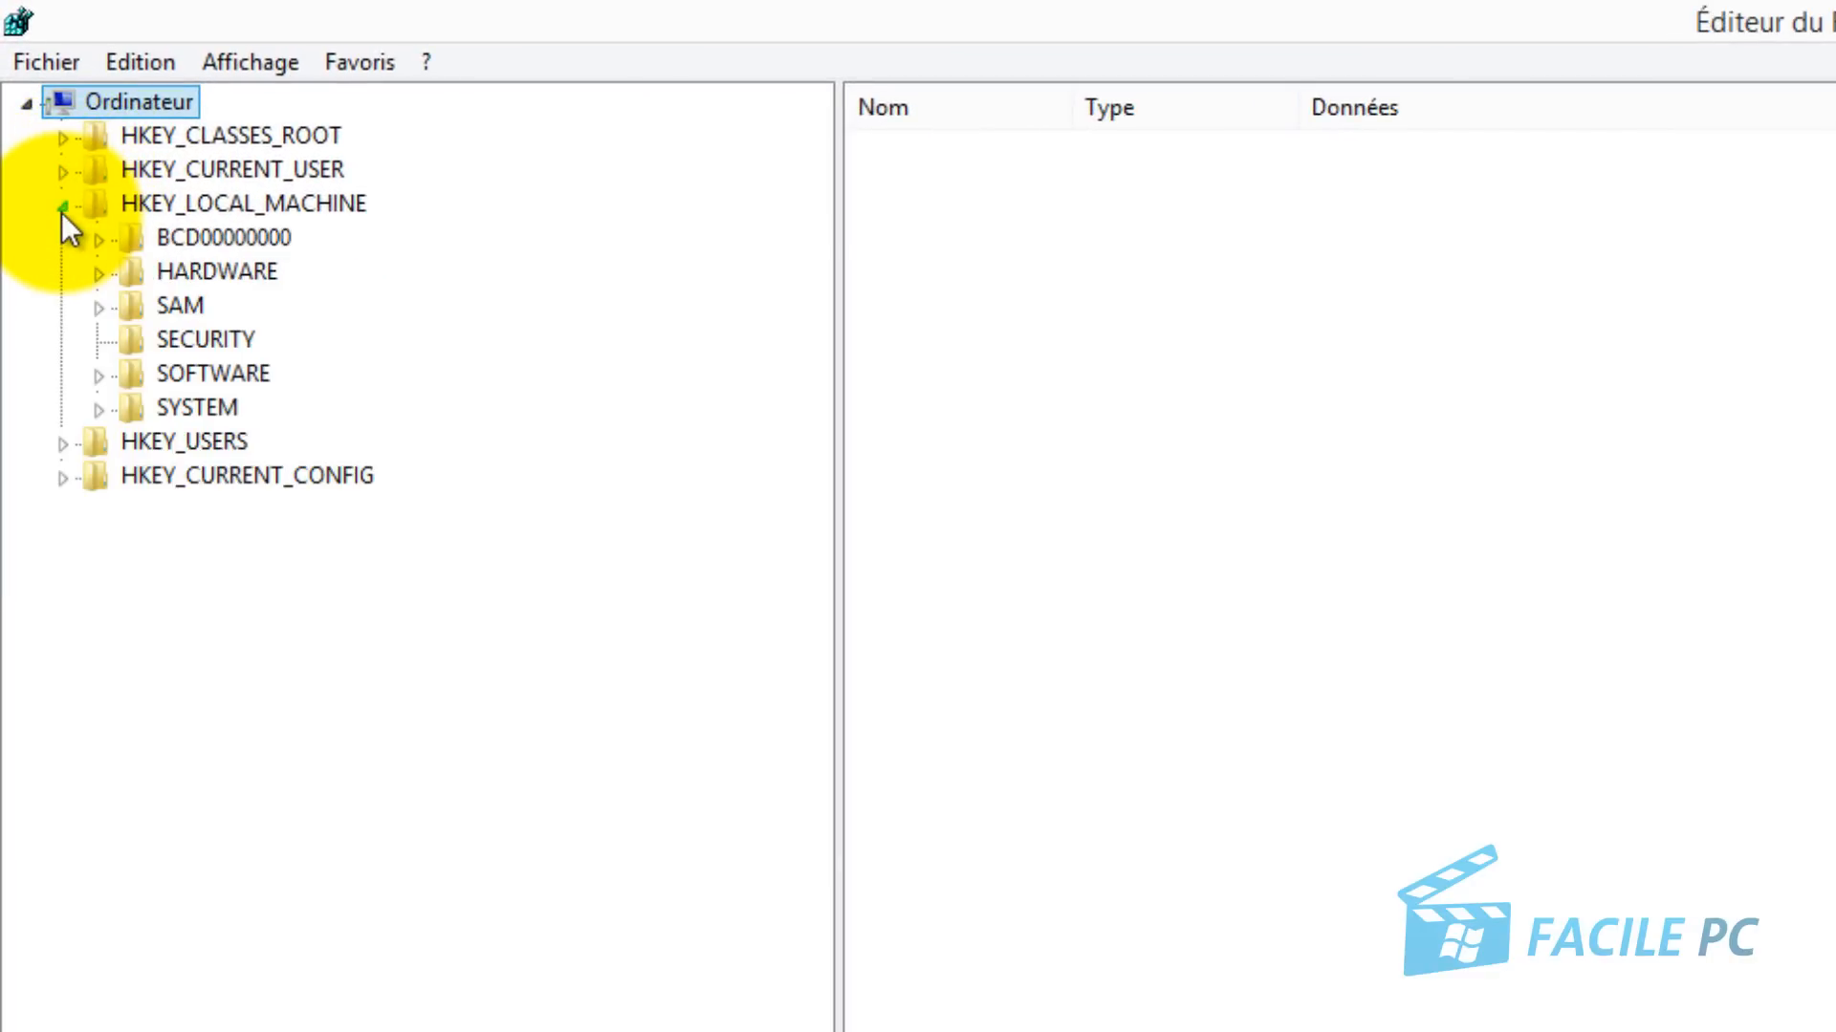
pyautogui.click(99, 410)
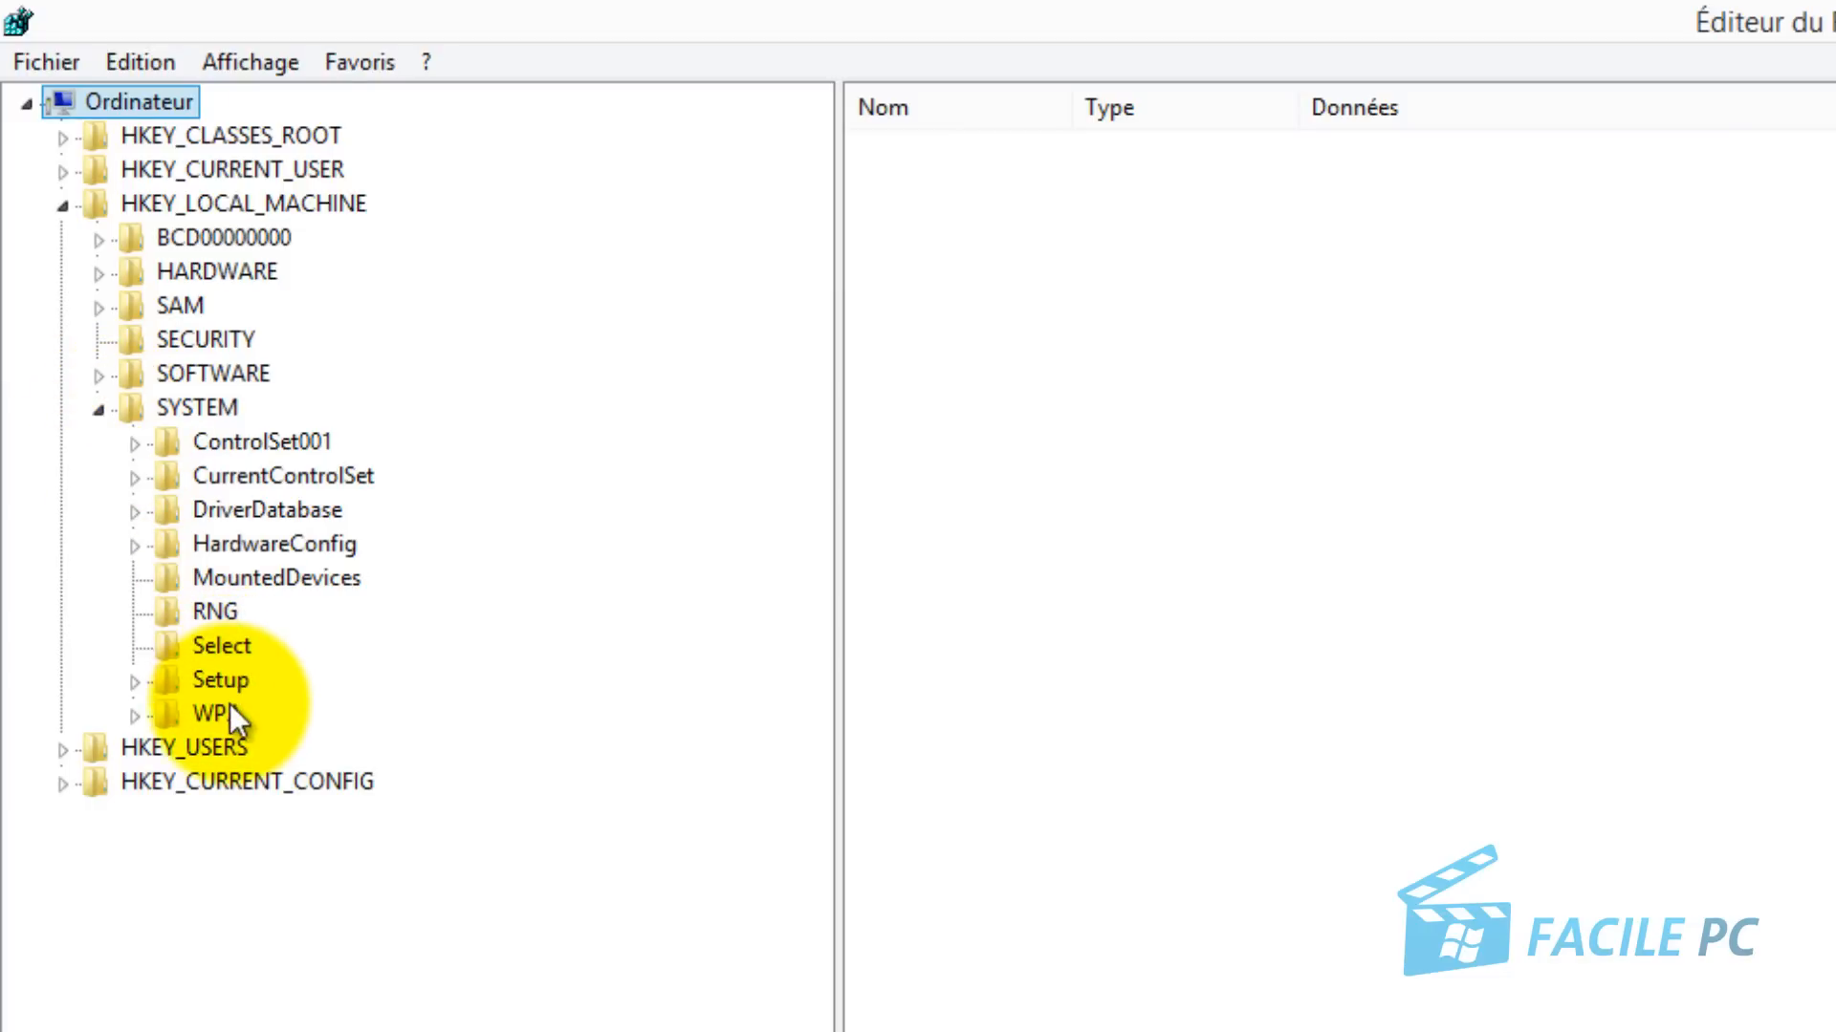
pyautogui.click(132, 476)
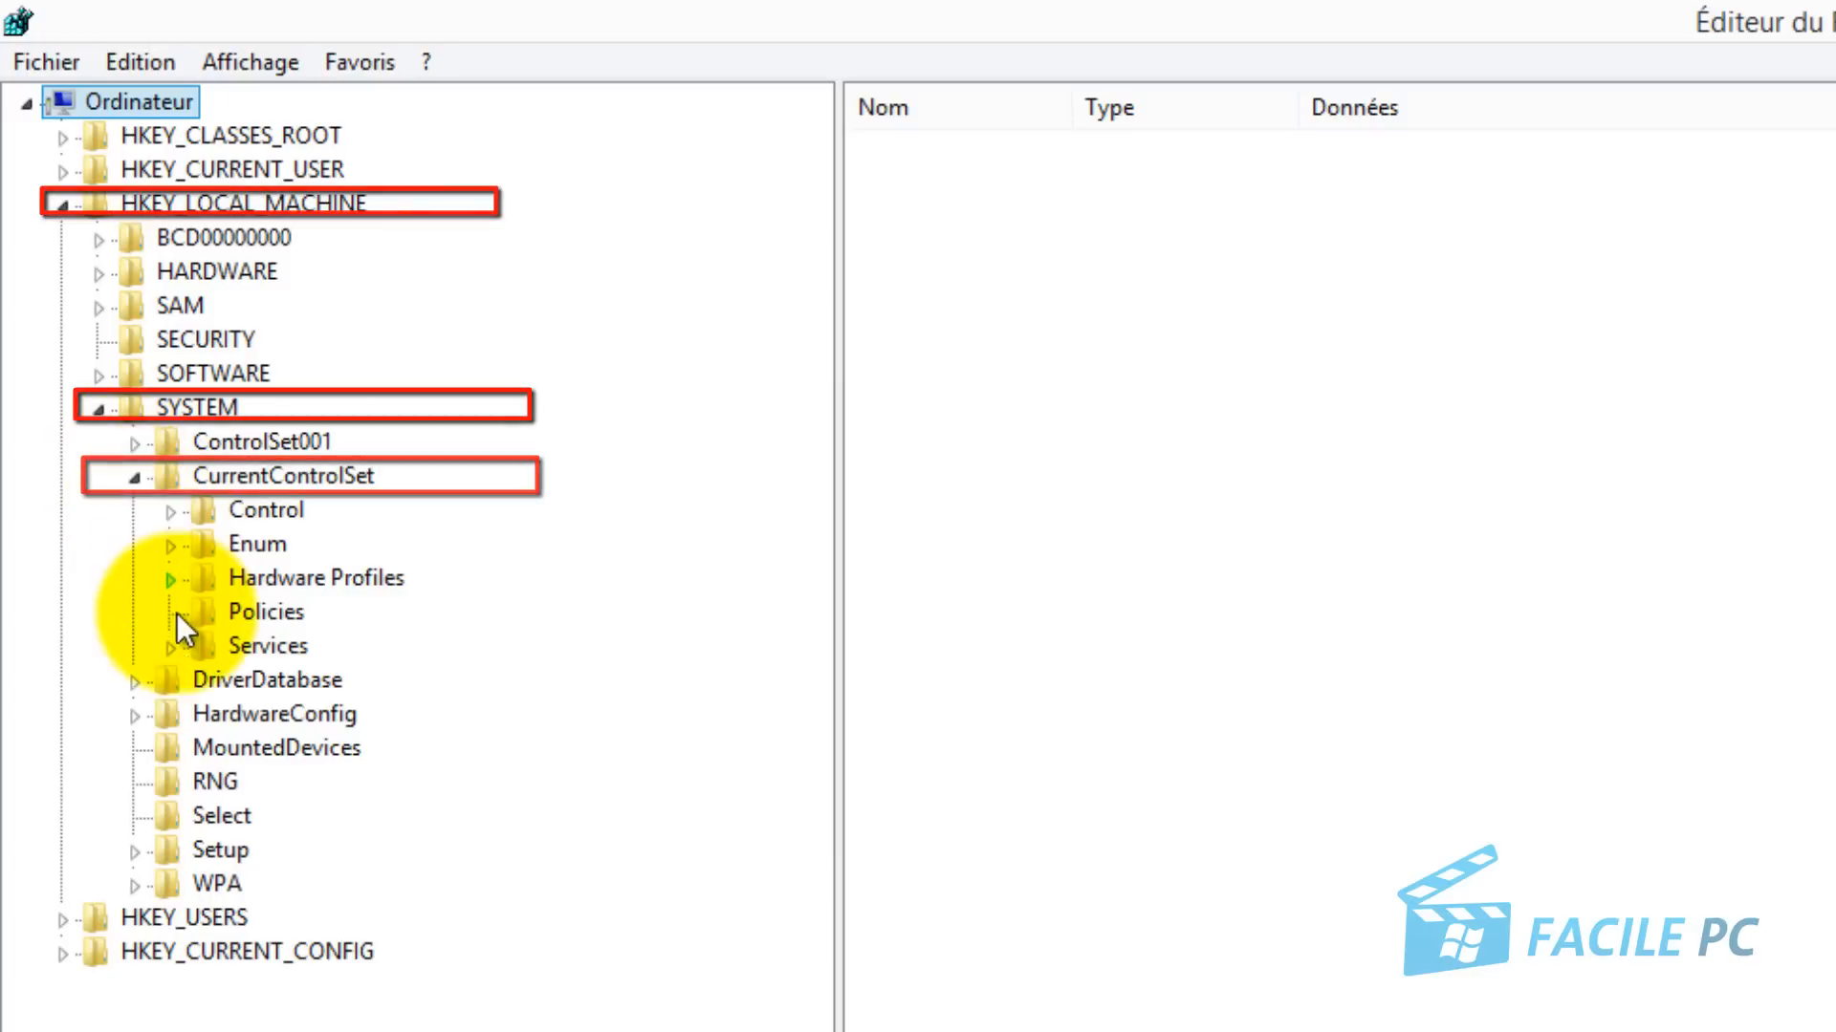
pyautogui.click(174, 646)
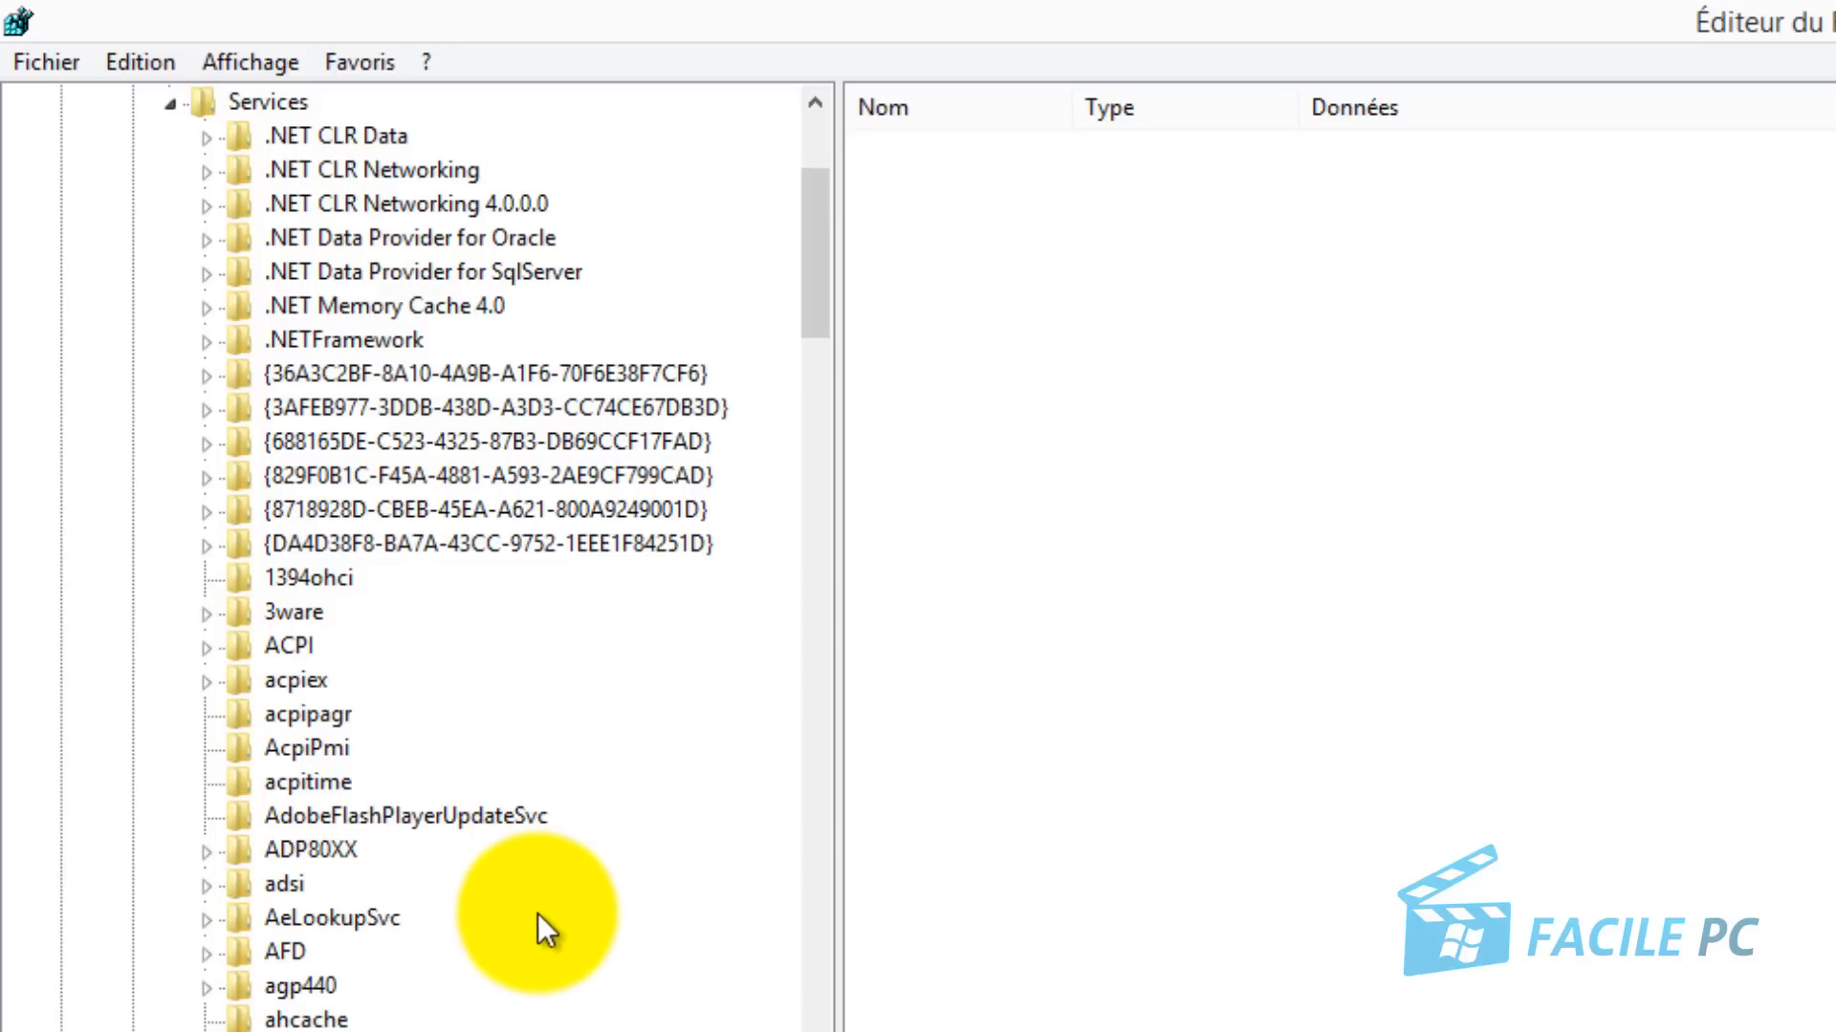
# Find the storahci key under Services and display its values
pyautogui.scroll(-19, 538, 914)
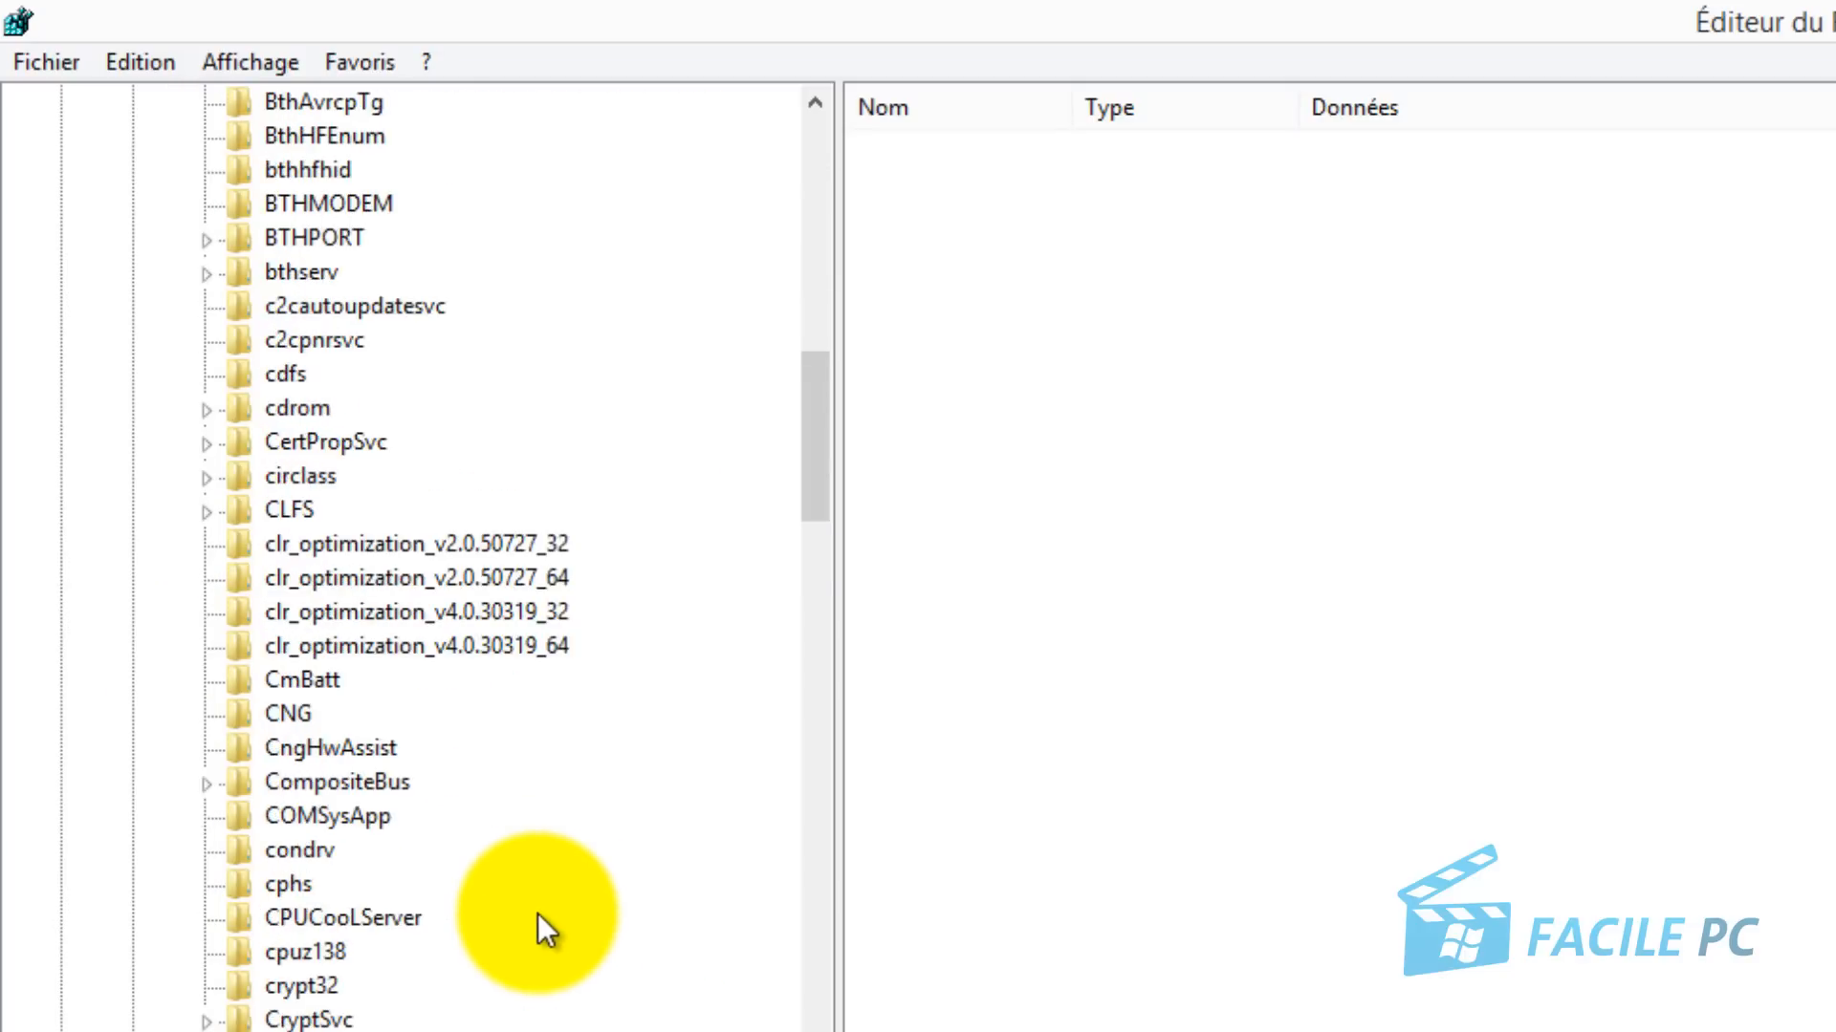
pyautogui.scroll(-20, 537, 914)
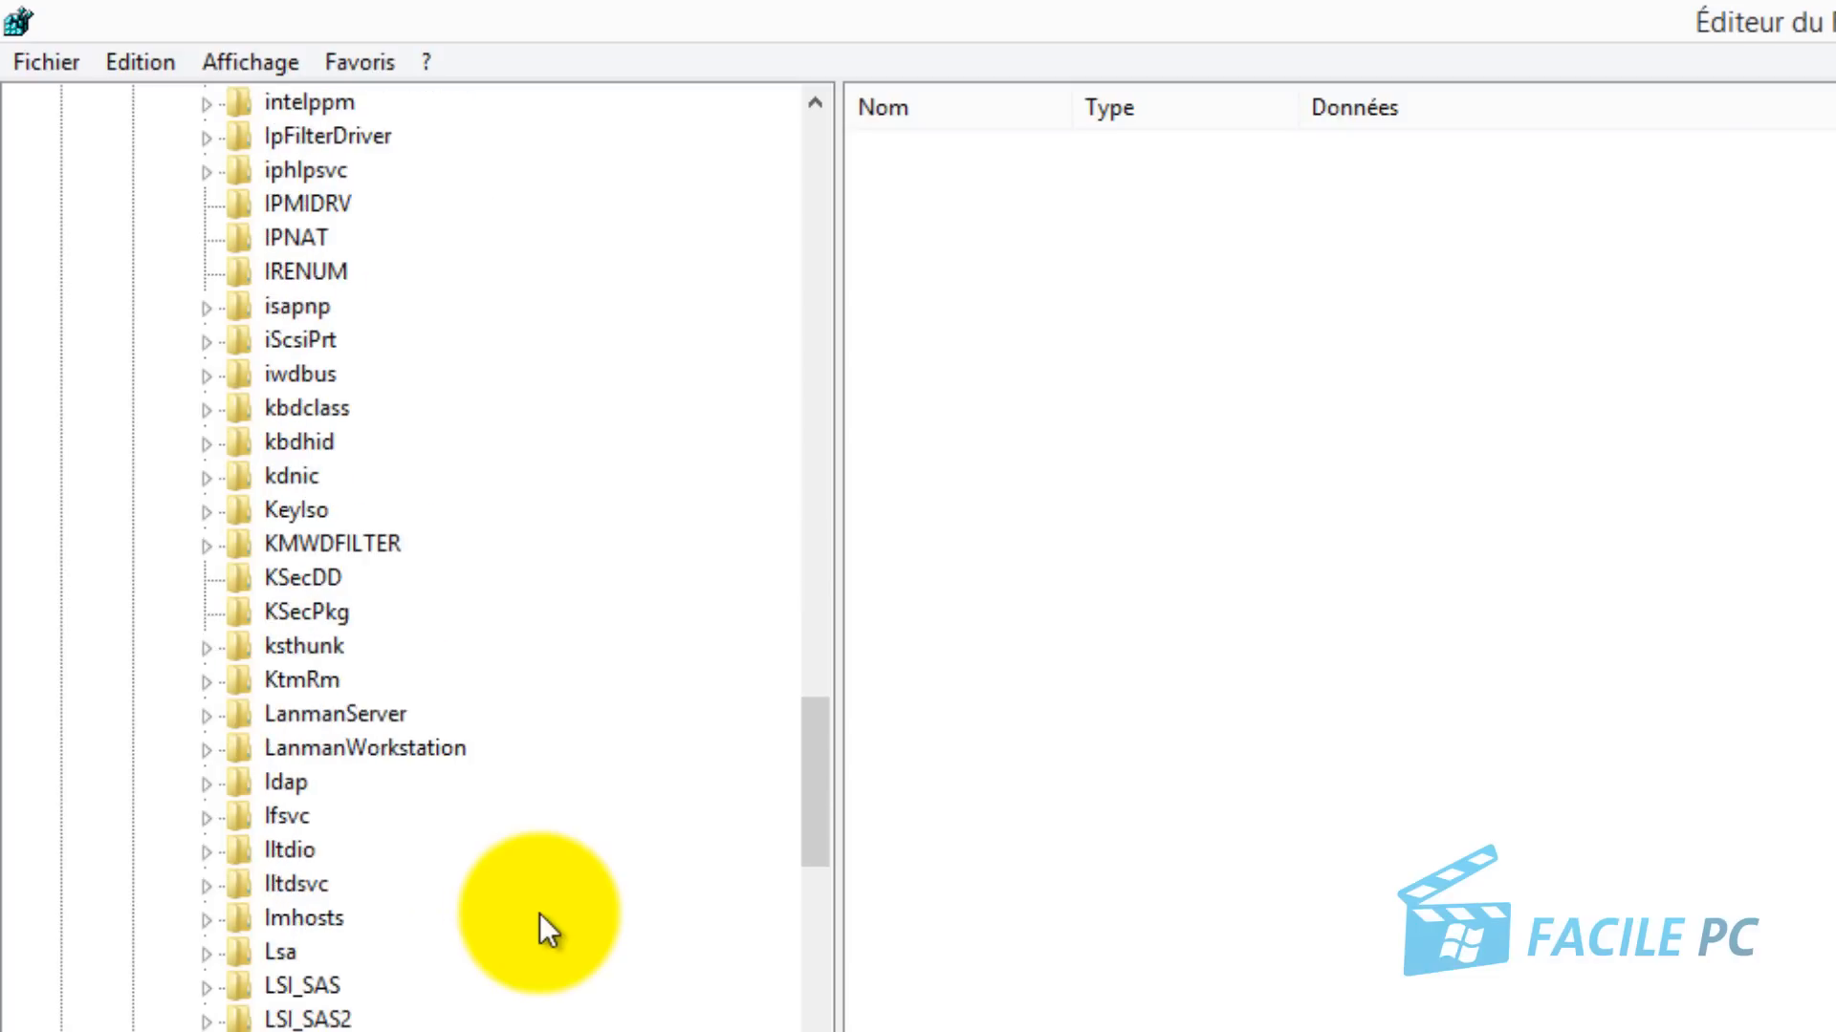
pyautogui.scroll(-20, 539, 914)
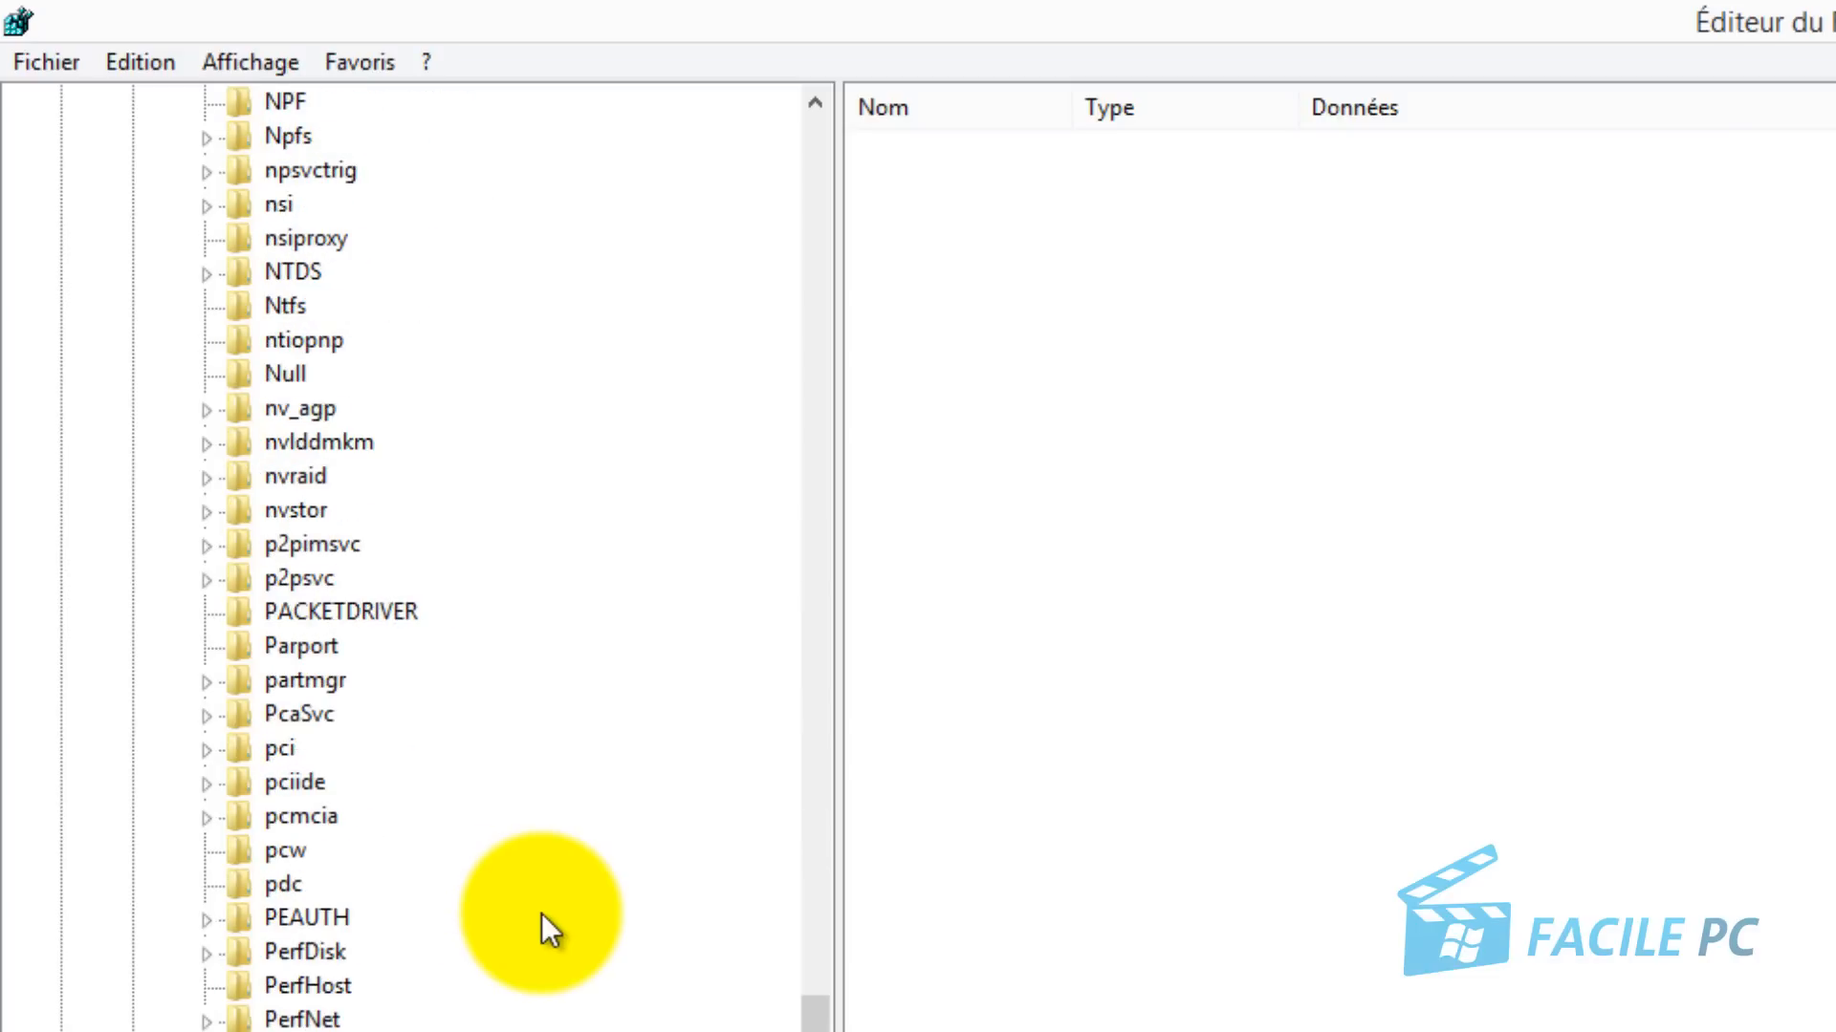
pyautogui.scroll(-16, 542, 914)
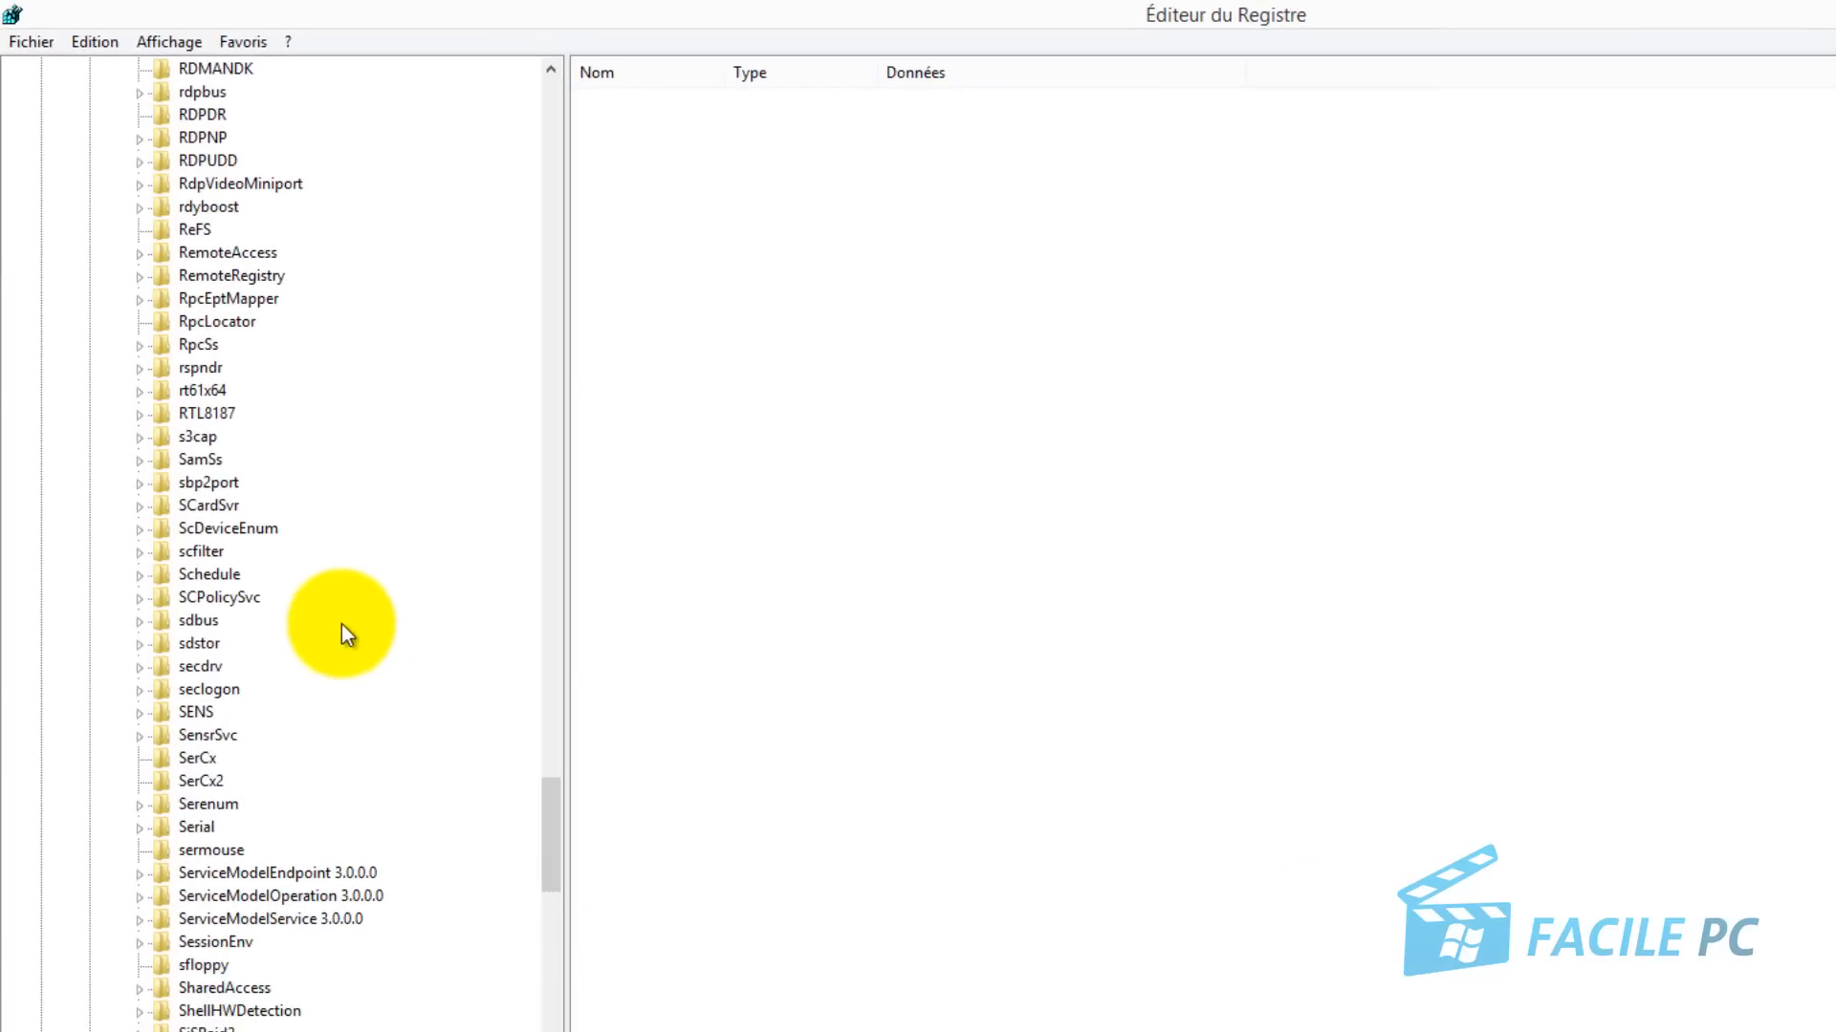
pyautogui.scroll(-4, 210, 956)
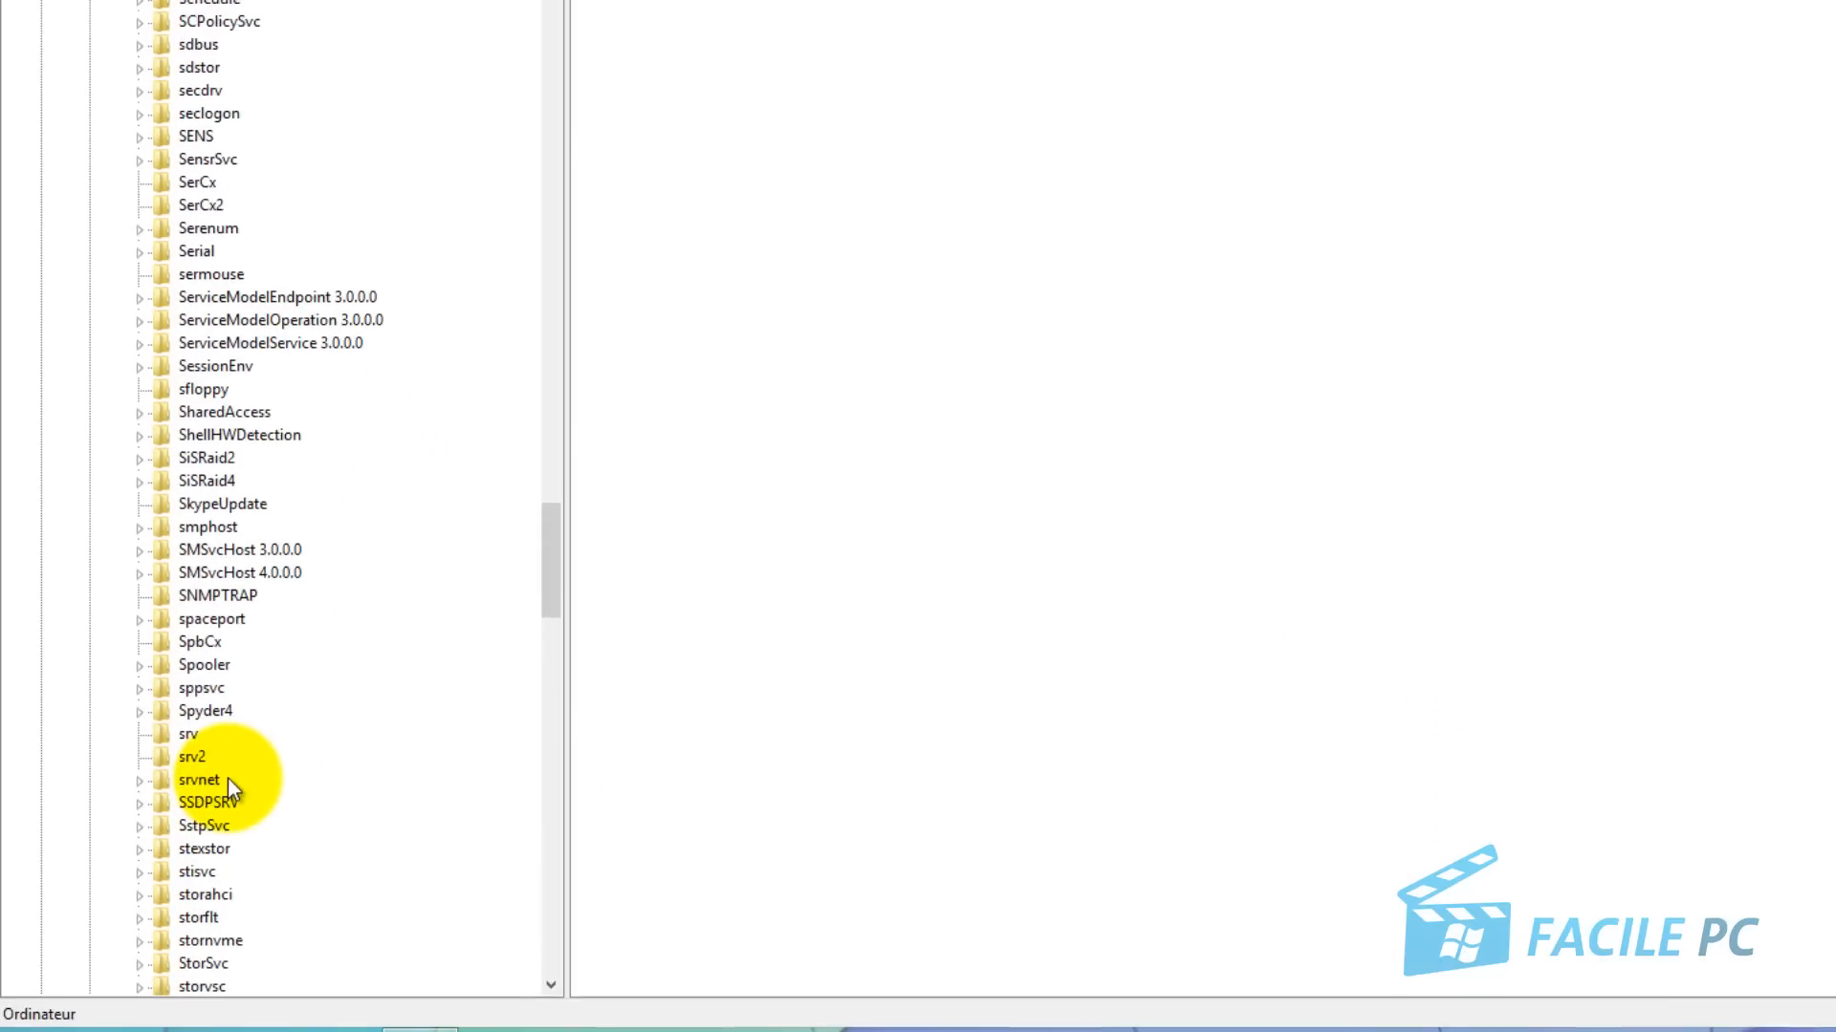
pyautogui.click(202, 847)
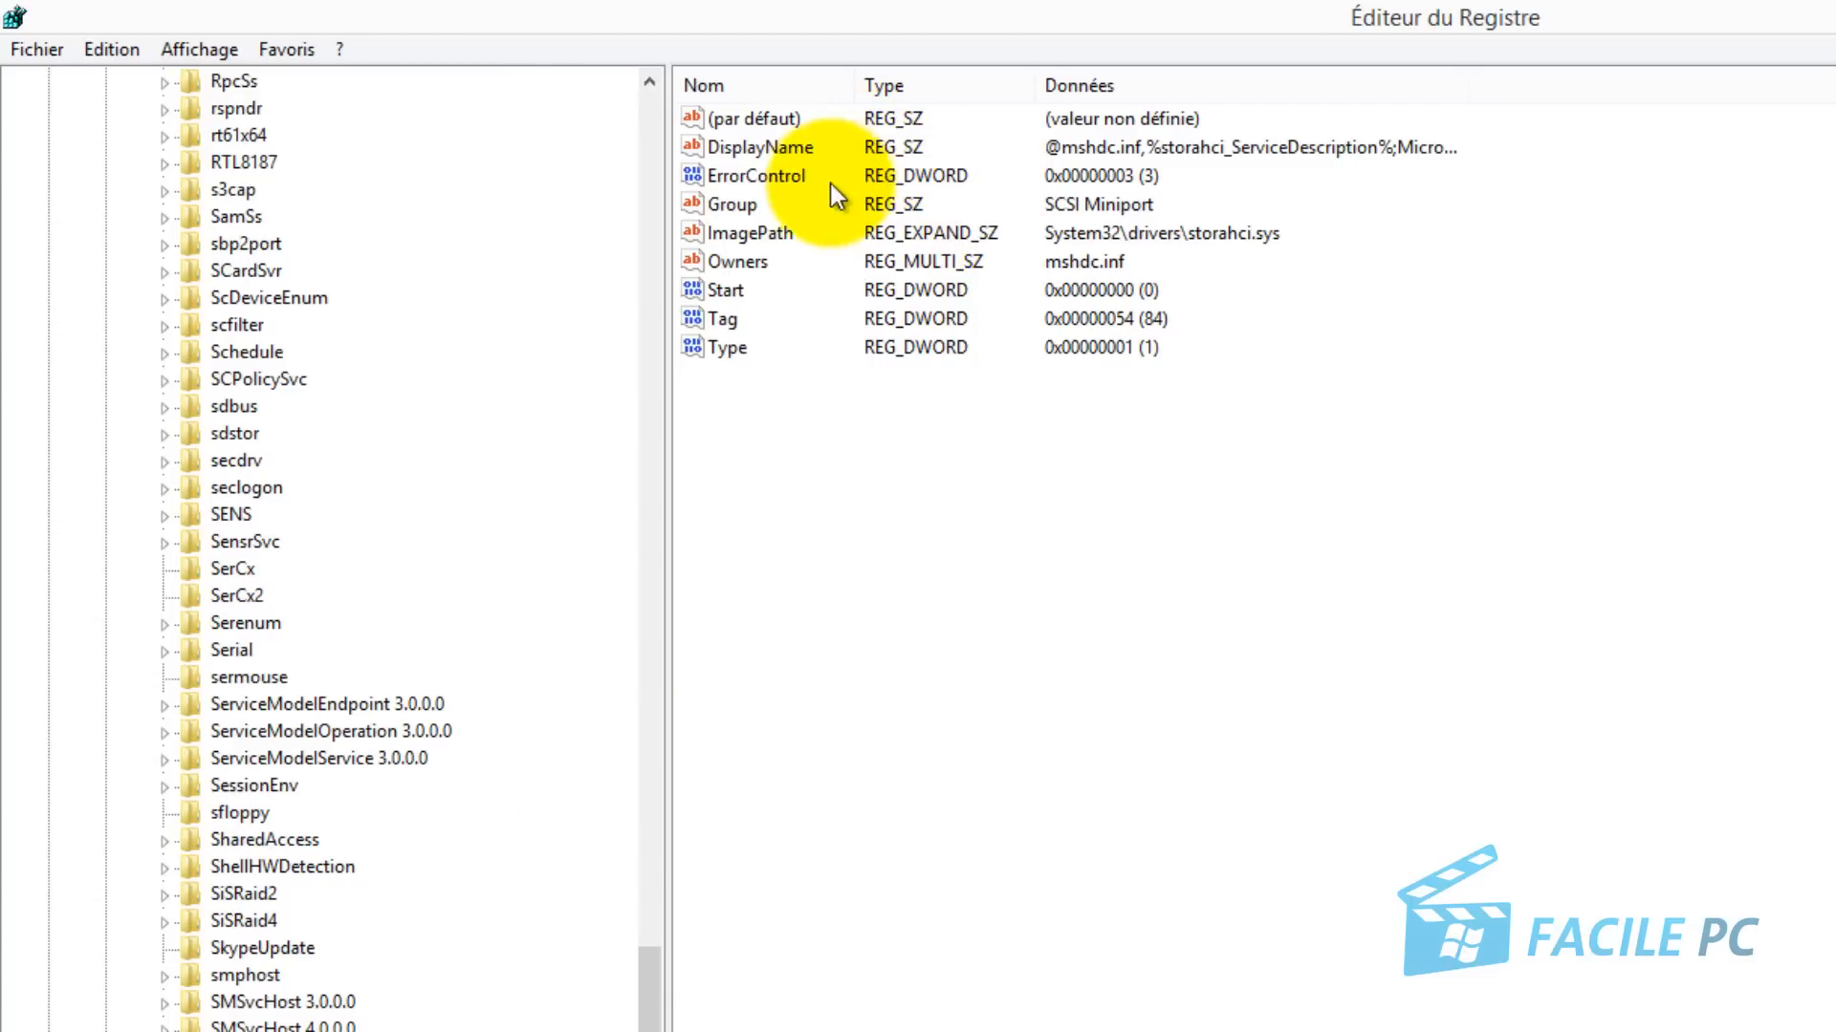
# Confirm the storahci Start value with hexadecimal data 0, and set its ErrorControl value to 0
pyautogui.doubleClick(719, 290)
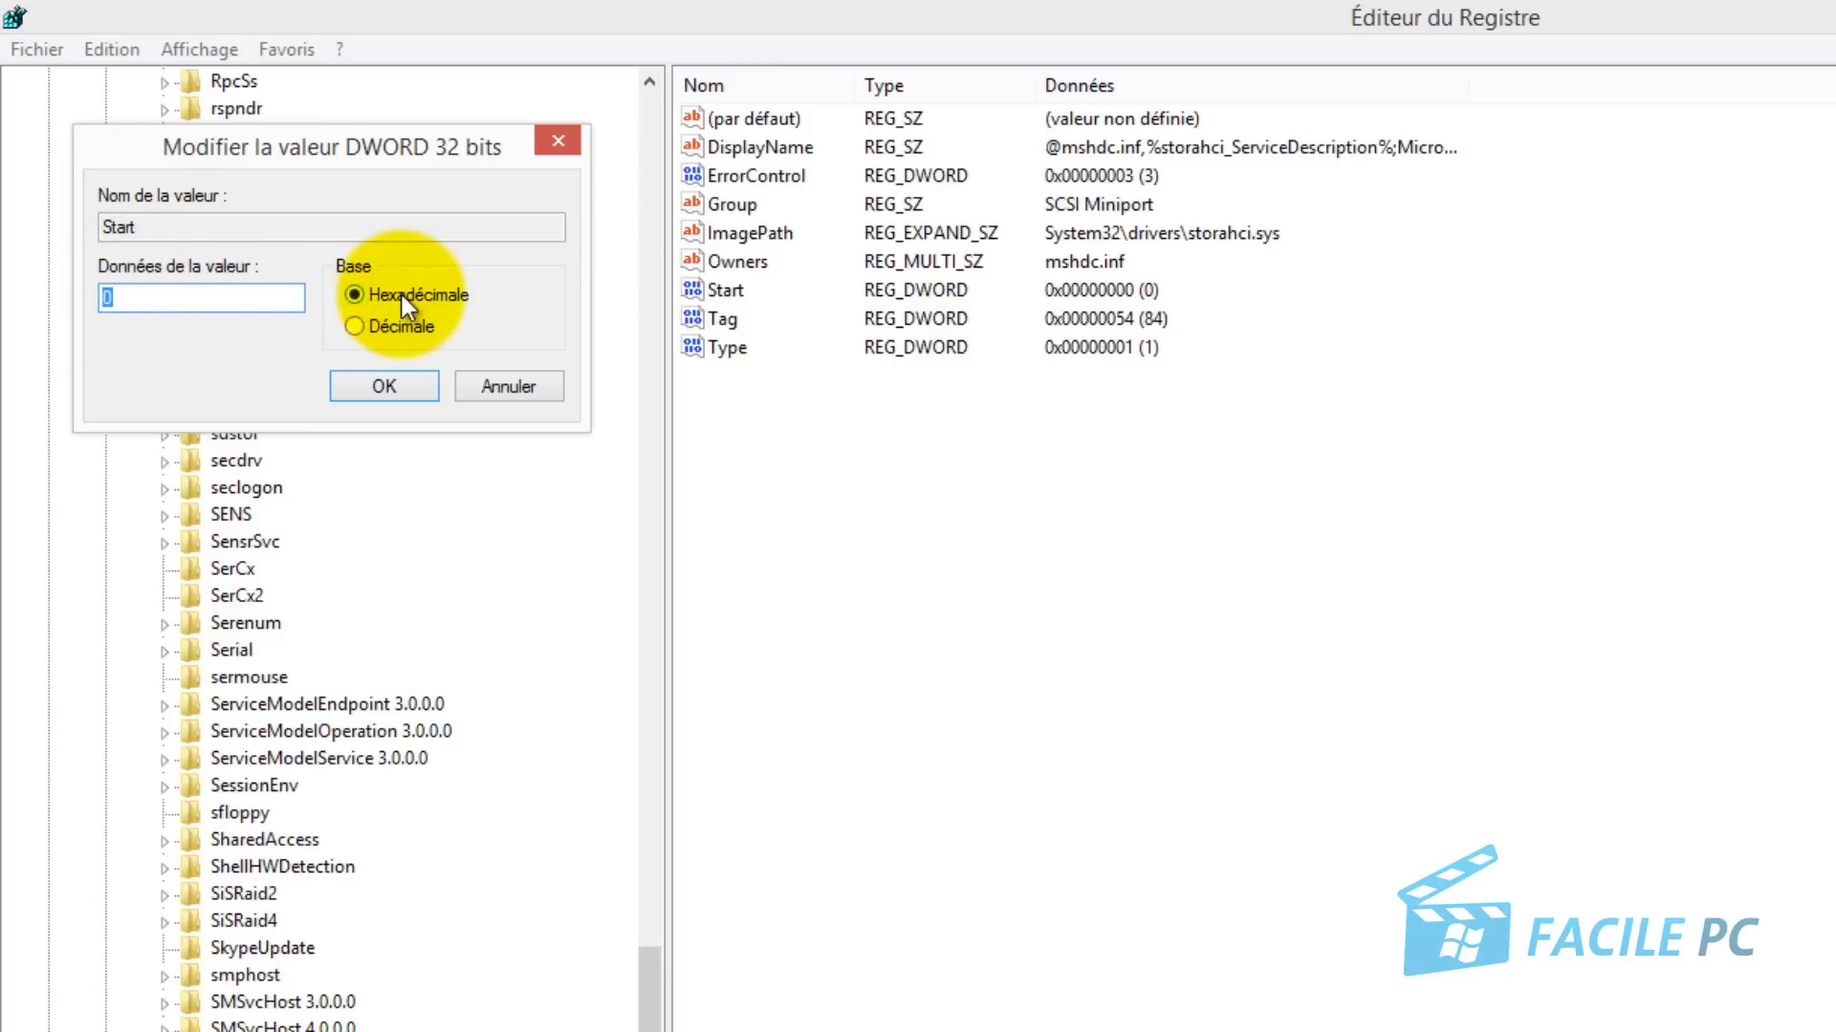
pyautogui.click(384, 386)
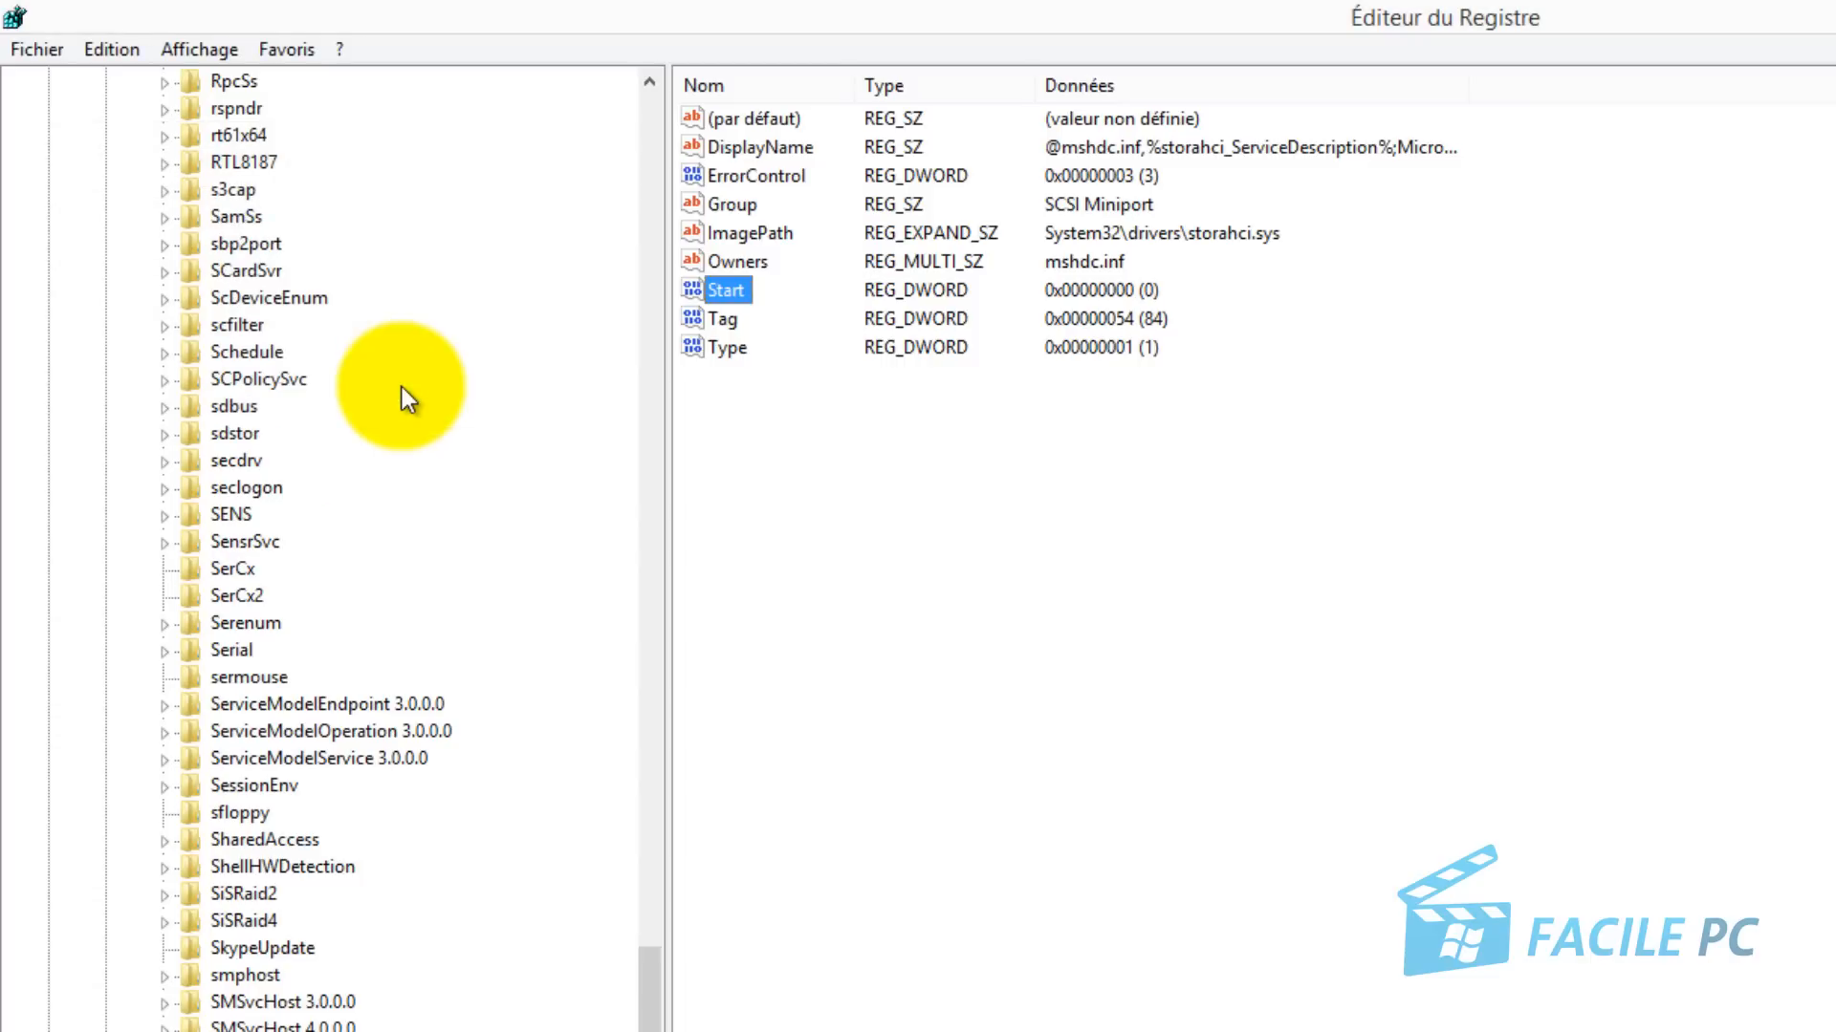
pyautogui.doubleClick(776, 174)
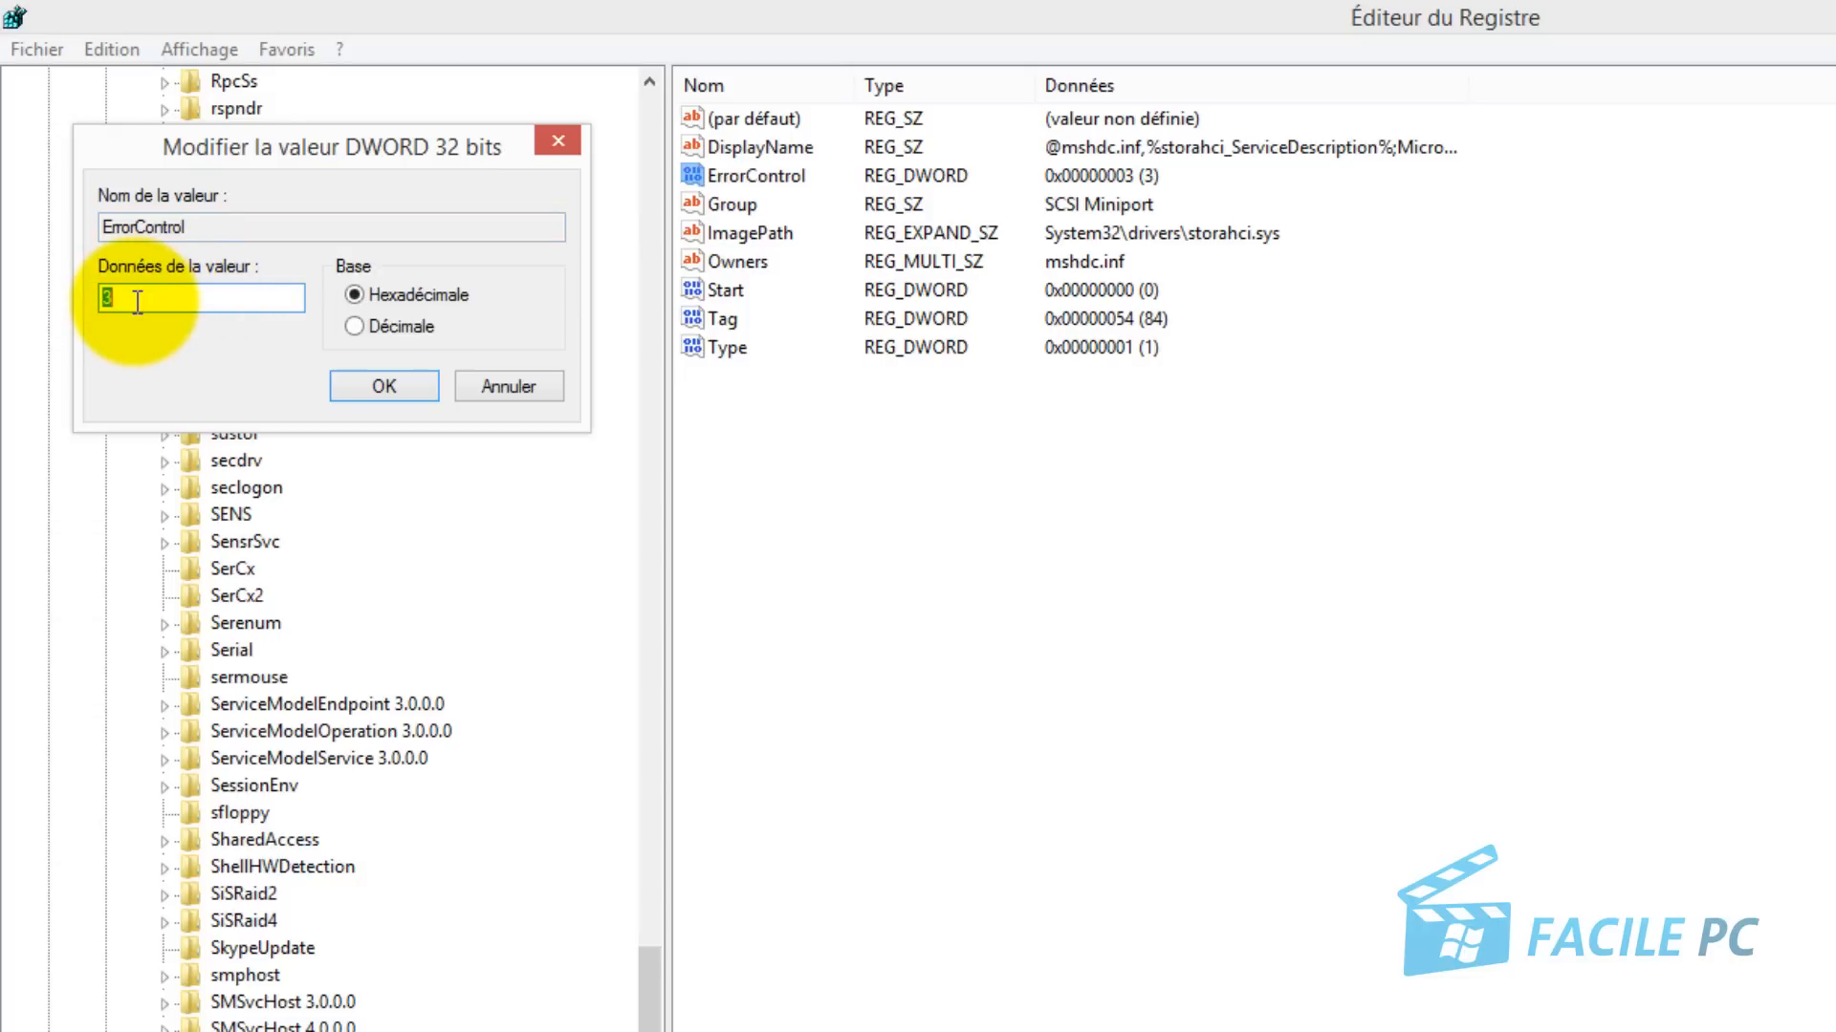
pyautogui.write('0')
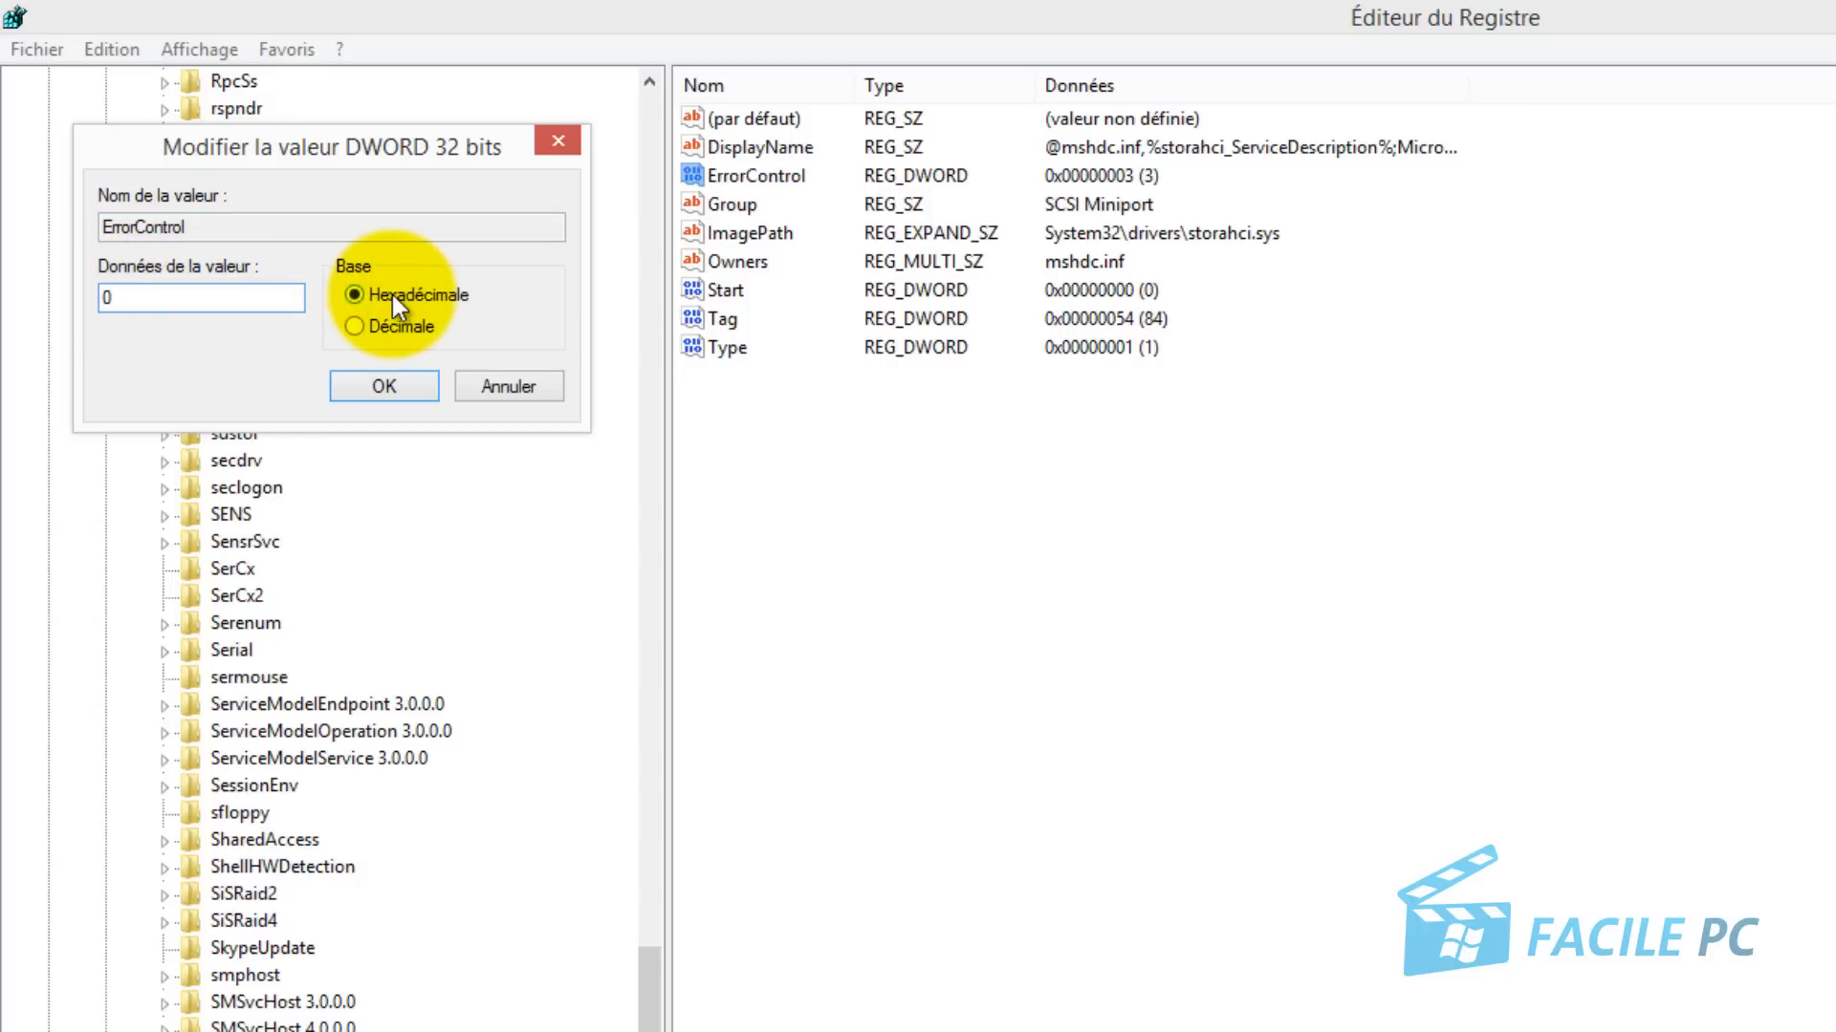
pyautogui.click(381, 388)
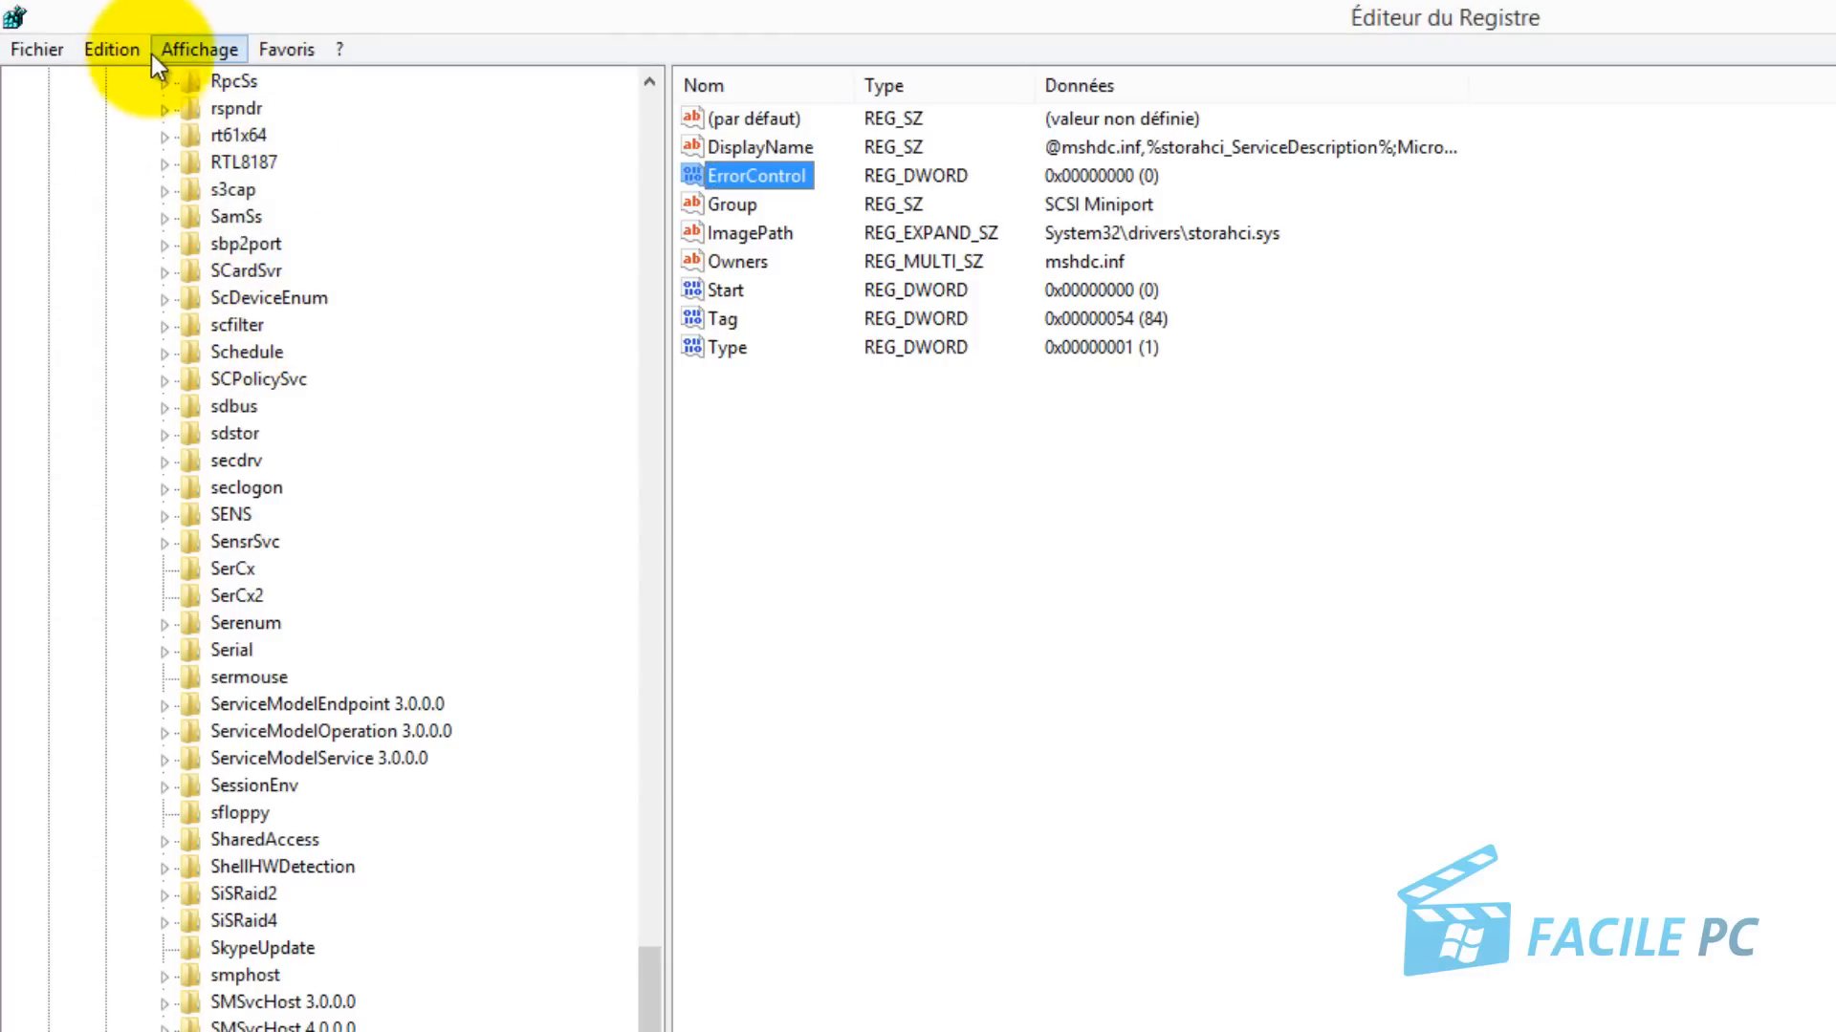
# Create a new key named StartOverride under storahci
pyautogui.click(115, 53)
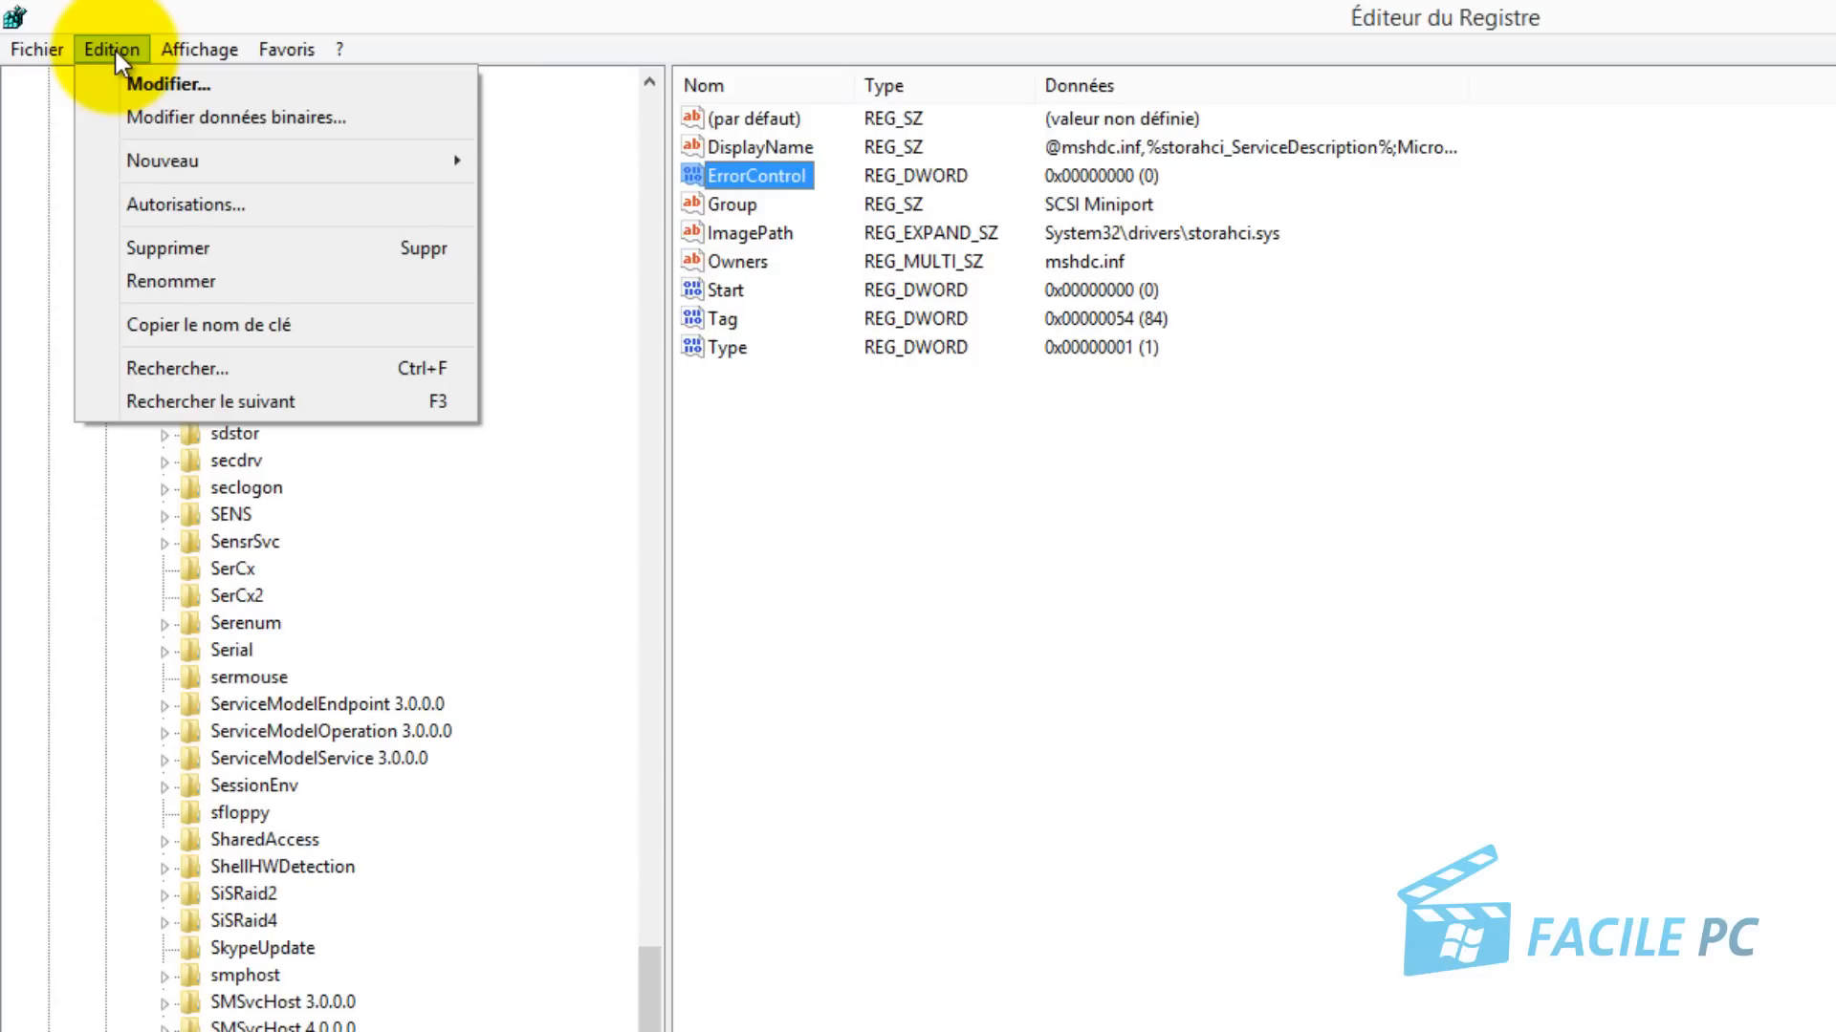
pyautogui.moveTo(167, 164)
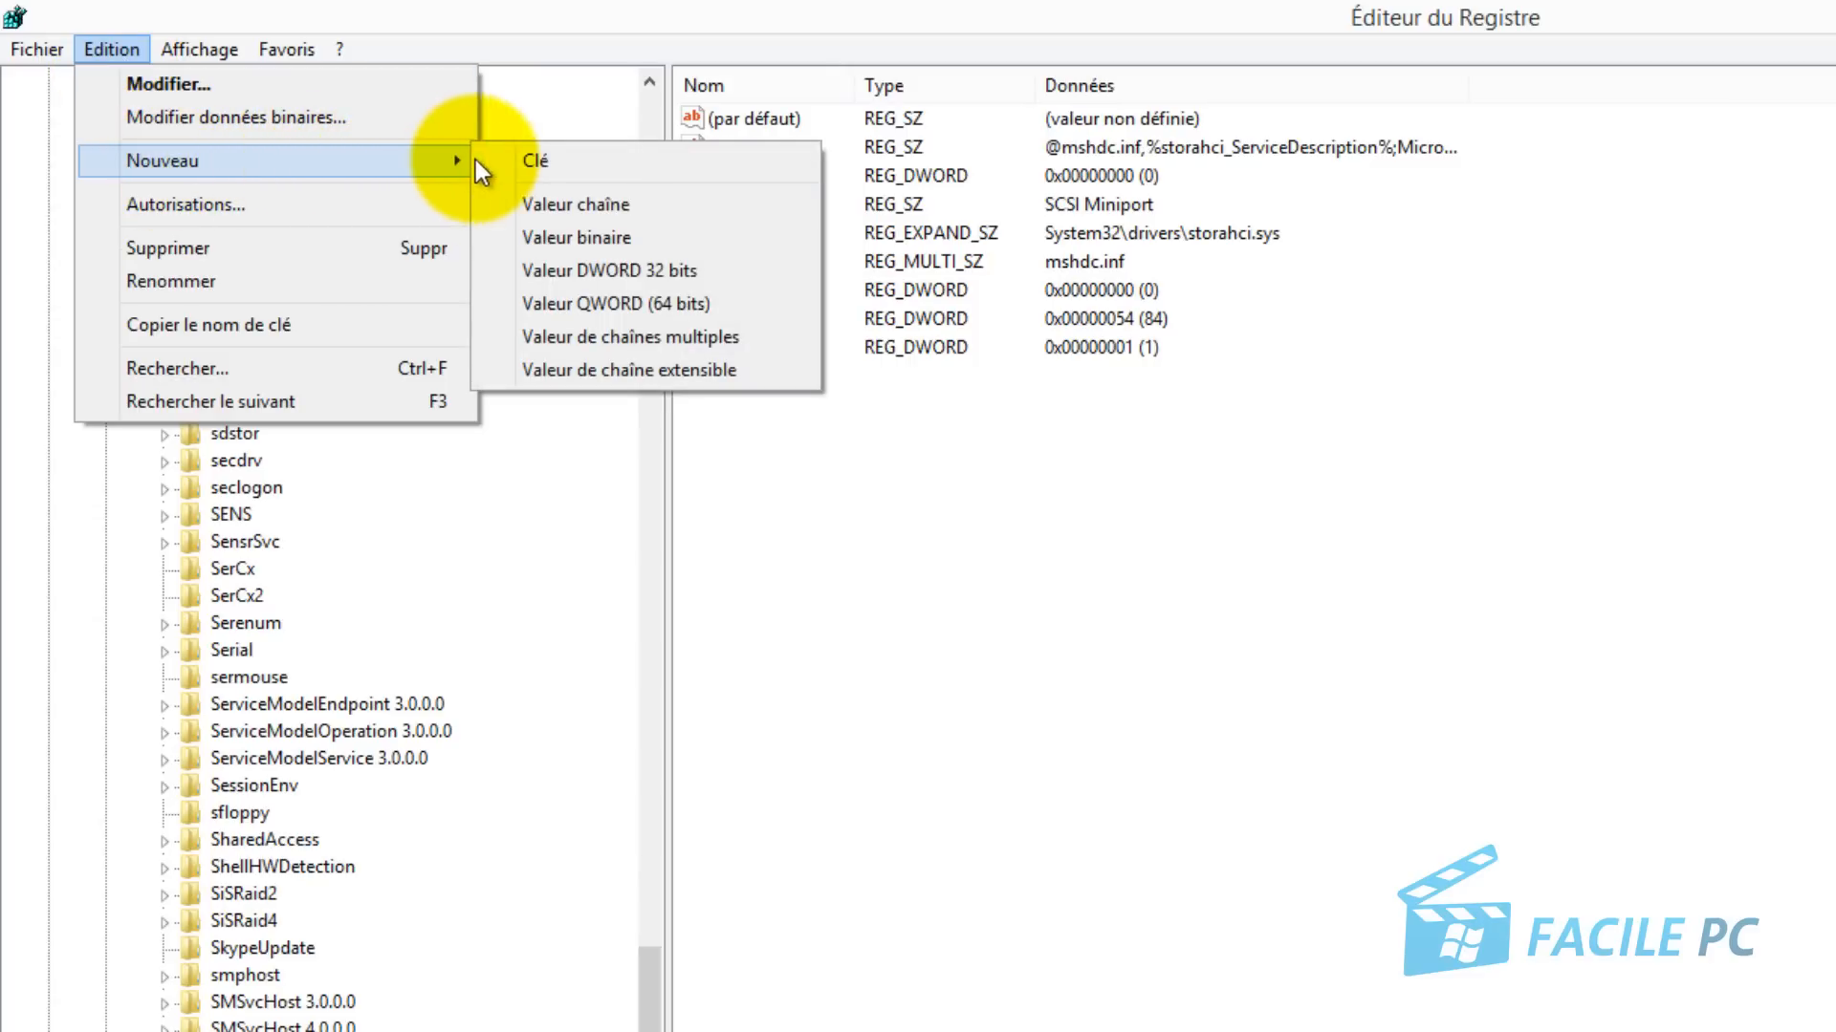
pyautogui.click(529, 163)
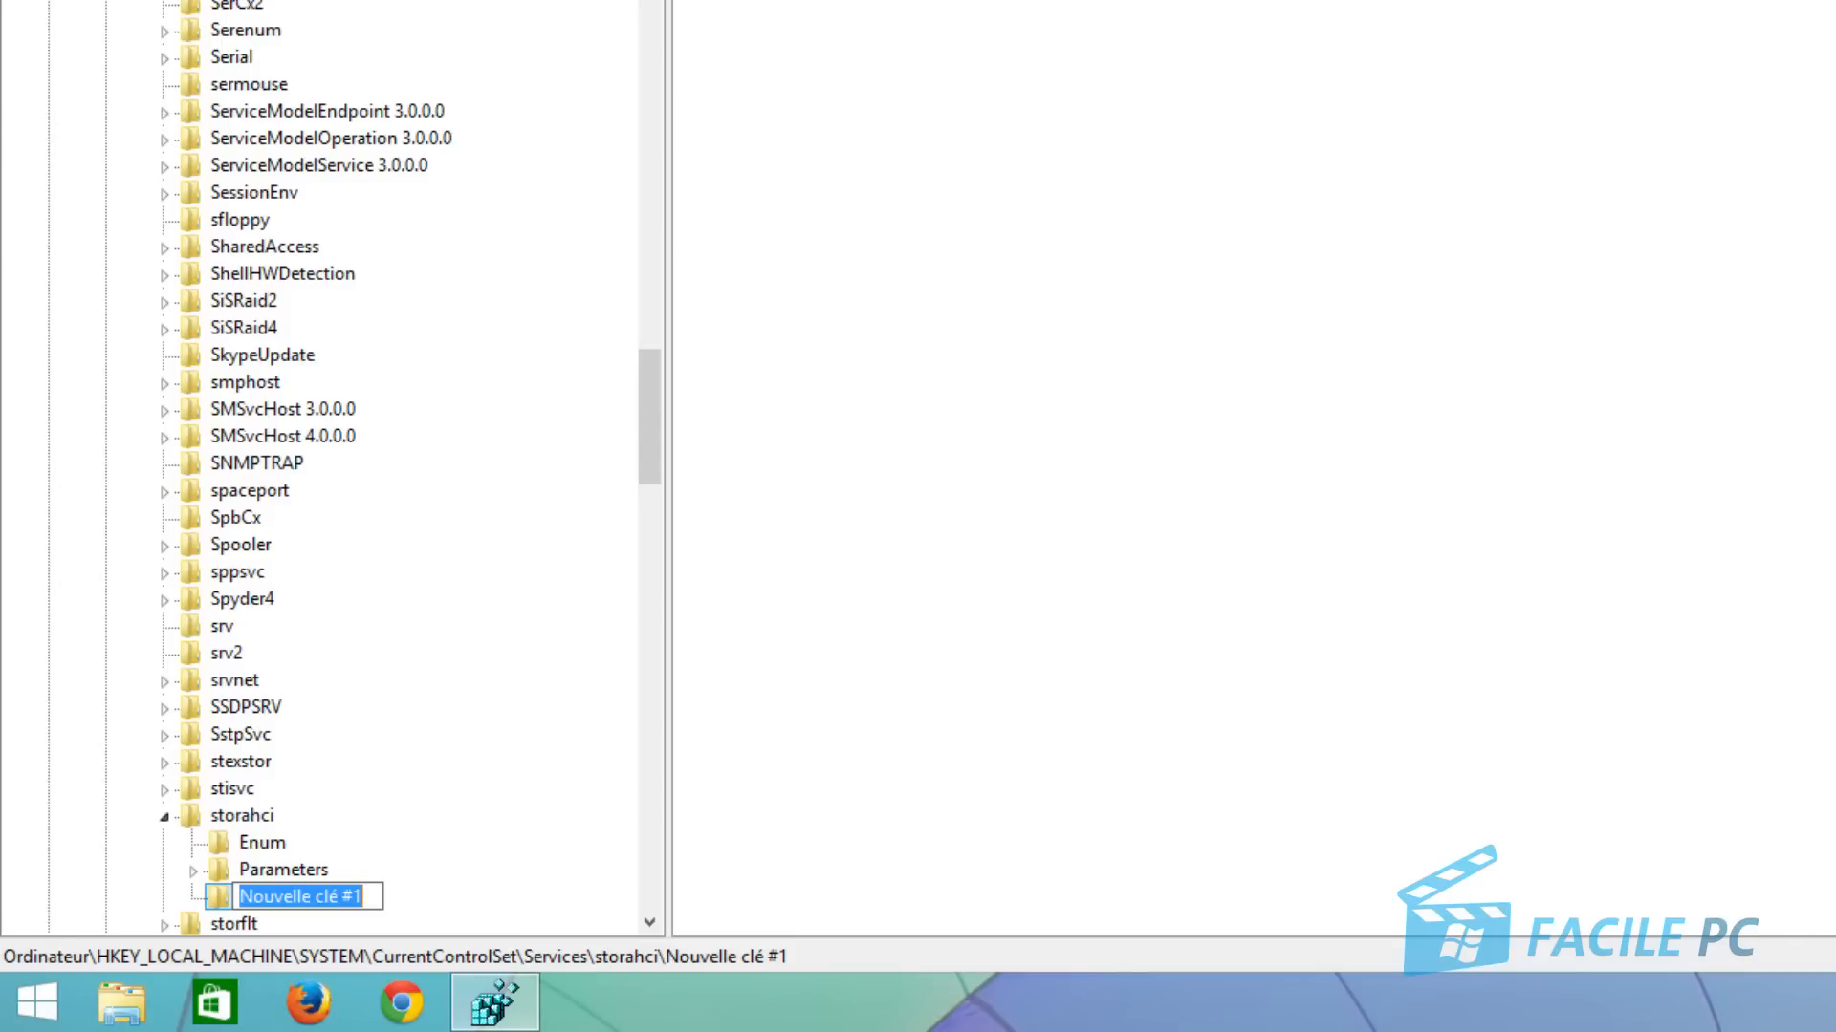
pyautogui.write('Start')
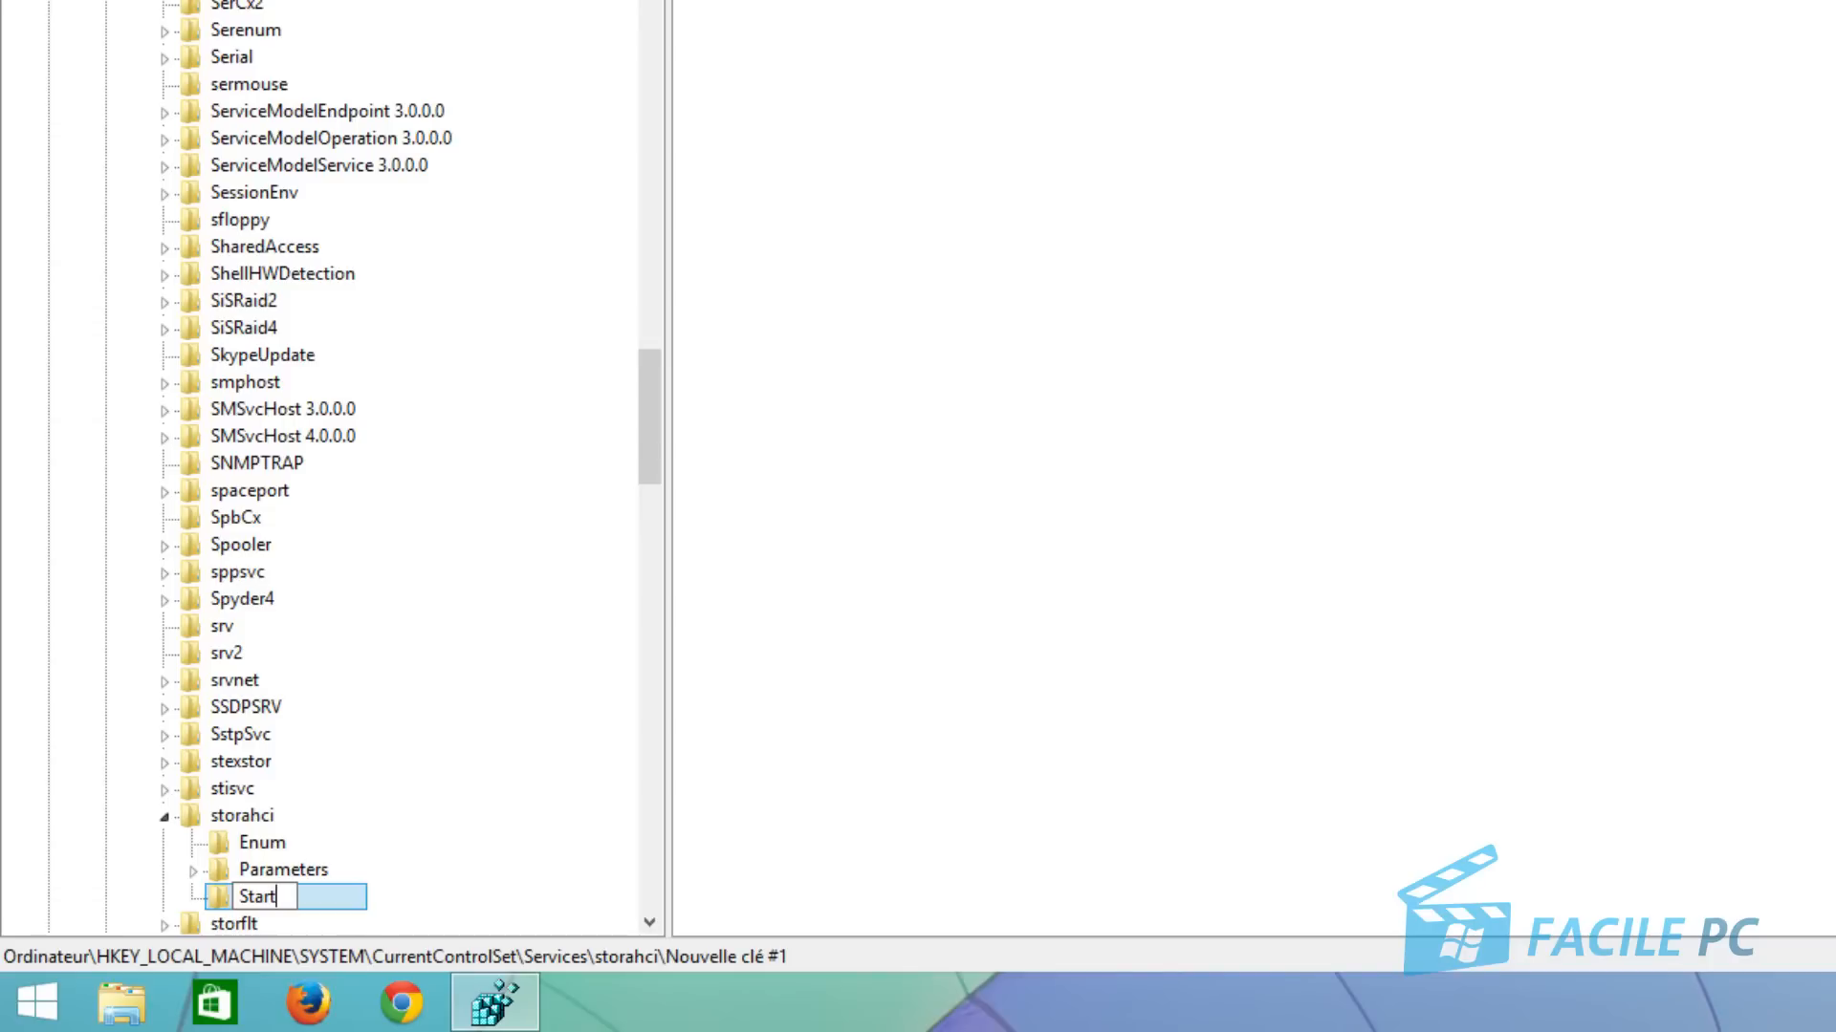
pyautogui.write('Override')
pyautogui.press('Return')
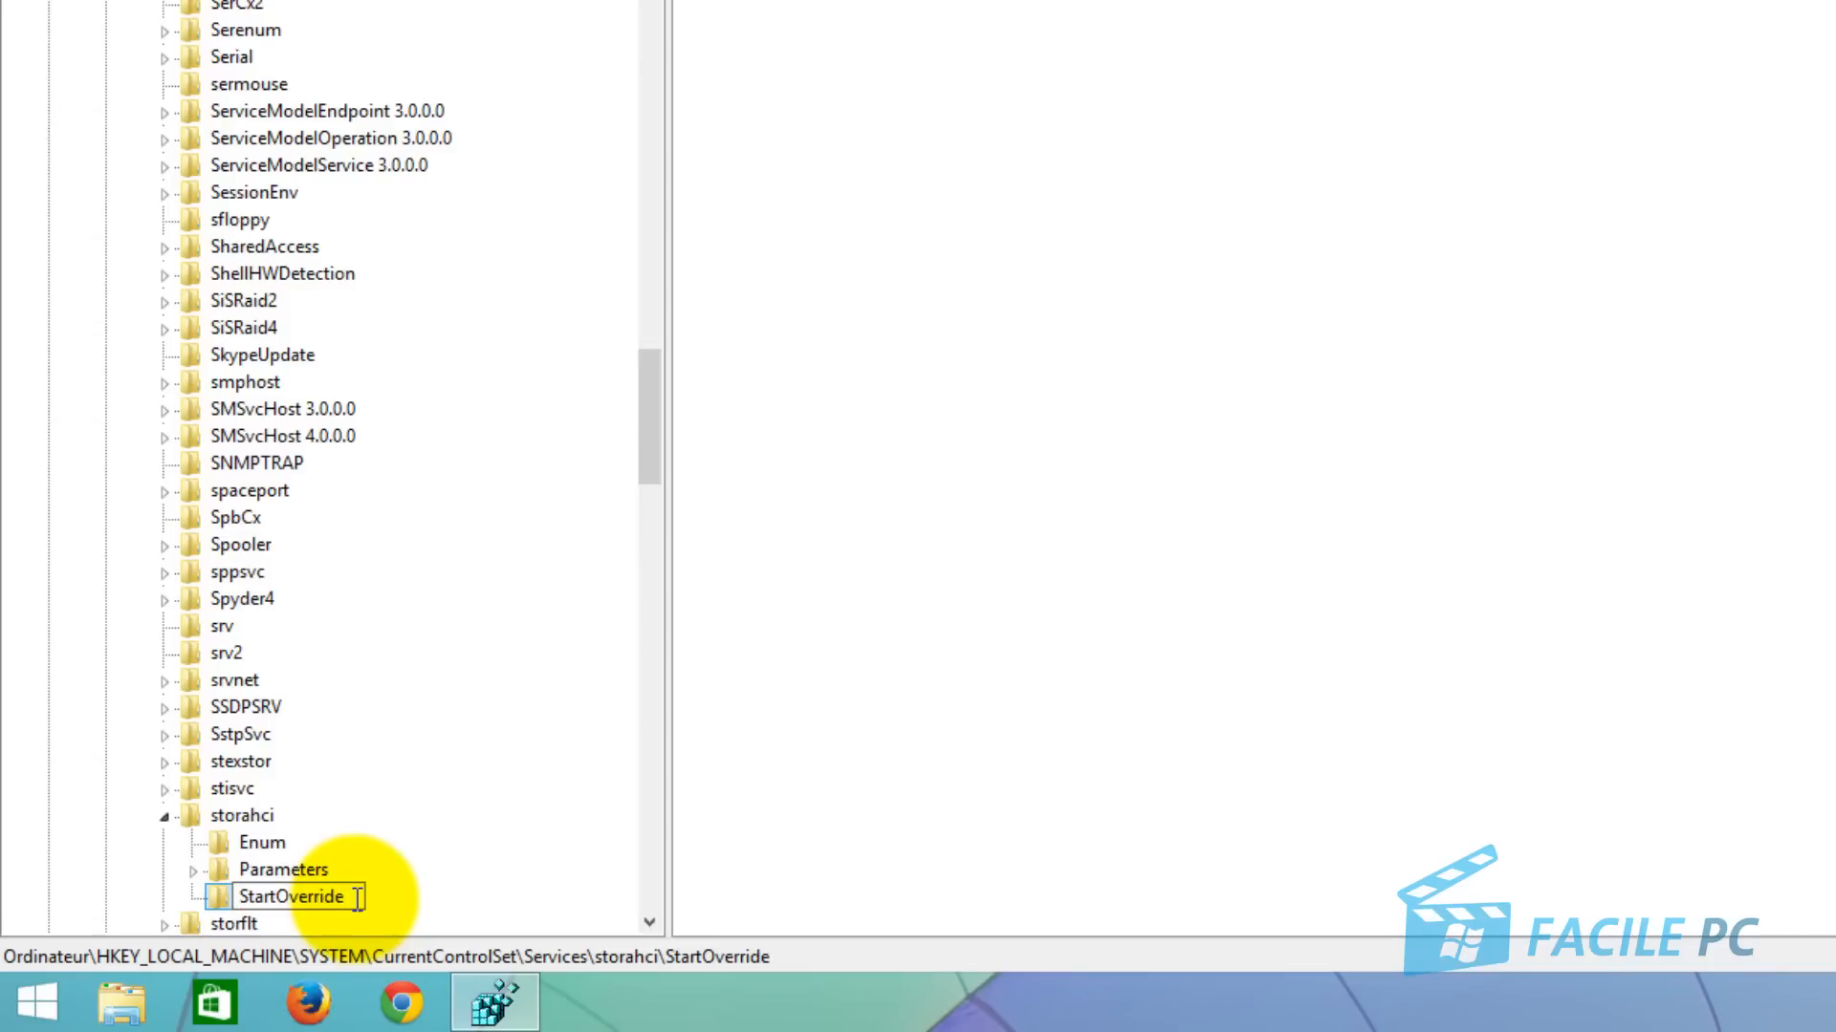
pyautogui.press('Return')
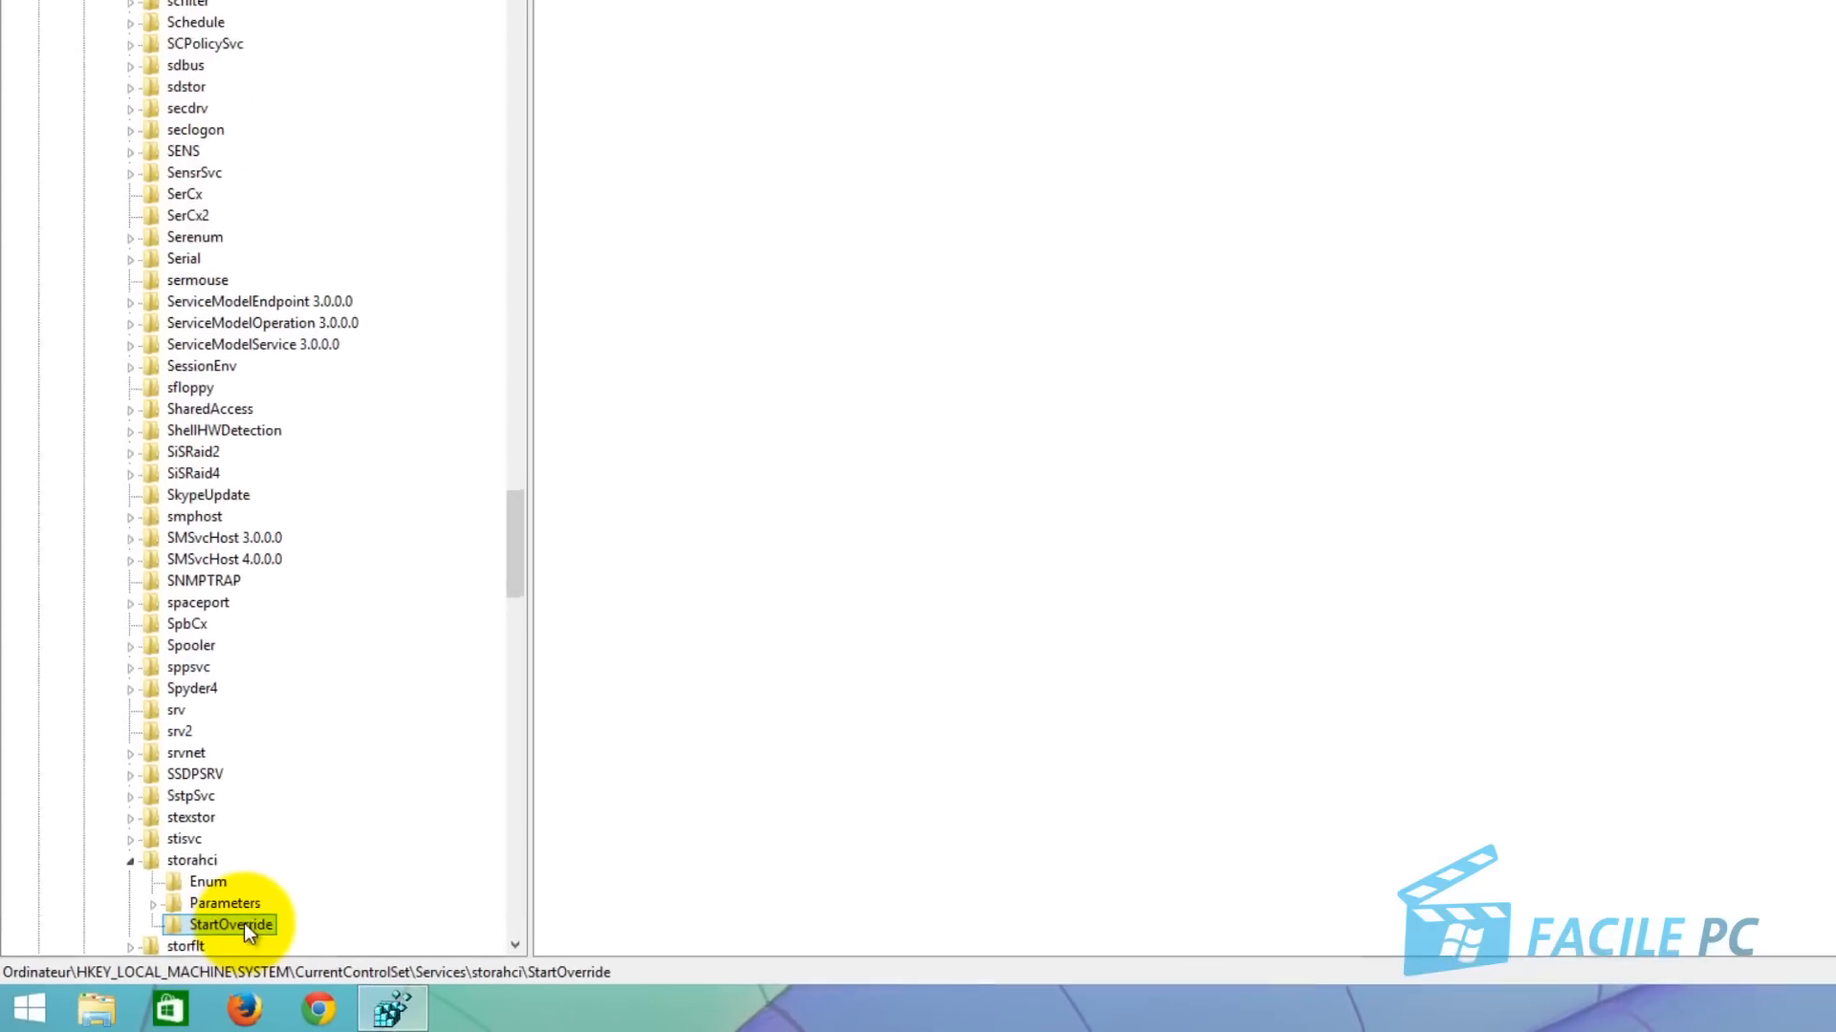
# Create a 32-bit DWORD value named 0 in the StartOverride key
pyautogui.click(72, 32)
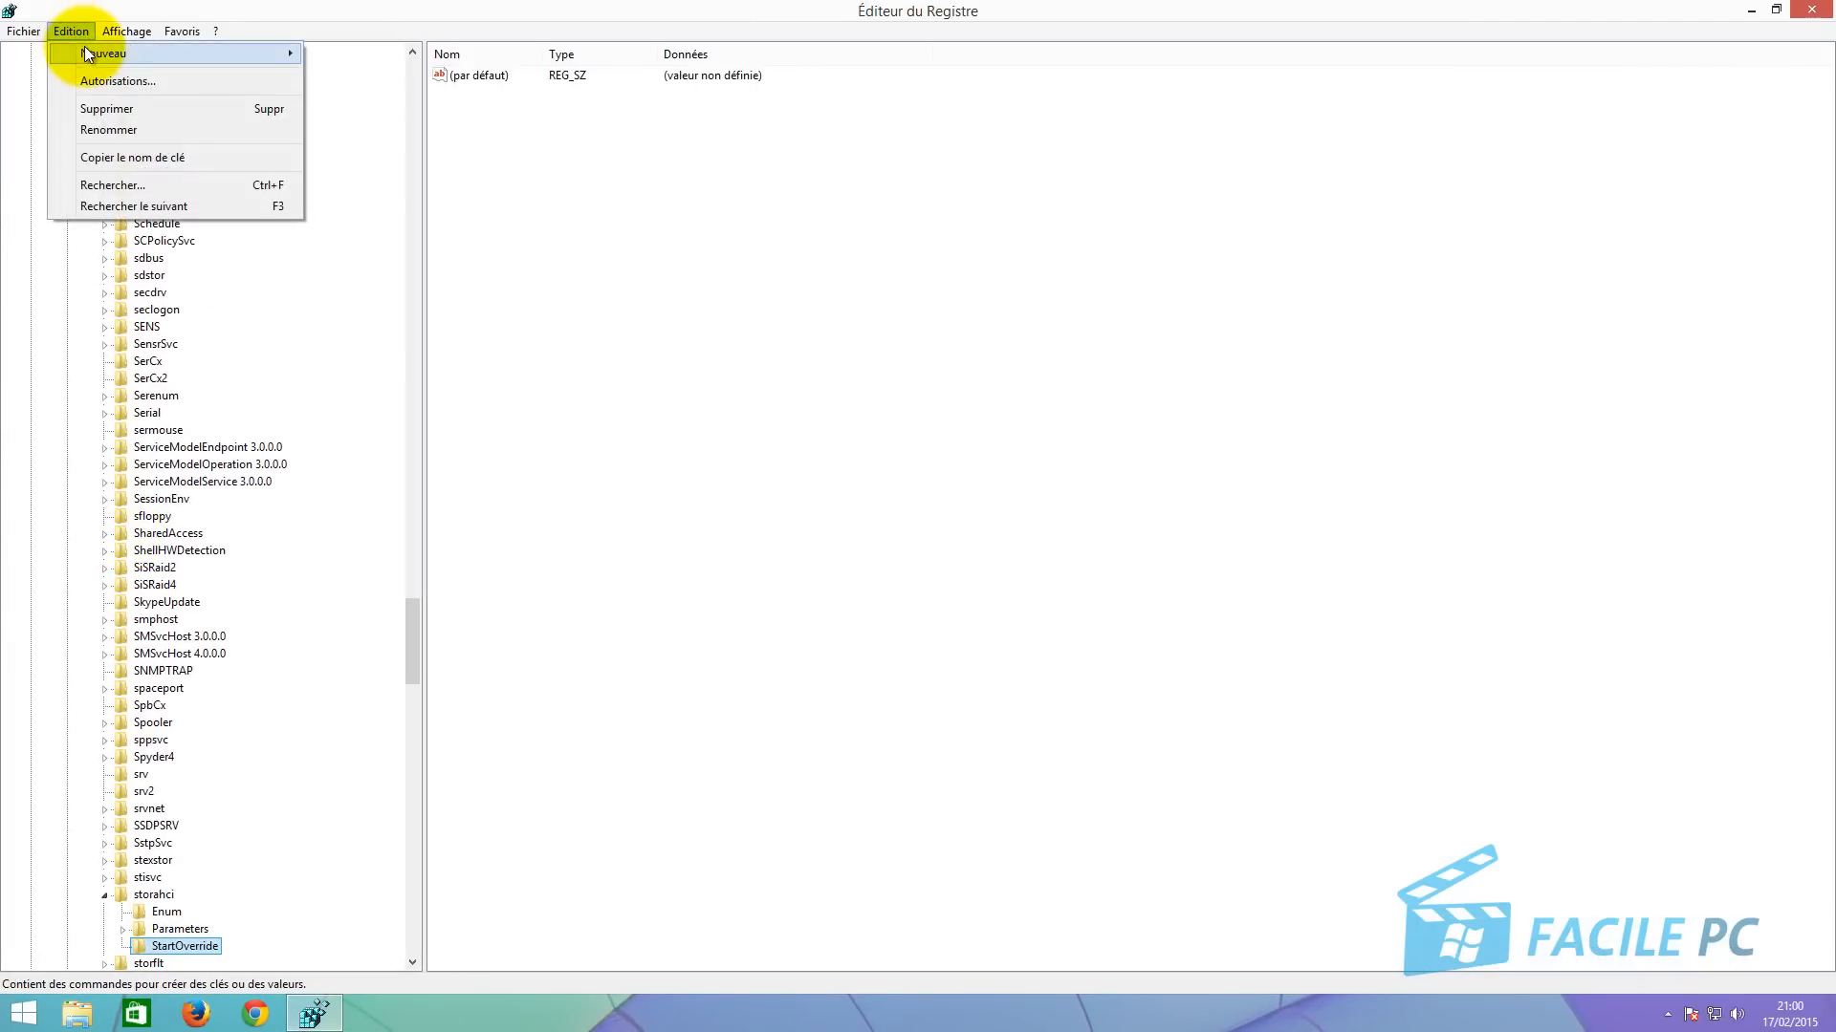
pyautogui.moveTo(88, 52)
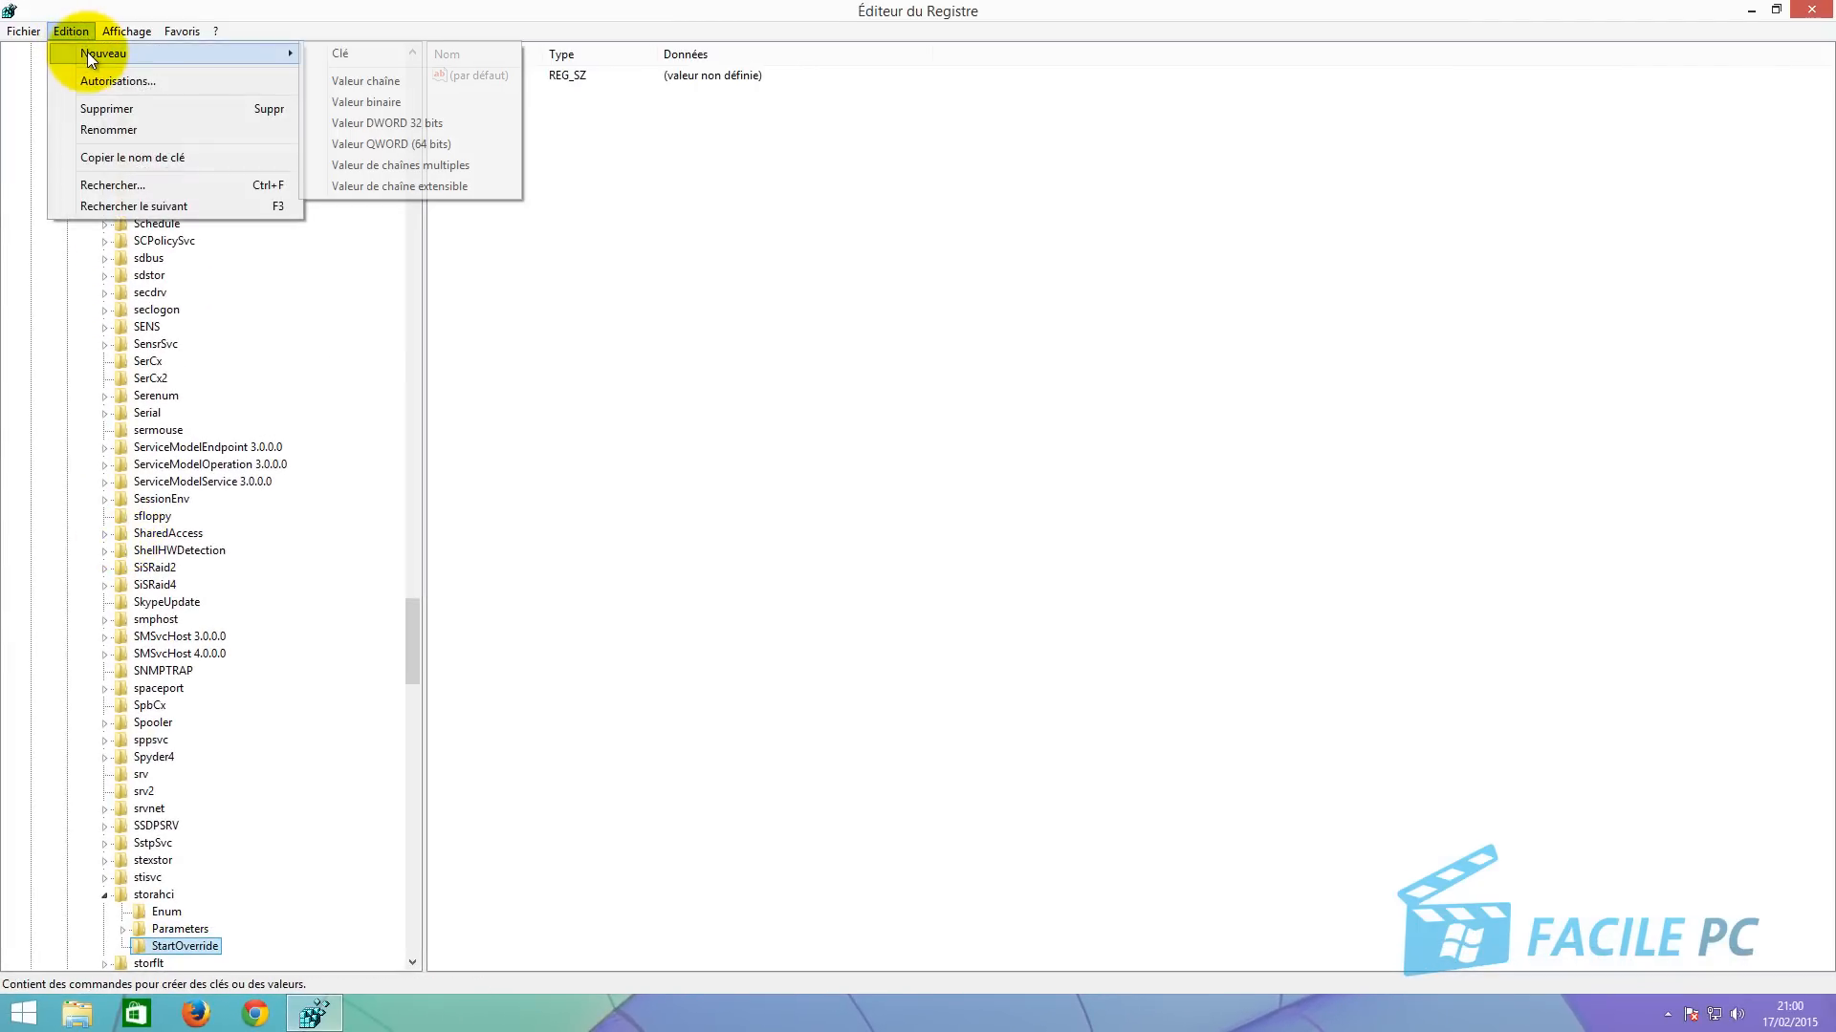
pyautogui.click(346, 119)
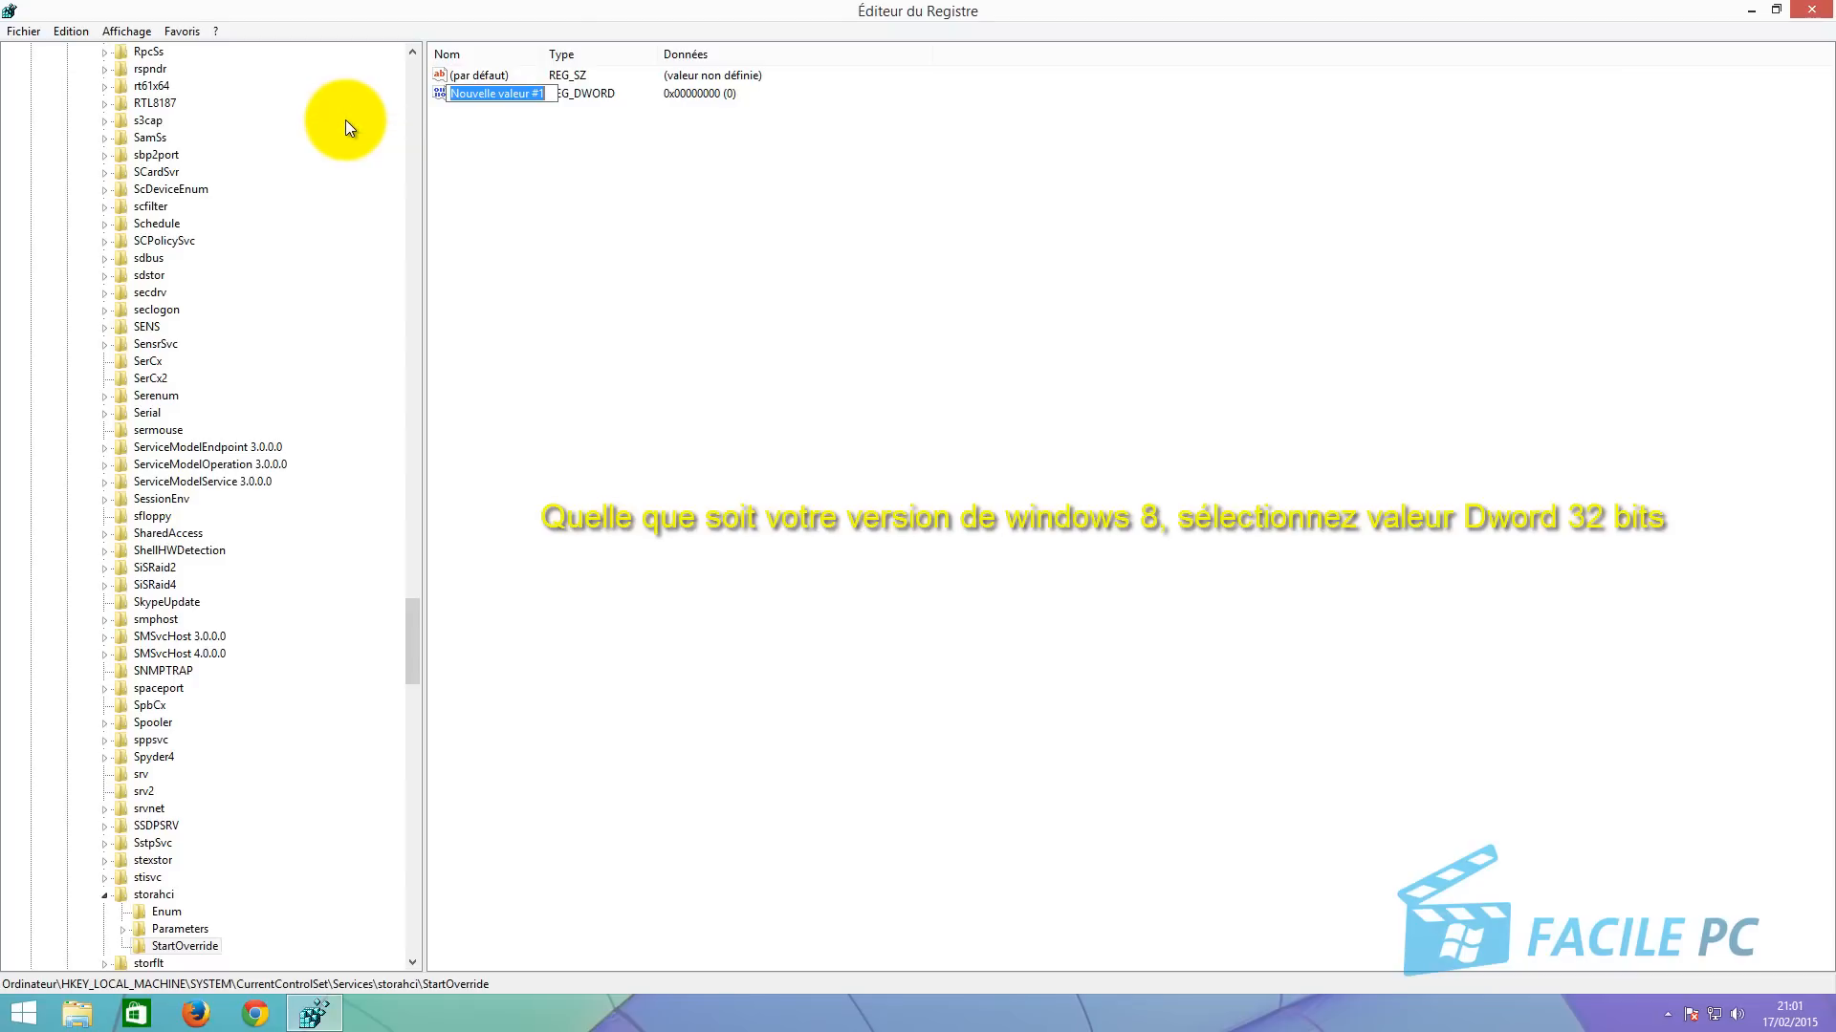
pyautogui.write('0')
pyautogui.press('Return')
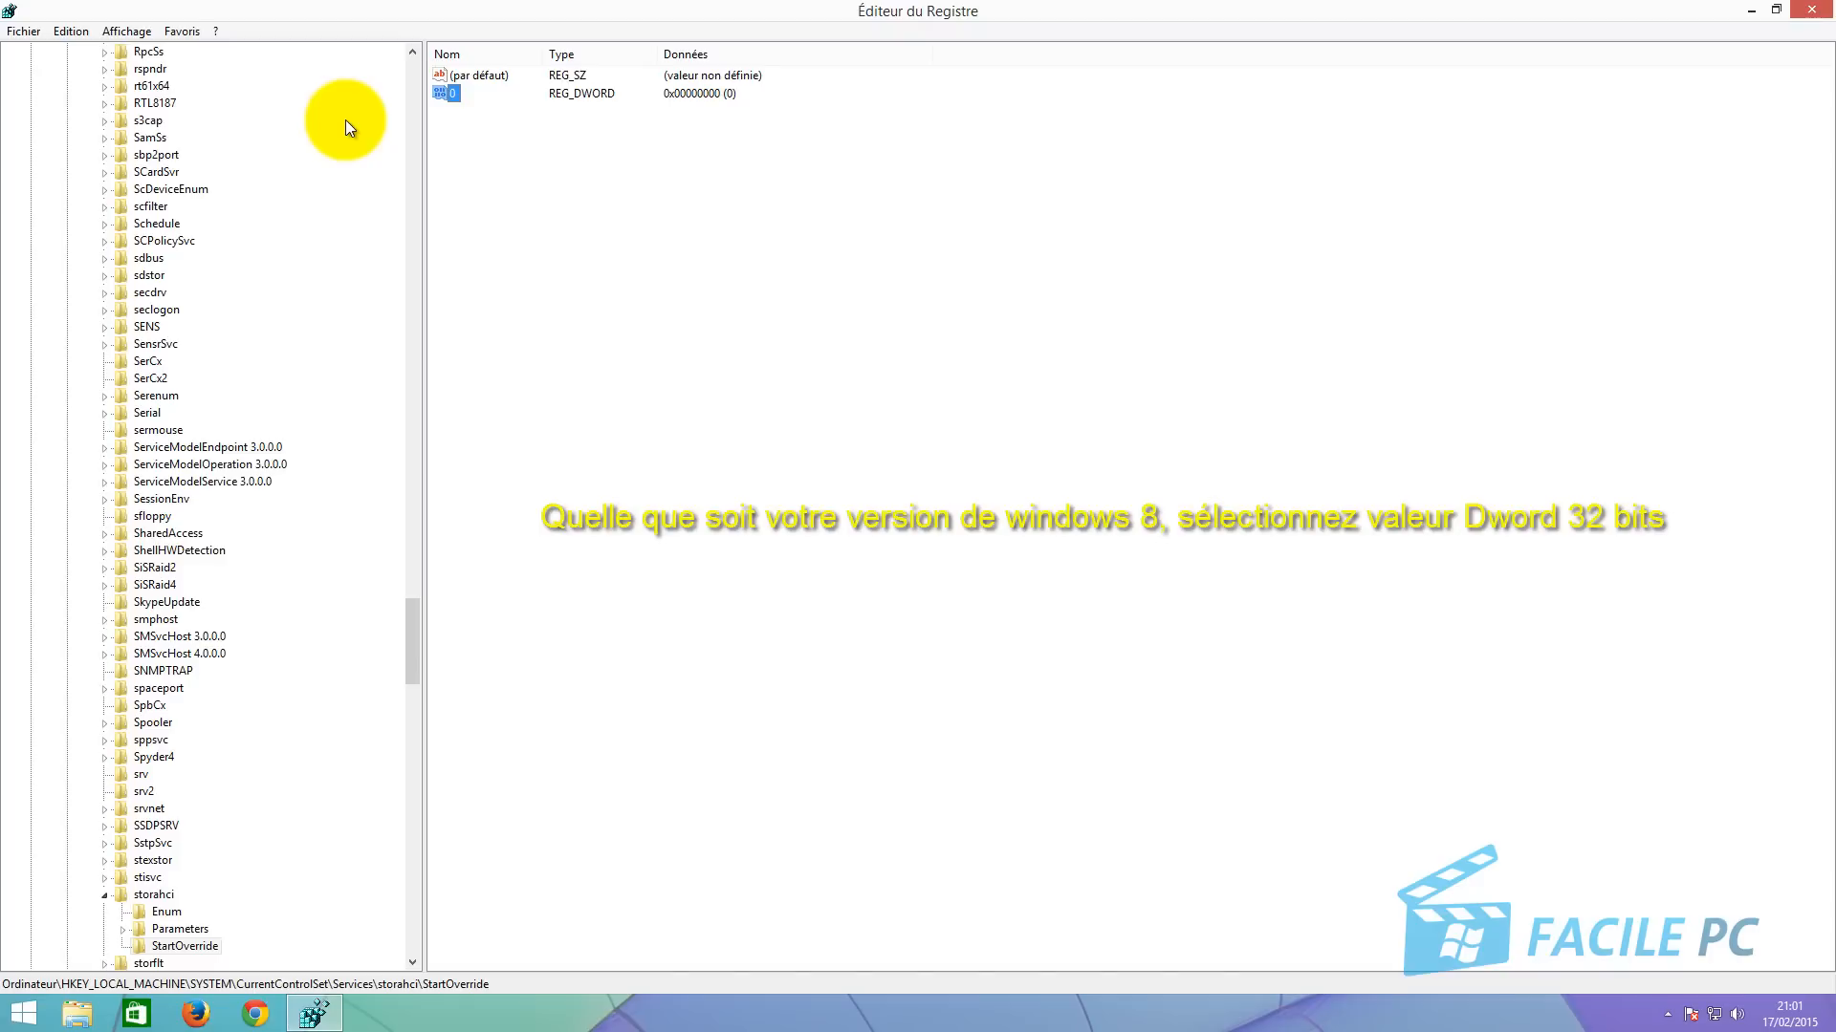
# Confirm hexadecimal data 0 for the DWORD value in StartOverride, and close the Registry Editor
pyautogui.doubleClick(457, 92)
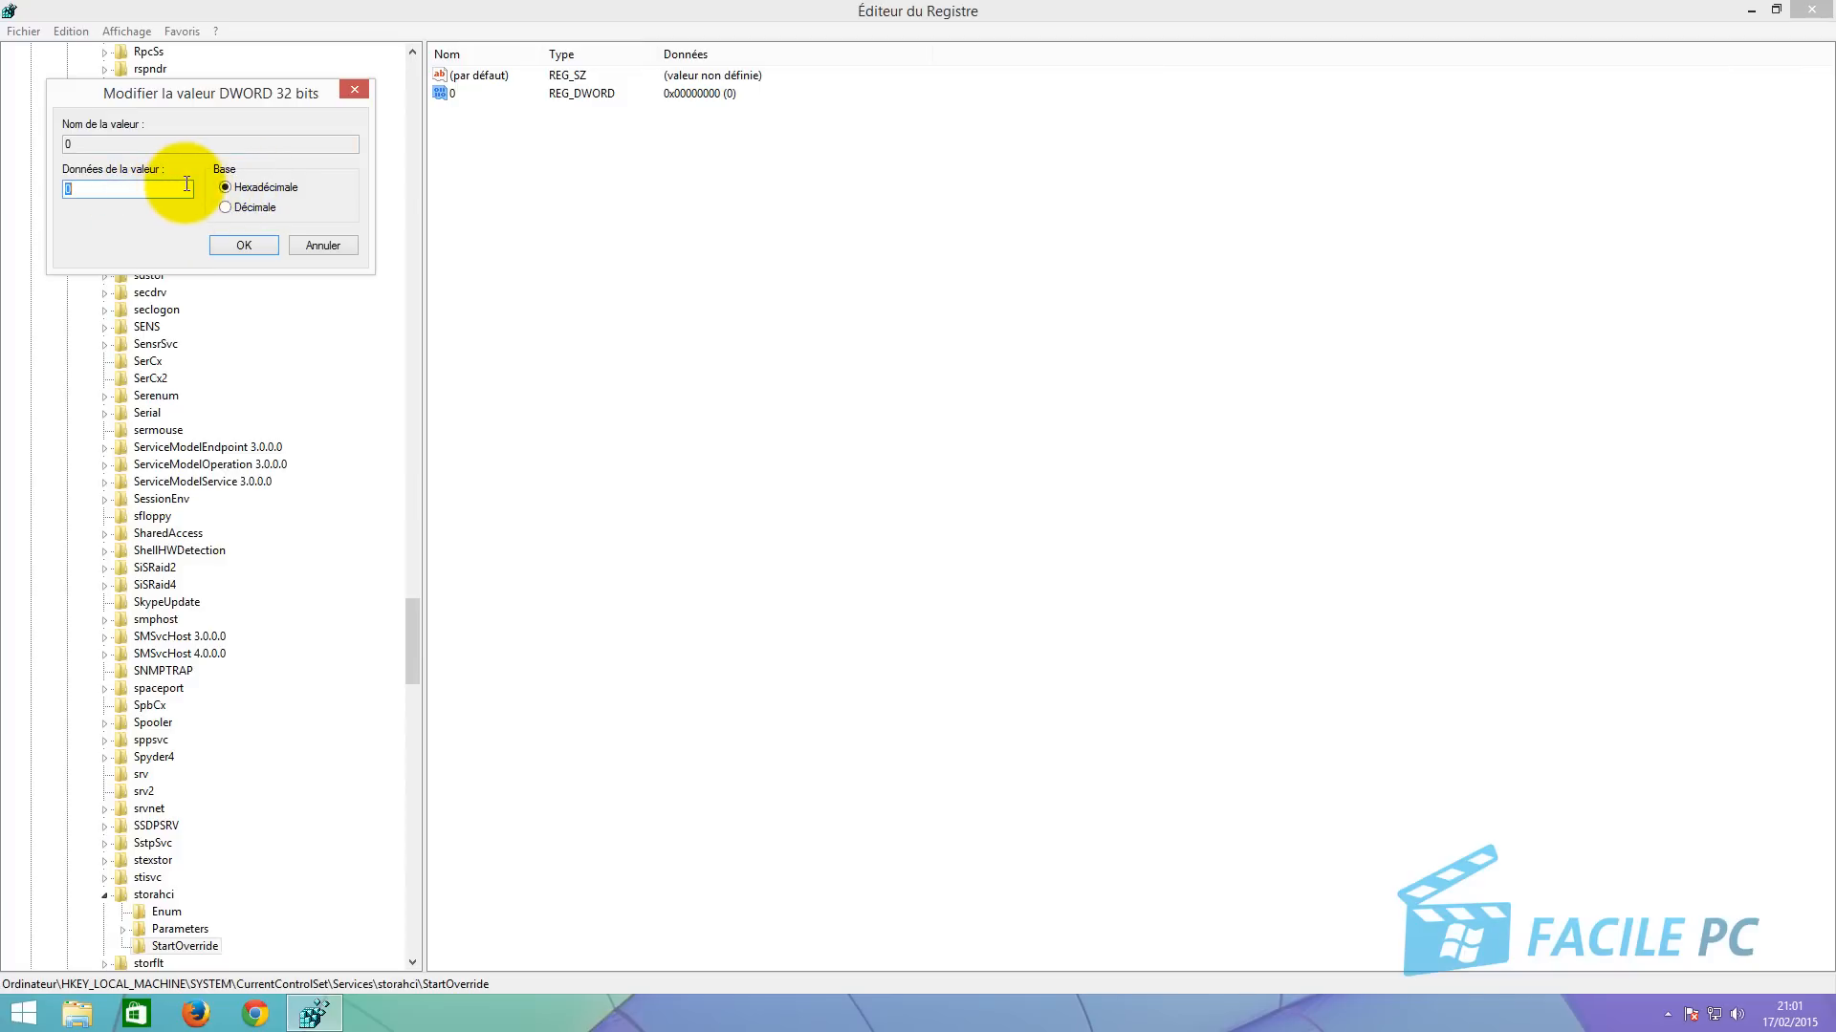
pyautogui.click(246, 243)
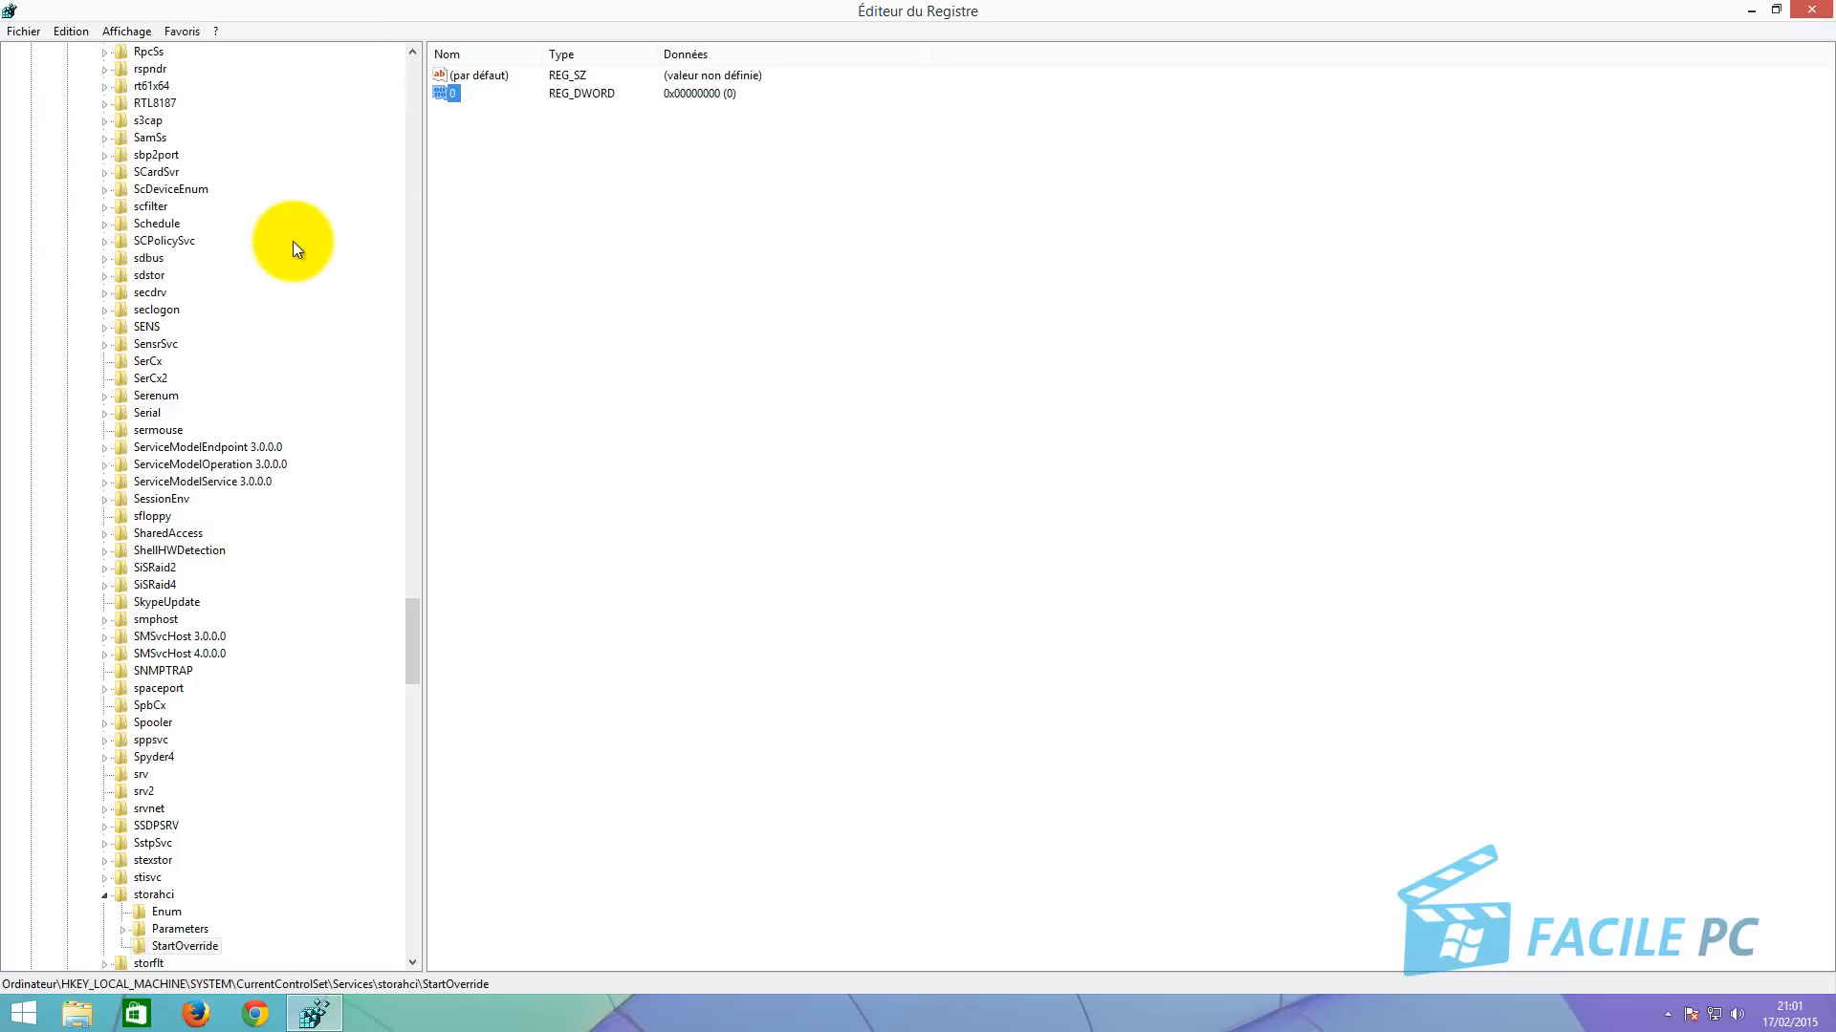
pyautogui.click(1810, 11)
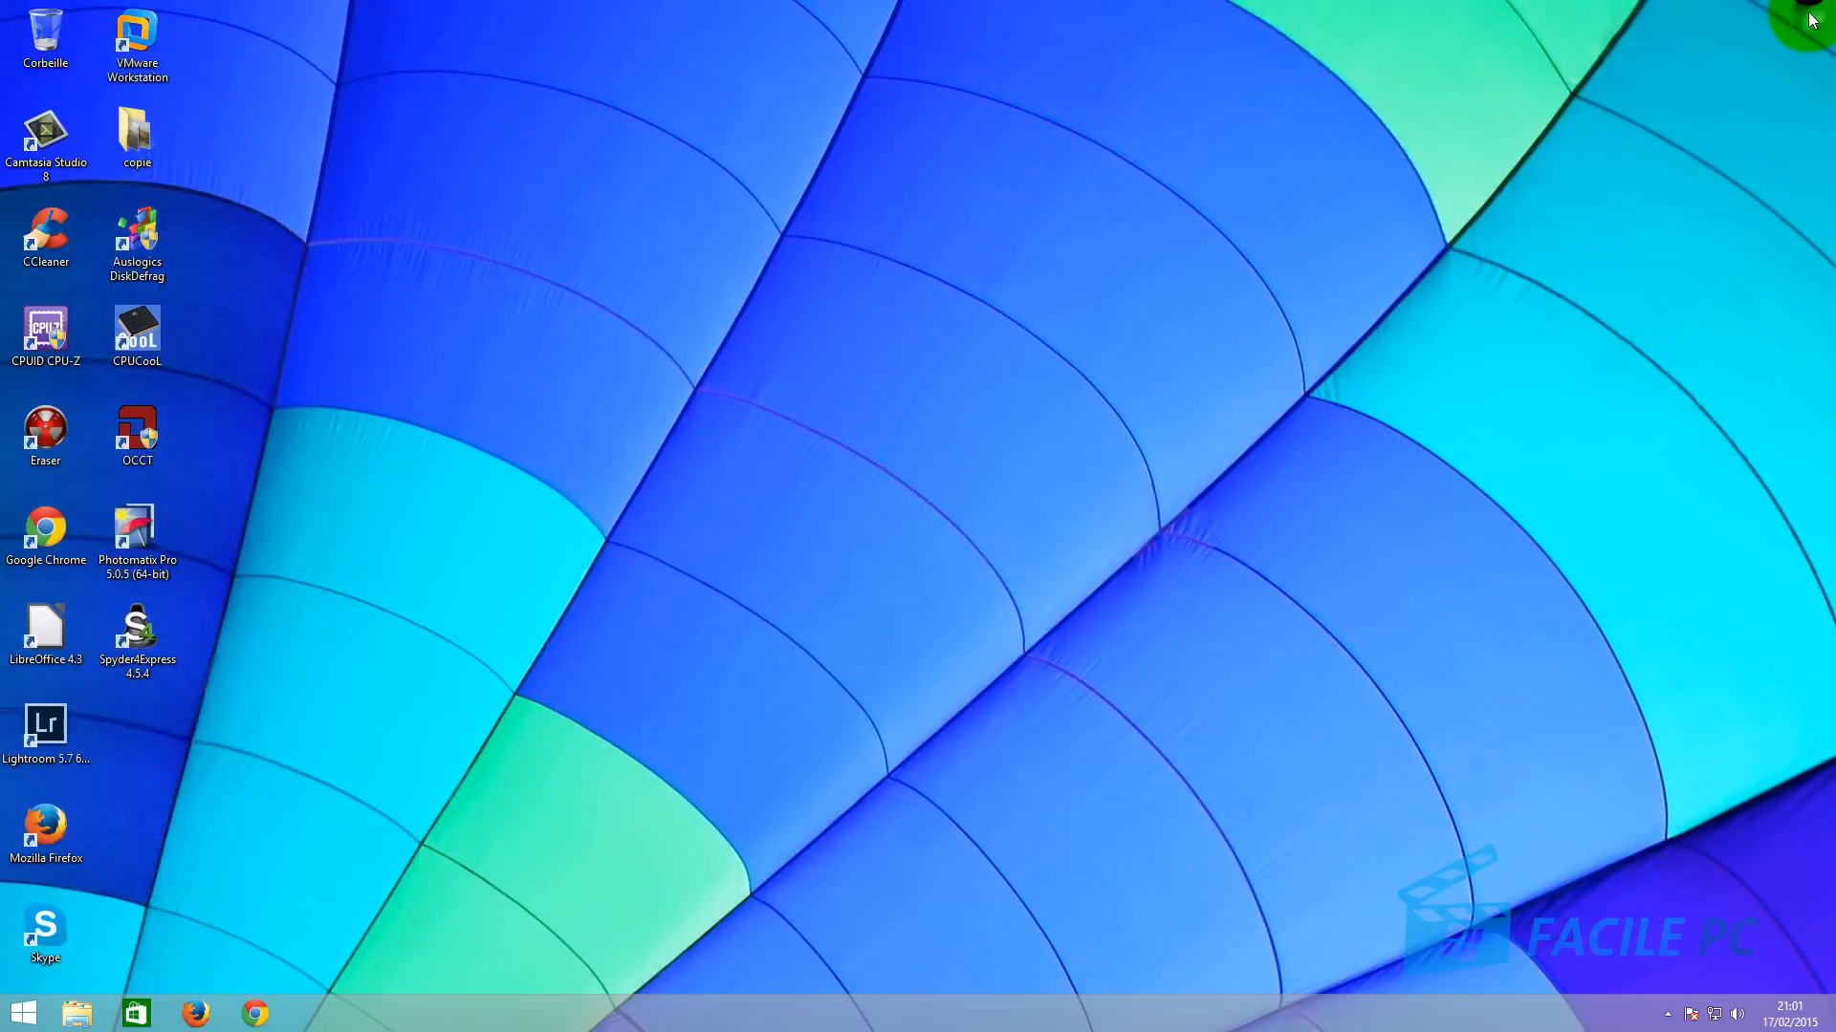